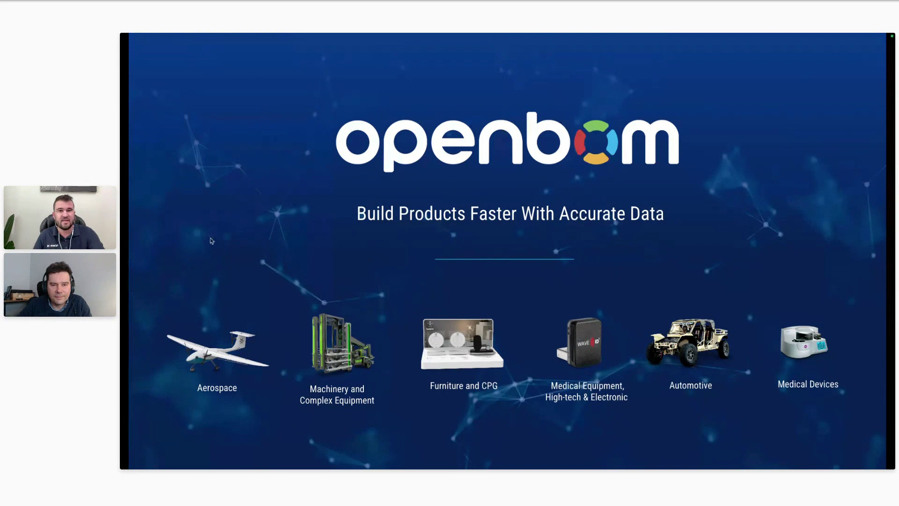
# Open the spreadsheet "1204056 - latest copy.XLS" from the Branco Bikes folder.
pyautogui.hotkey('ctrl', 'Left')
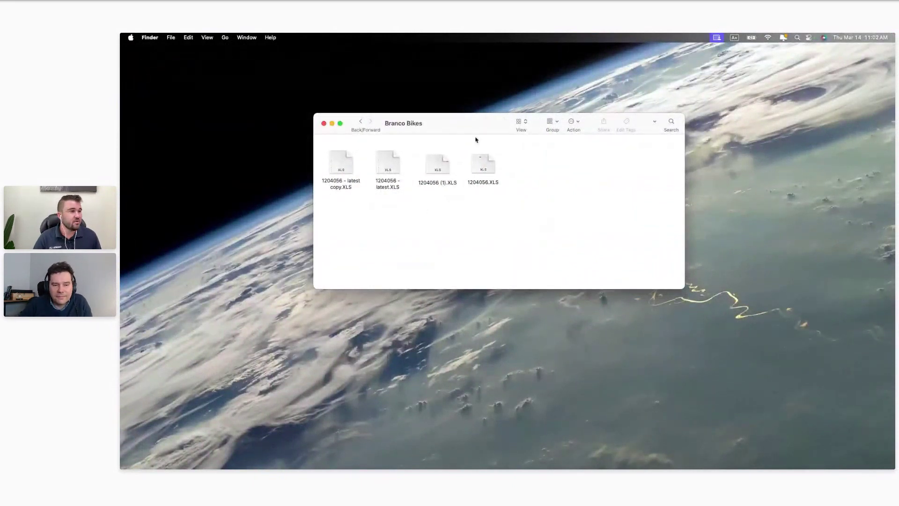
pyautogui.moveTo(478, 124); pyautogui.dragTo(474, 117)
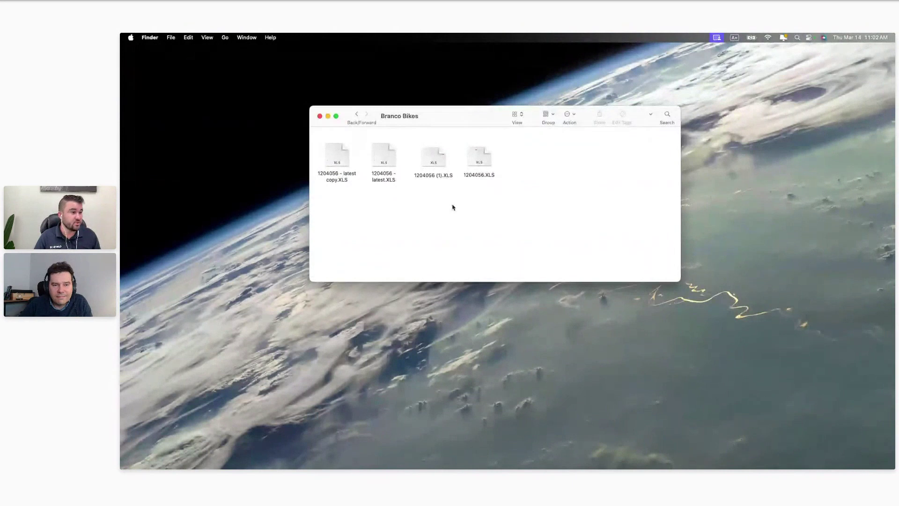
pyautogui.click(347, 158)
pyautogui.click(392, 163)
pyautogui.click(343, 160)
pyautogui.doubleClick(341, 159)
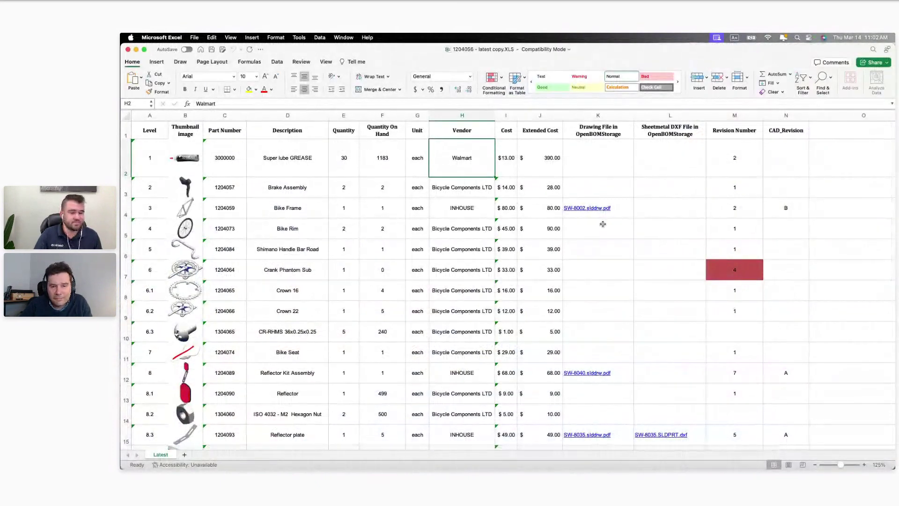
# Narrow the Sheetmetal DXF File column and select the highlighted Revision Number cell of Crank Phantom Sub.
pyautogui.click(645, 250)
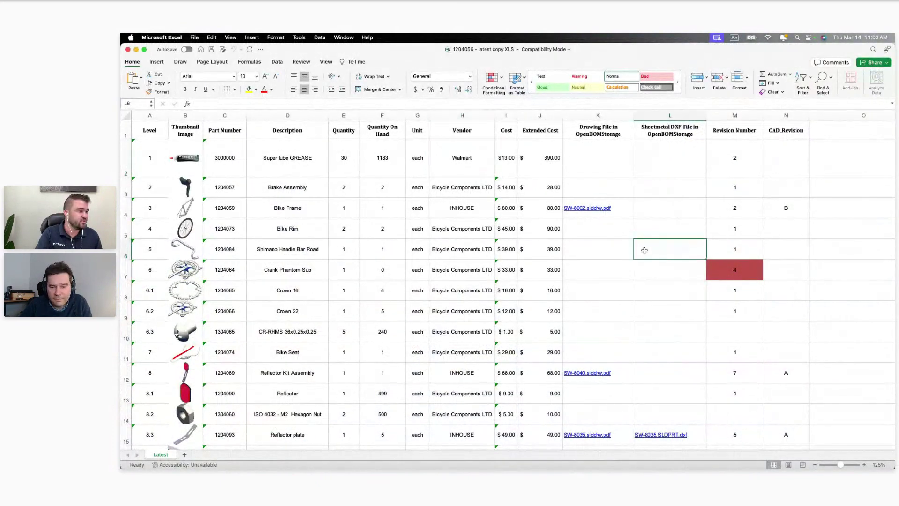
pyautogui.scroll(3, 645, 250)
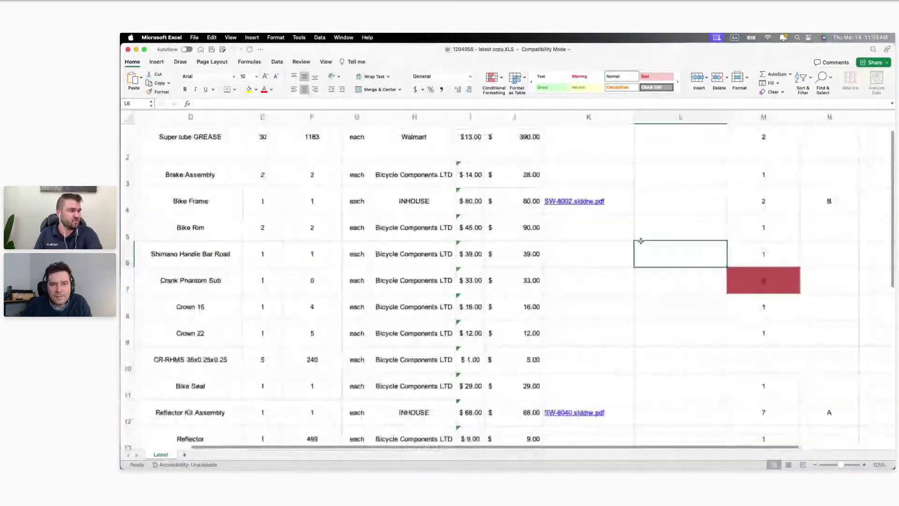
pyautogui.scroll(-3, 641, 241)
pyautogui.scroll(1, 641, 241)
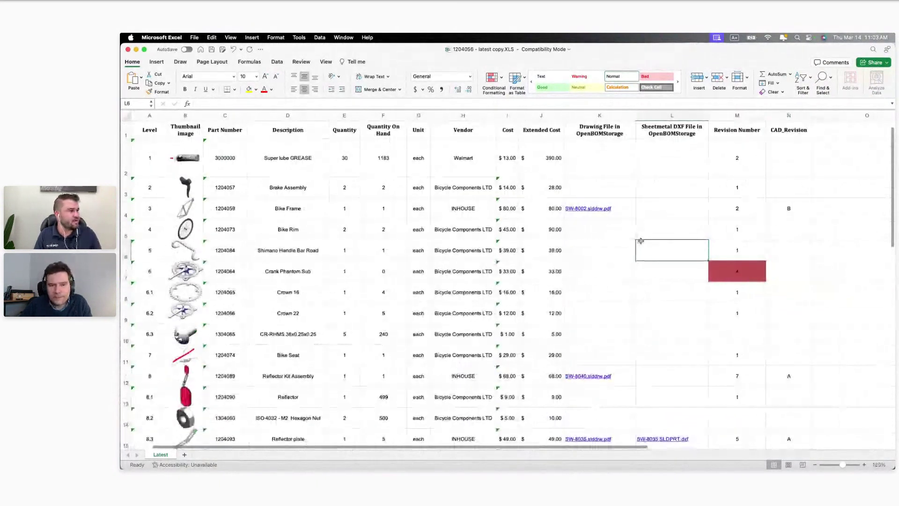
pyautogui.scroll(2, 640, 240)
pyautogui.moveTo(681, 116); pyautogui.dragTo(590, 116)
pyautogui.click(671, 272)
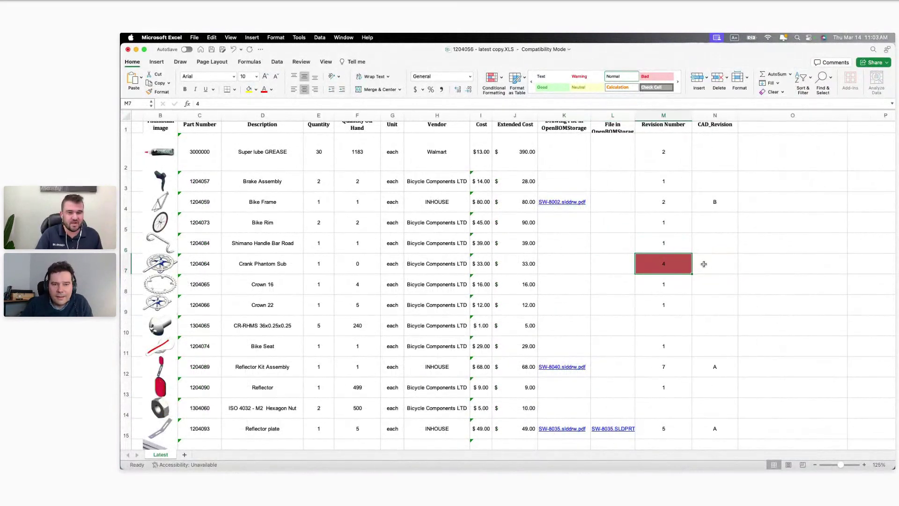
pyautogui.hscroll(-2, 703, 264)
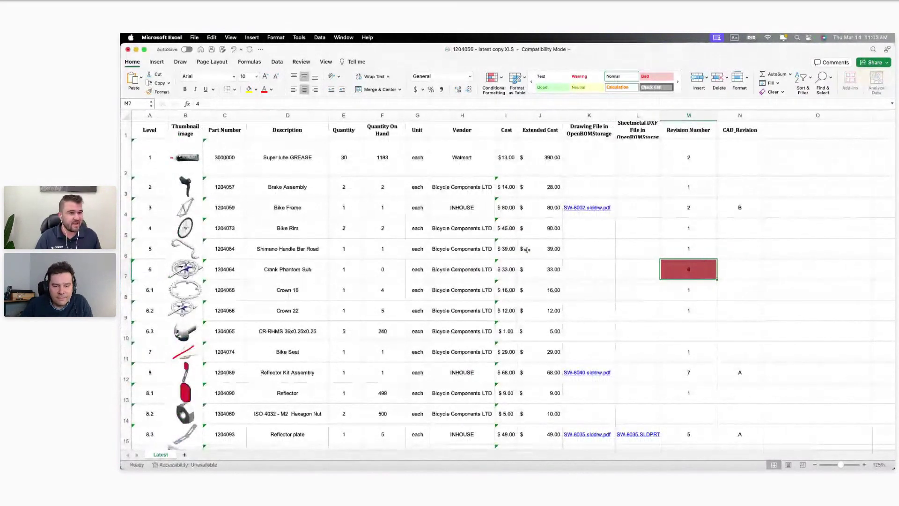
# Preview "1204056 - latest.XLS" in Finder to compare it with the copy, and return to the Excel workbook.
pyautogui.press('super+Tab')
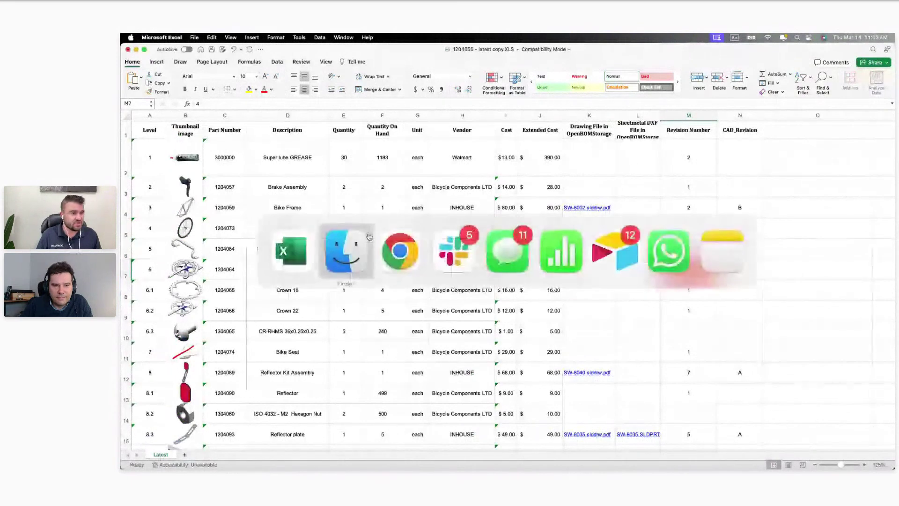
pyautogui.click(384, 156)
pyautogui.press('space')
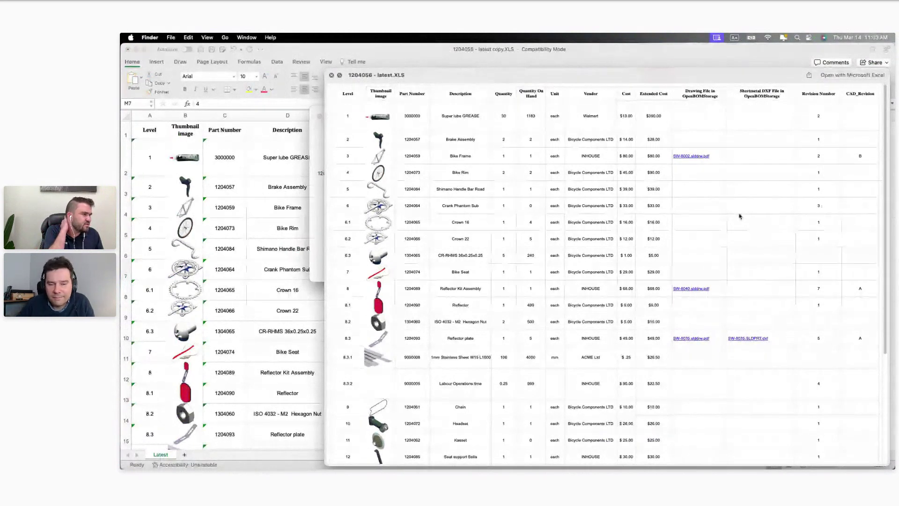
pyautogui.press('super+Tab')
# Examine the Cost and Extended Cost cells of Crank Phantom Sub alongside its revision number.
pyautogui.click(512, 269)
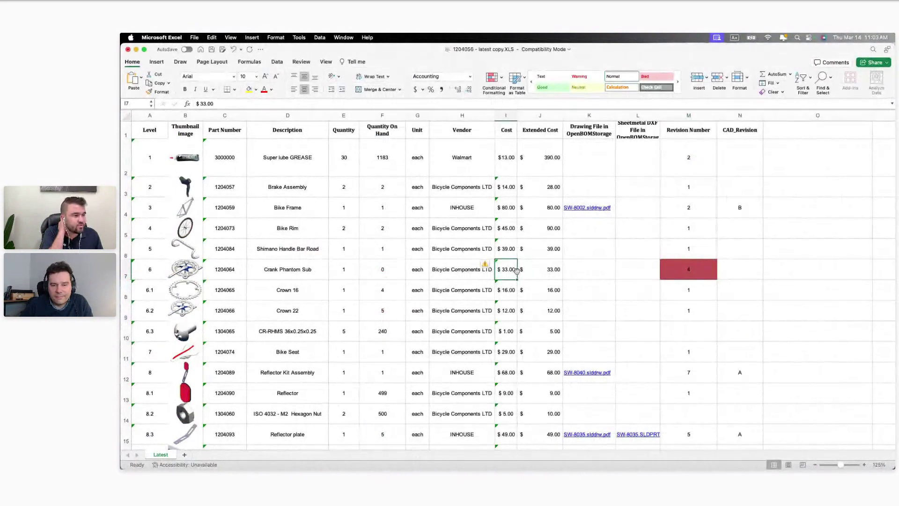
pyautogui.moveTo(516, 270); pyautogui.dragTo(532, 269)
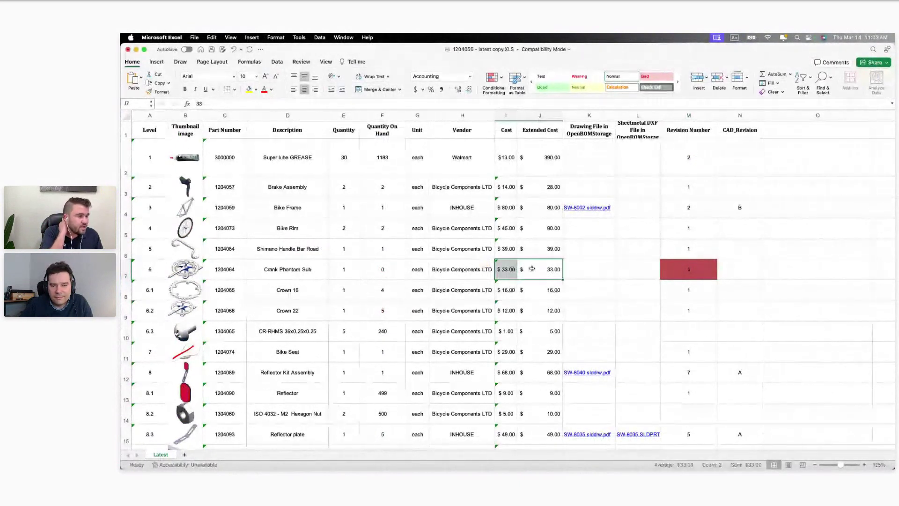
pyautogui.click(579, 257)
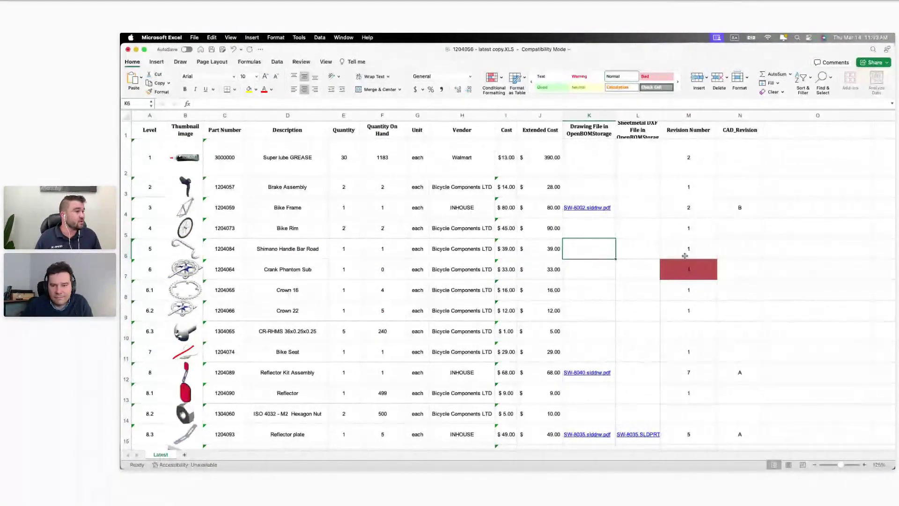
pyautogui.click(622, 231)
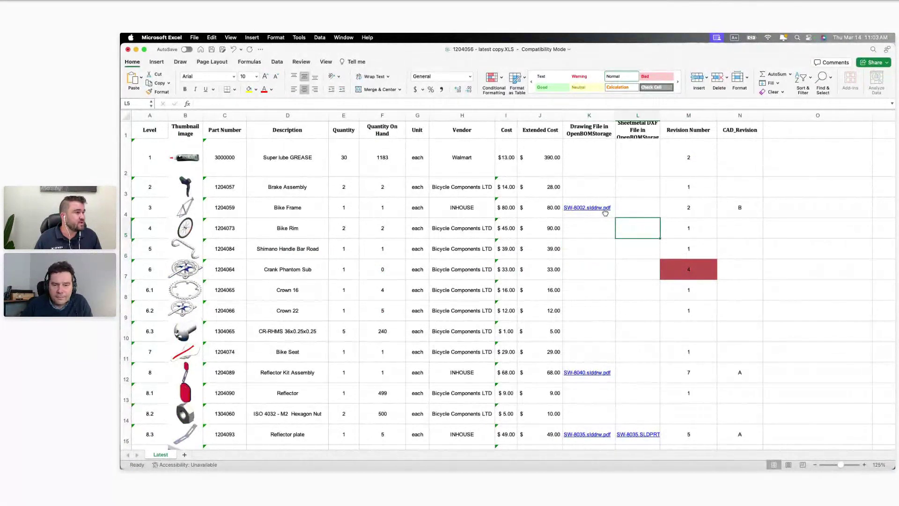
# Try to open the Bike Frame's linked drawing SW-8002.slddrw.pdf.
pyautogui.click(600, 205)
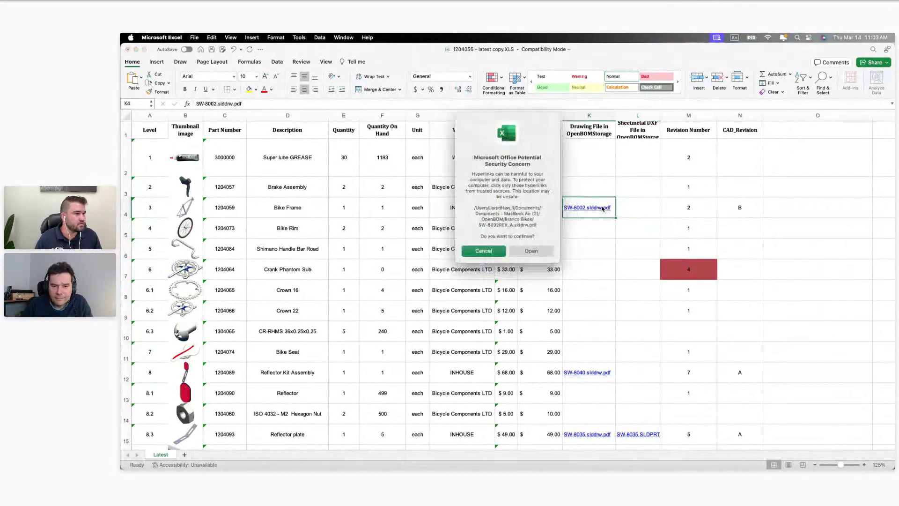
pyautogui.click(534, 251)
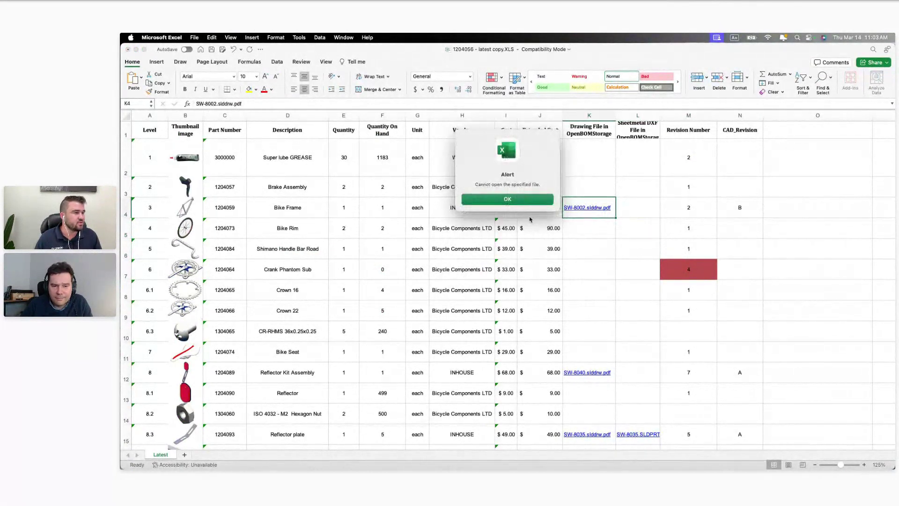
pyautogui.click(530, 200)
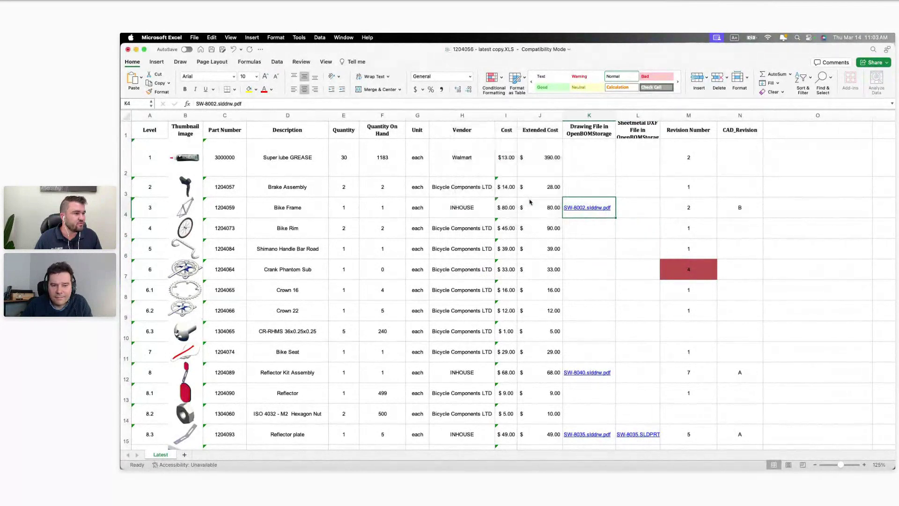
pyautogui.click(588, 210)
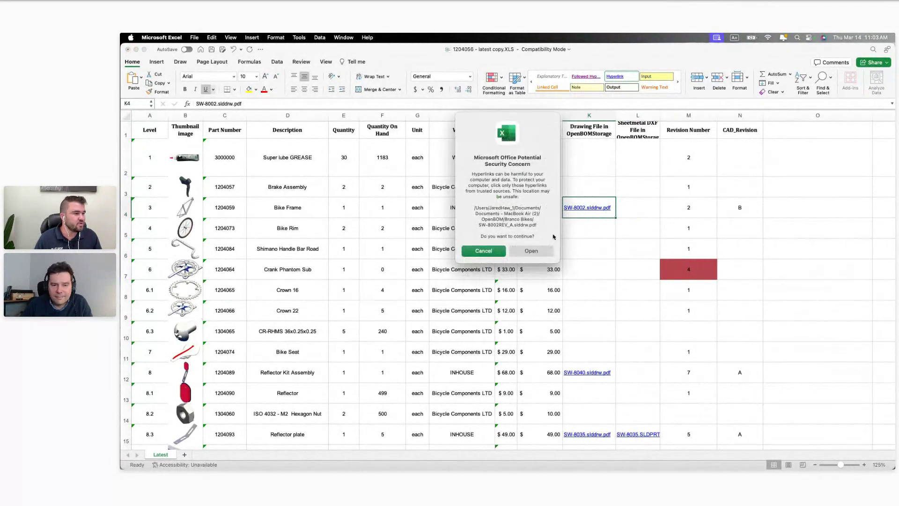
pyautogui.click(532, 251)
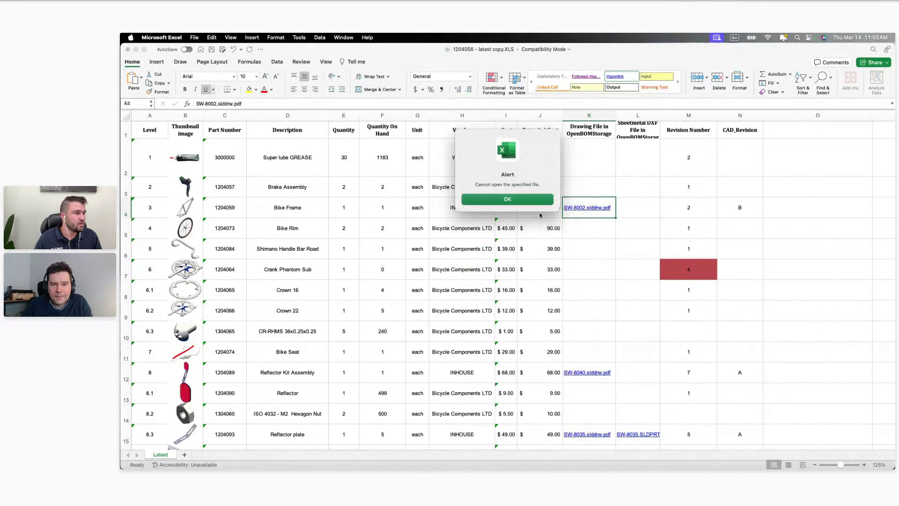
pyautogui.press('Return')
pyautogui.click(596, 253)
# Open the Reflector Kit Assembly's linked drawing SW-8040.slddrw.pdf and check its revision against the assembly's CAD_Revision cell.
pyautogui.scroll(-1, 596, 254)
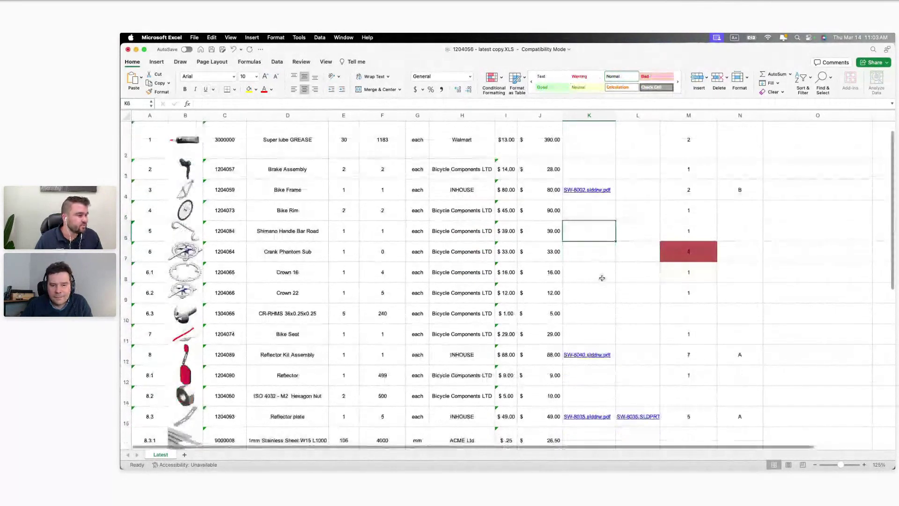
pyautogui.click(593, 356)
pyautogui.click(537, 253)
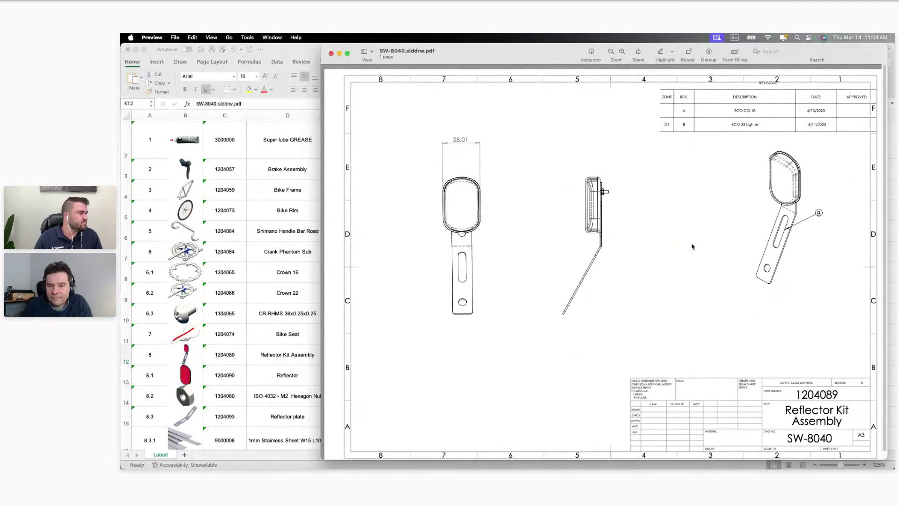
pyautogui.click(292, 280)
pyautogui.click(739, 360)
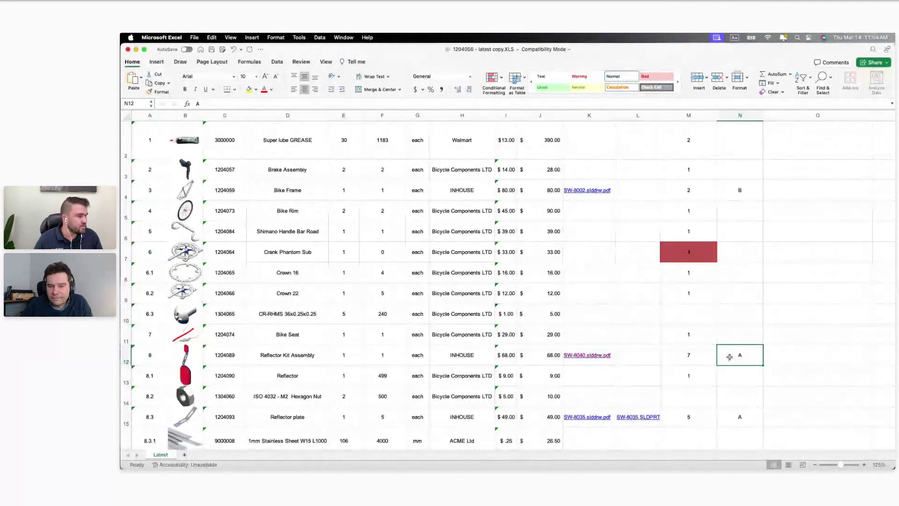
# Review the Reflector Kit Assembly's quantity on hand, vendor, cost and extended cost.
pyautogui.click(551, 352)
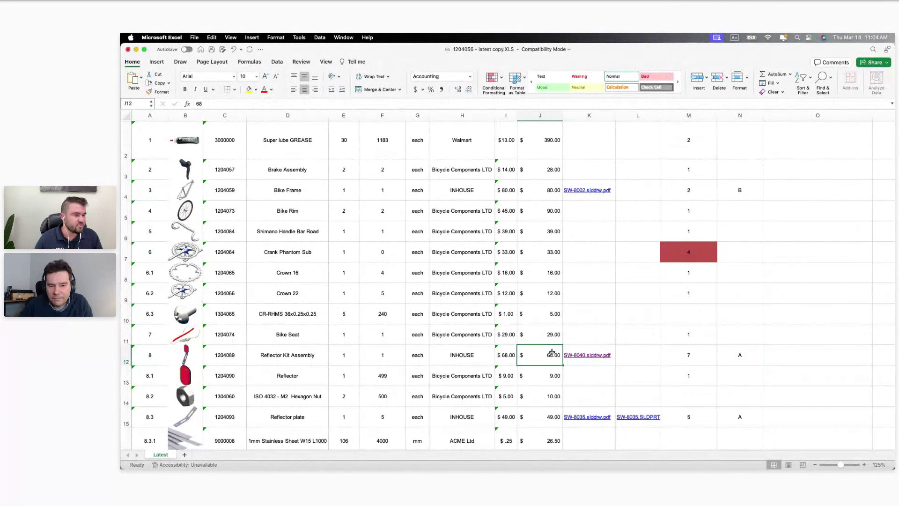
pyautogui.click(393, 360)
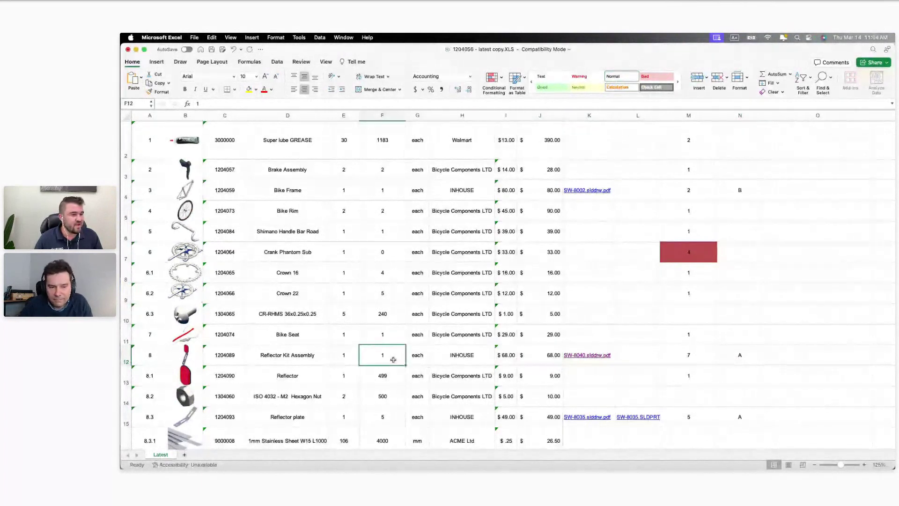
pyautogui.scroll(1, 393, 359)
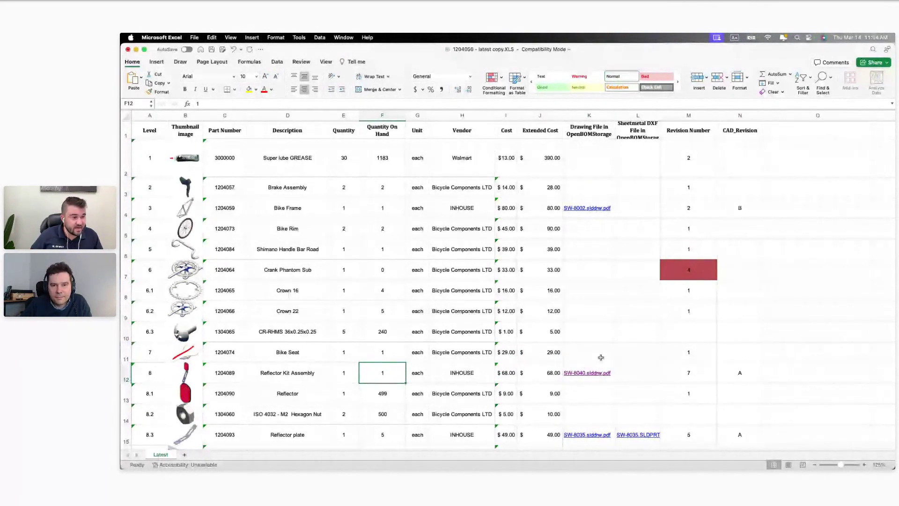
pyautogui.click(463, 380)
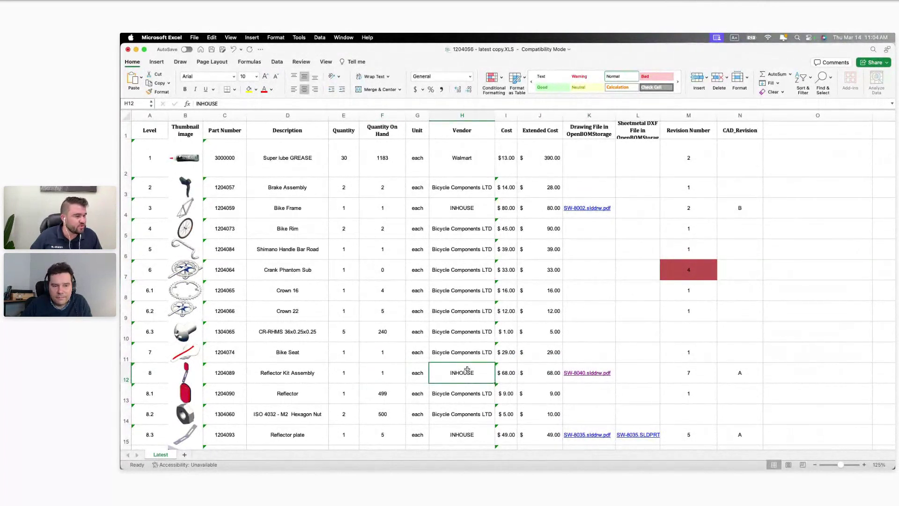
pyautogui.moveTo(508, 373); pyautogui.dragTo(539, 373)
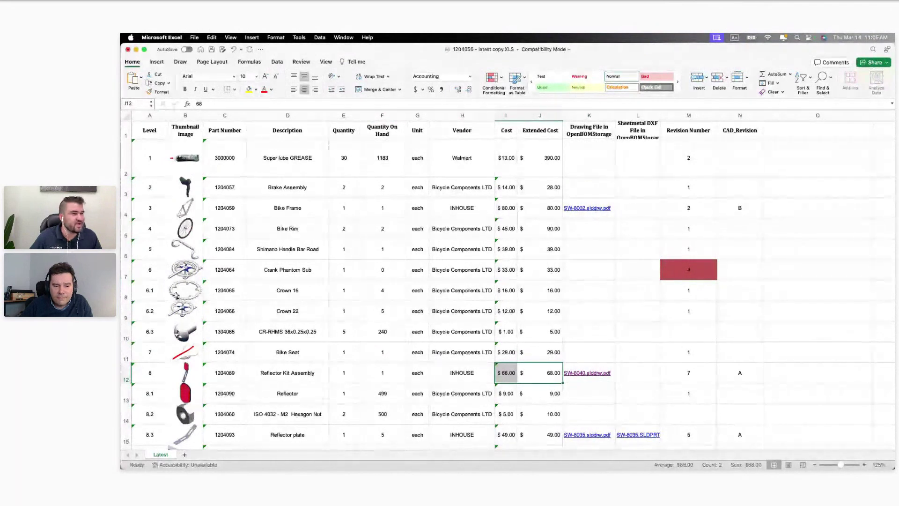
# Check the Bike Frame row, Crank Phantom Sub's highlighted revision number and the Shimano Handle Bar Road's vendor.
pyautogui.click(408, 205)
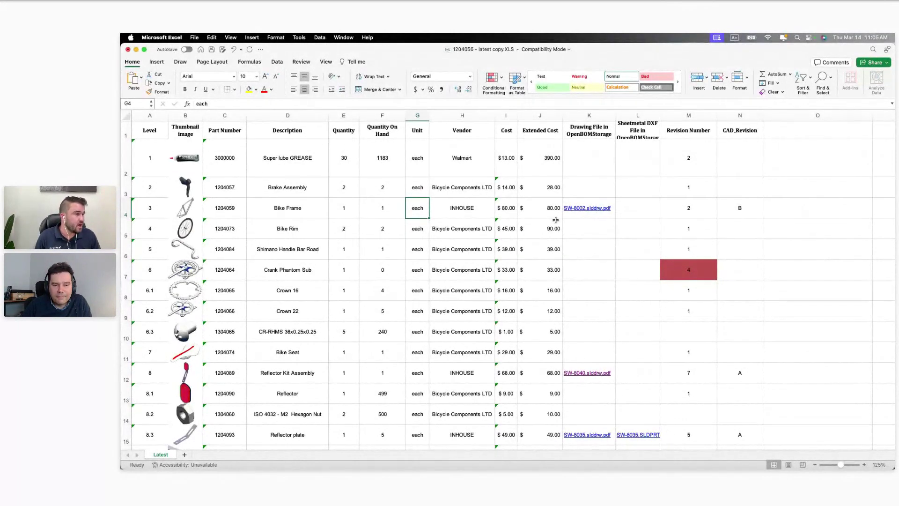
pyautogui.click(694, 273)
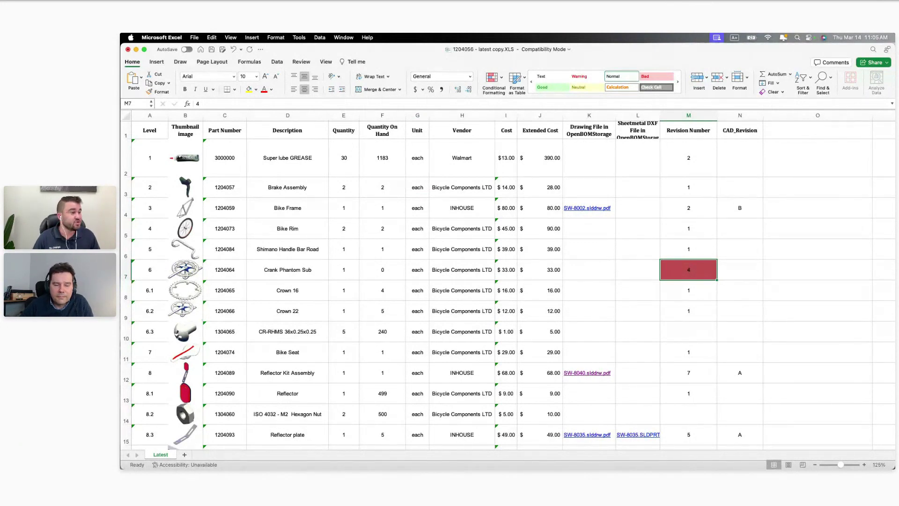
pyautogui.click(474, 259)
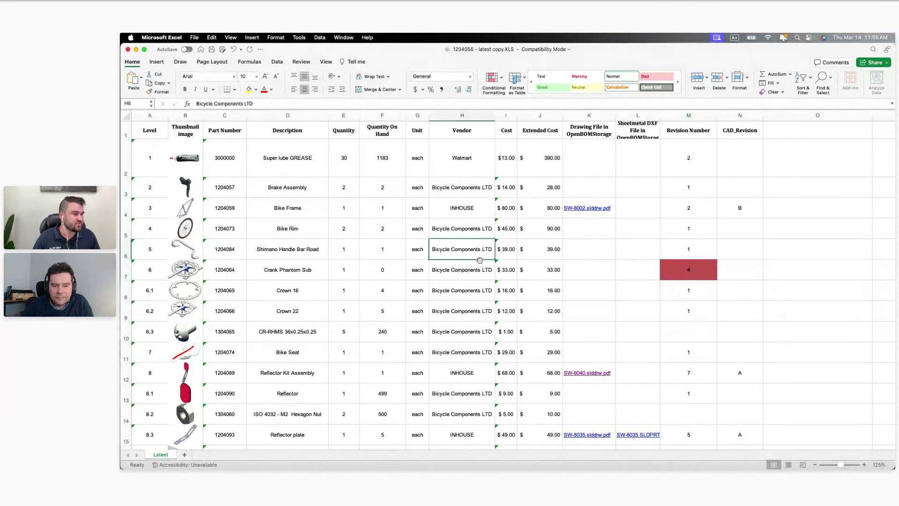
pyautogui.click(553, 248)
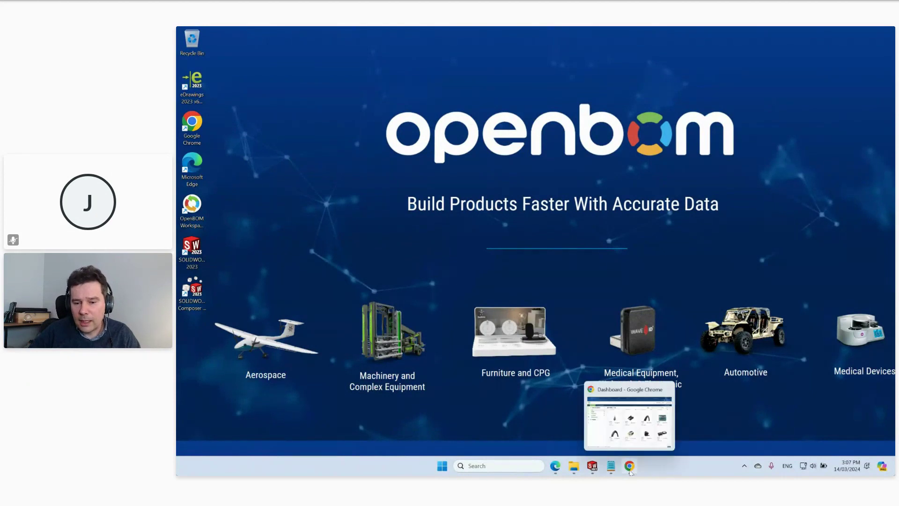
# Switch to the OpenBOM dashboard in Chrome and view the account options and the options for creating or importing BOMs.
pyautogui.click(637, 416)
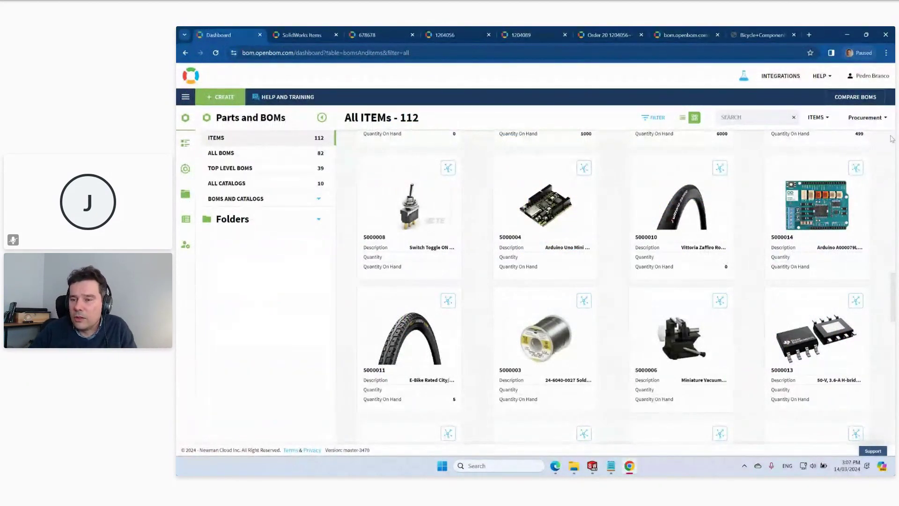
pyautogui.click(869, 76)
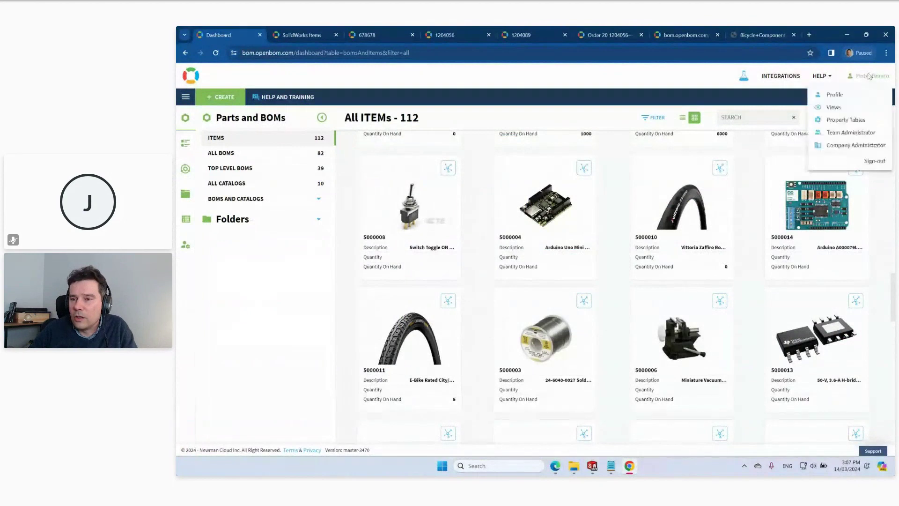
pyautogui.click(572, 81)
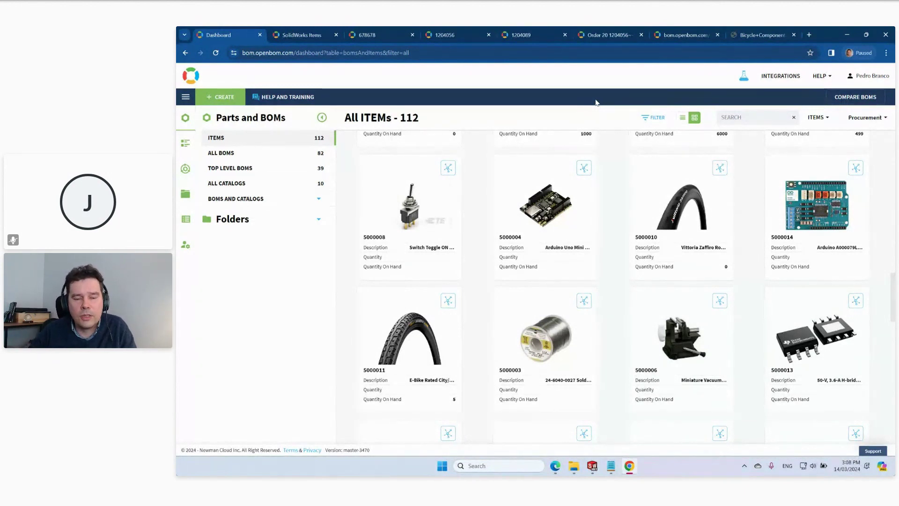
pyautogui.click(229, 100)
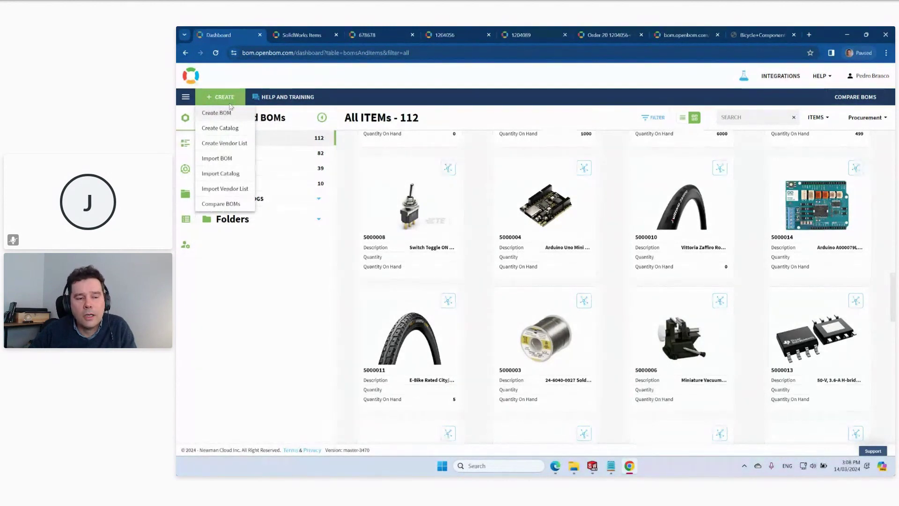
# Import the Excel file D1204056 Item Master or Parts List.xls as a catalog, checking its contents in Excel before importing.
pyautogui.click(238, 176)
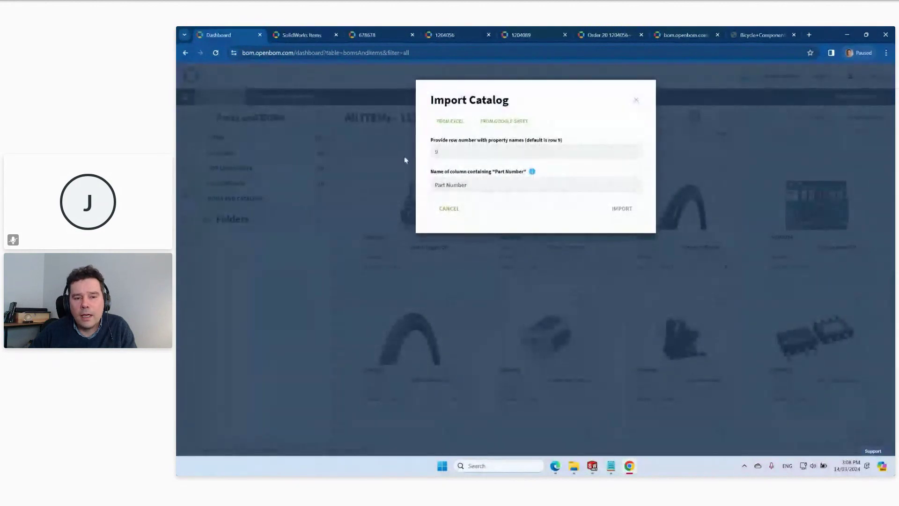
pyautogui.click(460, 120)
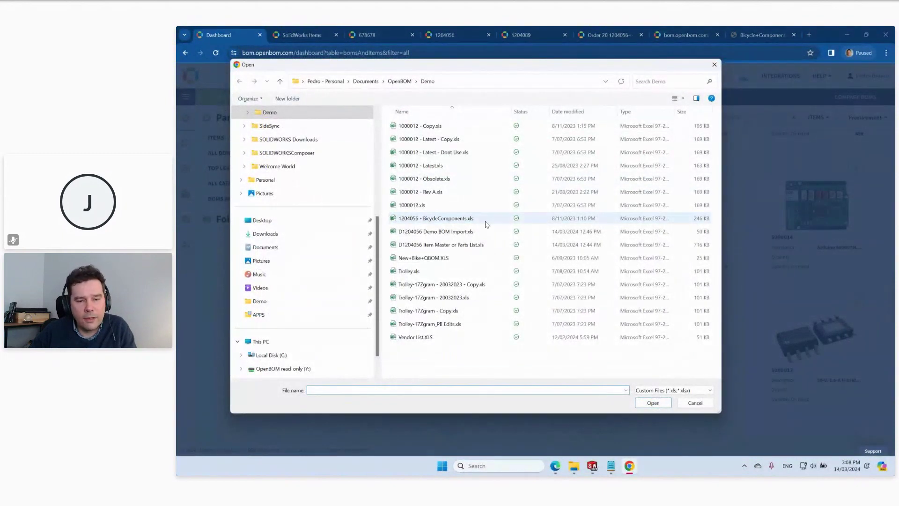
pyautogui.click(447, 245)
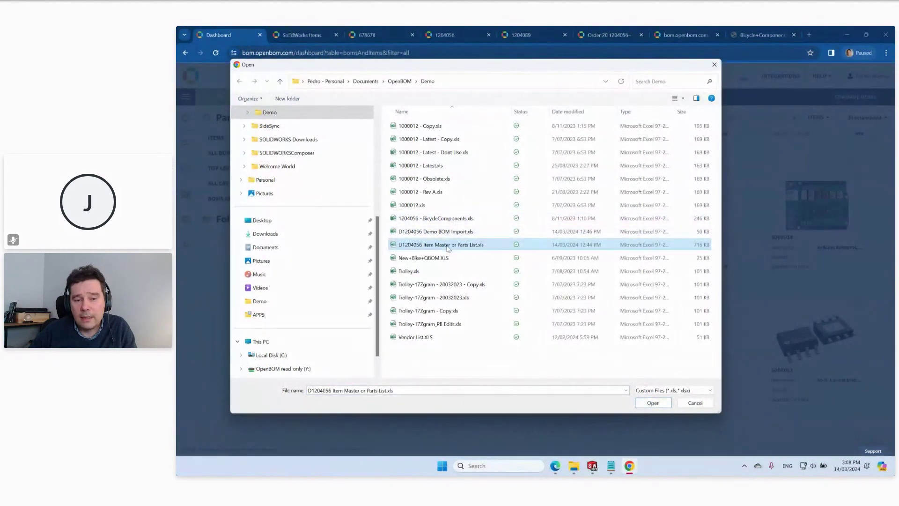
pyautogui.rightClick(448, 248)
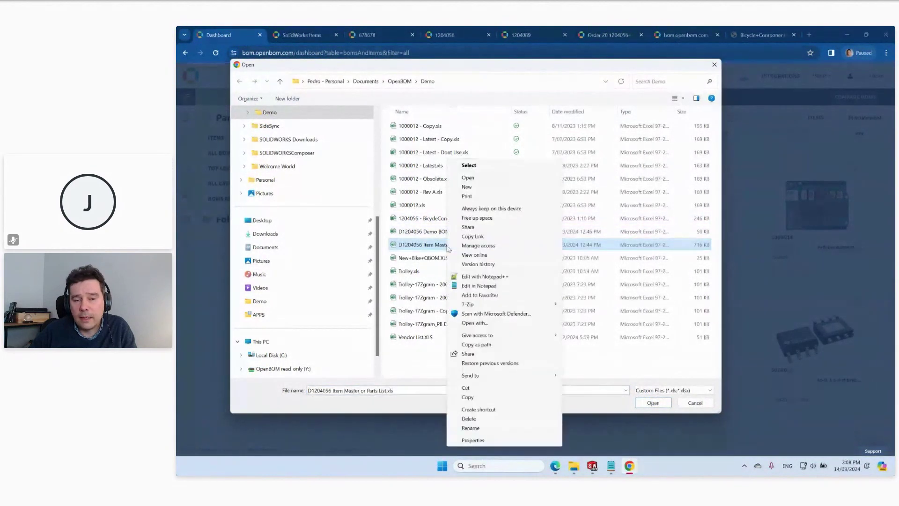
pyautogui.click(478, 178)
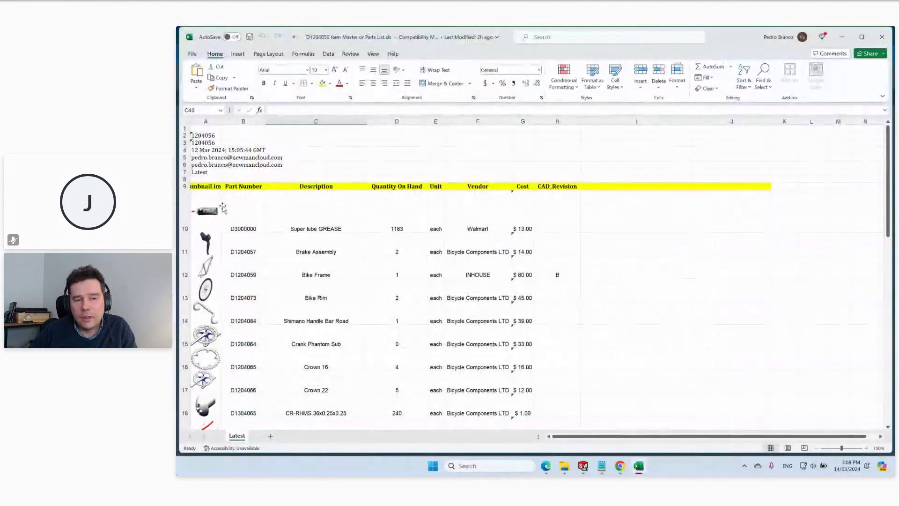
pyautogui.click(881, 37)
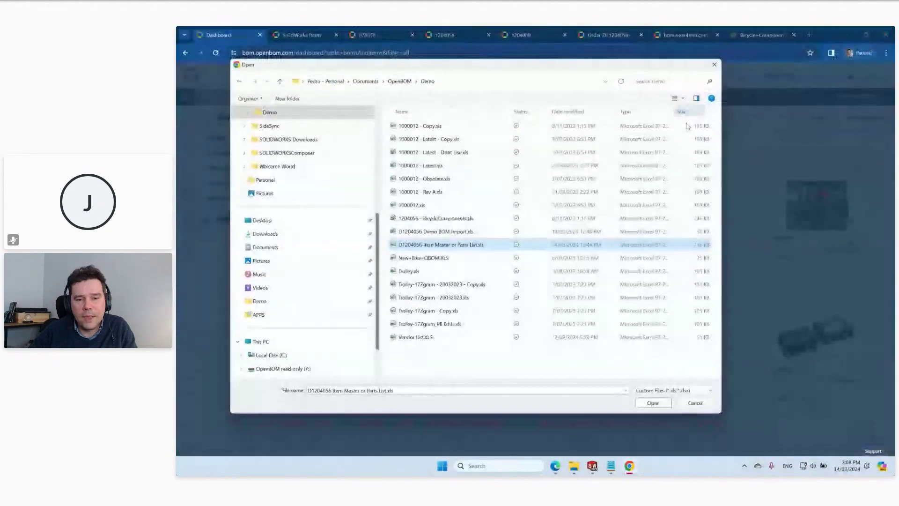
pyautogui.click(653, 403)
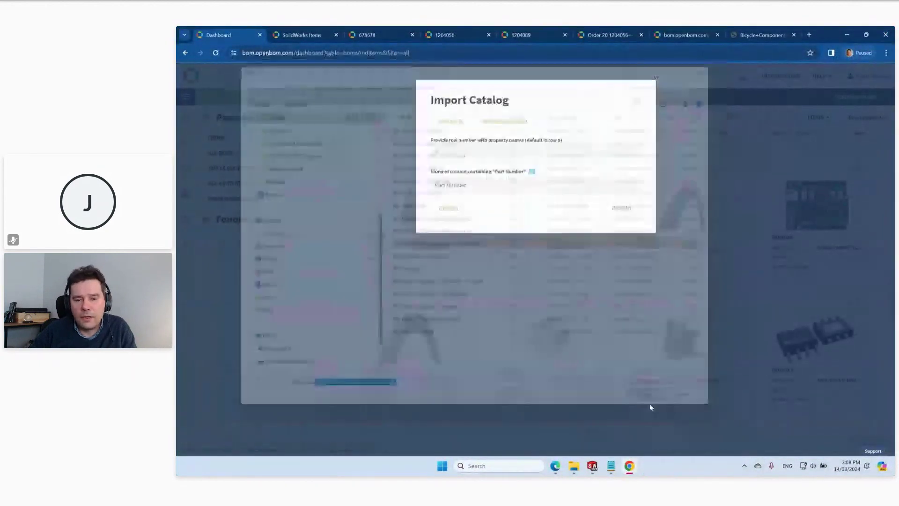
pyautogui.click(623, 227)
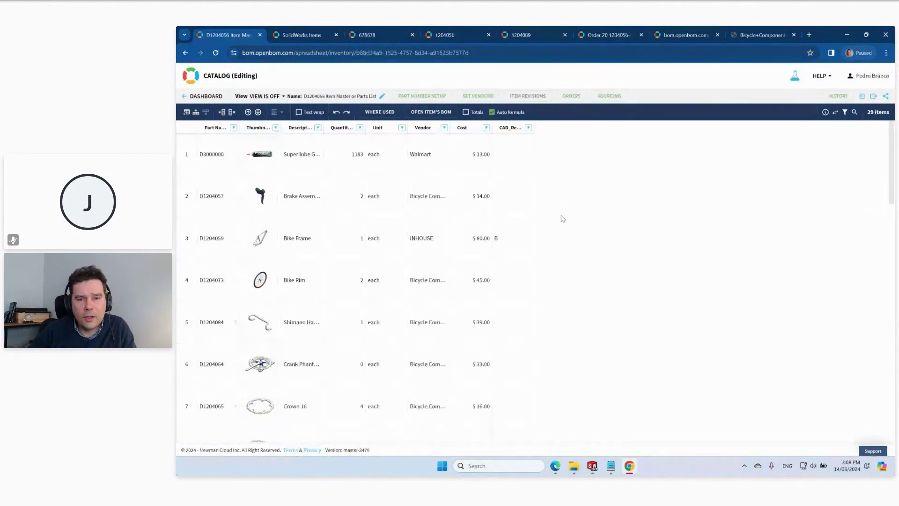
# Widen the catalog's Description, Cost and Vendor columns.
pyautogui.moveTo(324, 131); pyautogui.dragTo(384, 130)
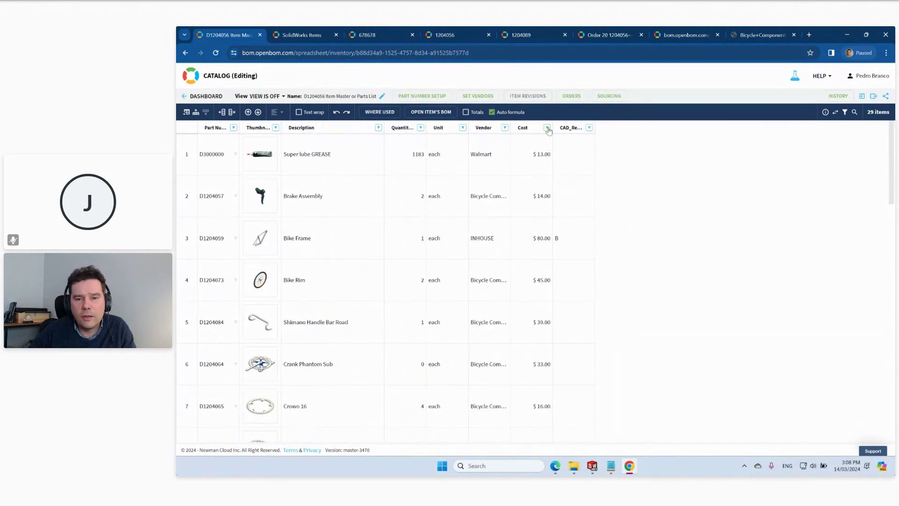
pyautogui.moveTo(553, 130); pyautogui.dragTo(591, 130)
pyautogui.moveTo(510, 130); pyautogui.dragTo(556, 130)
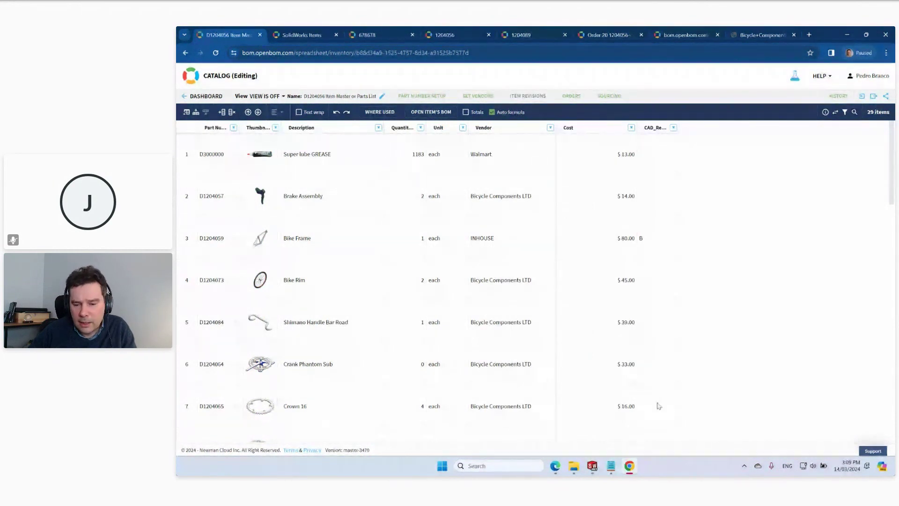
pyautogui.click(594, 466)
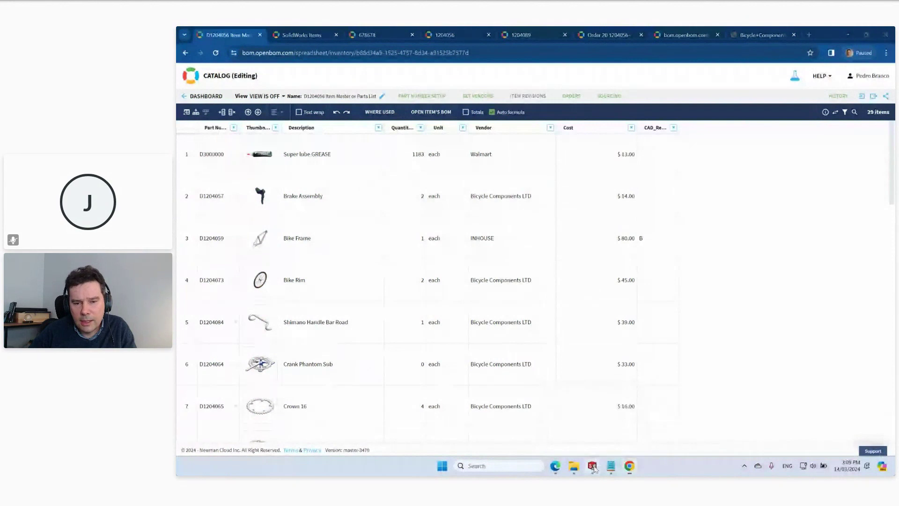
pyautogui.click(594, 466)
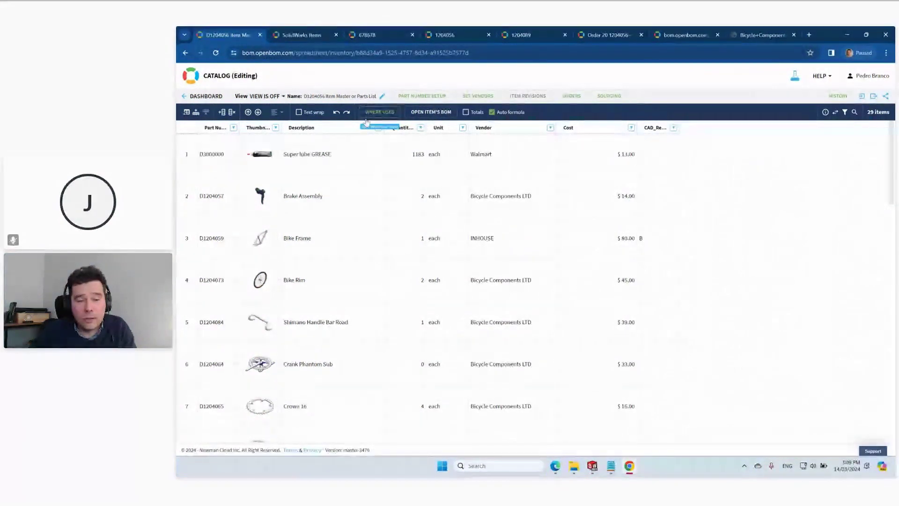
pyautogui.moveTo(260, 193)
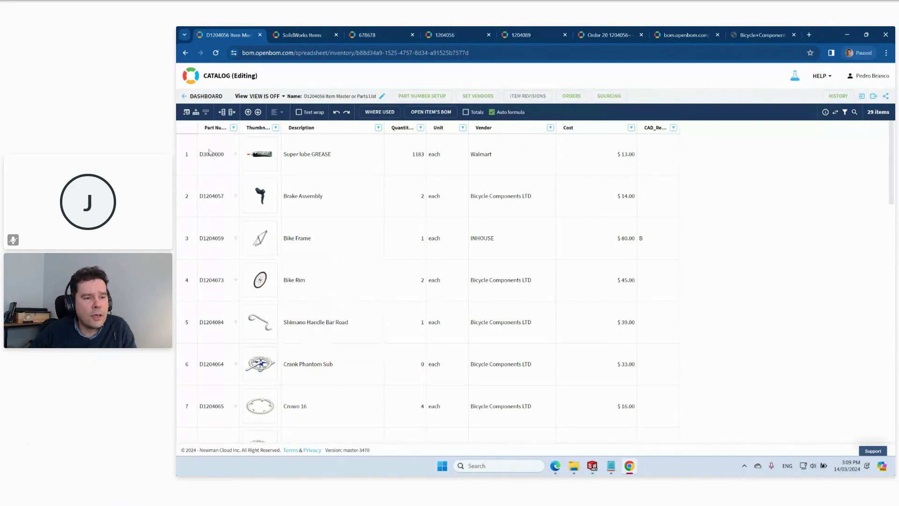
# Insert a new item above the catalog's first row with the part number D1204056.
pyautogui.click(197, 113)
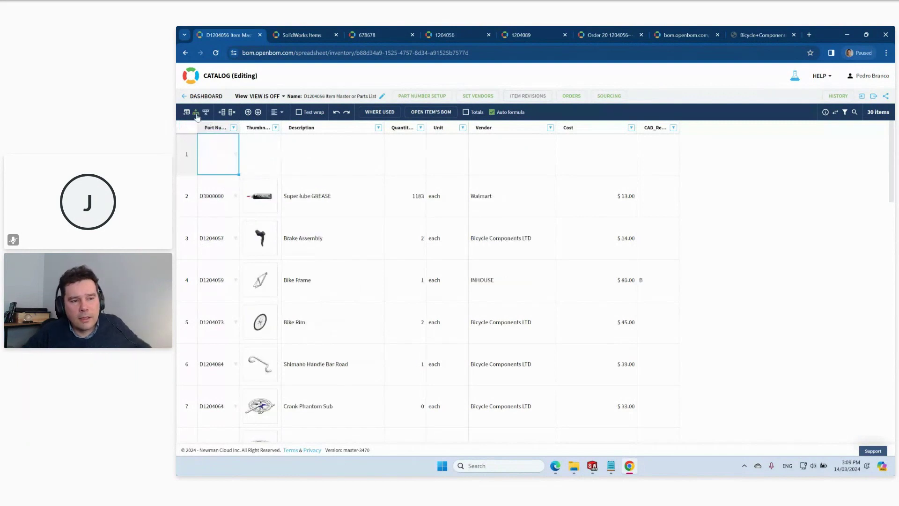
pyautogui.doubleClick(217, 149)
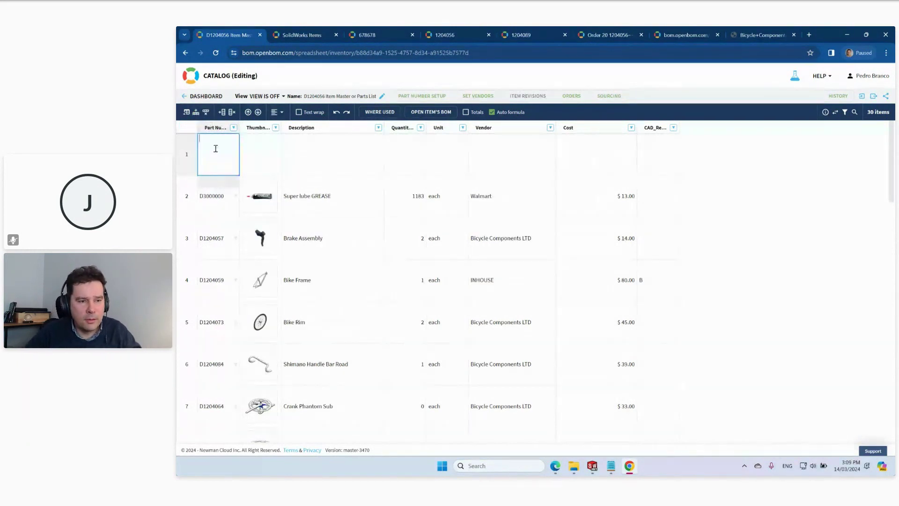
pyautogui.write('D1204056')
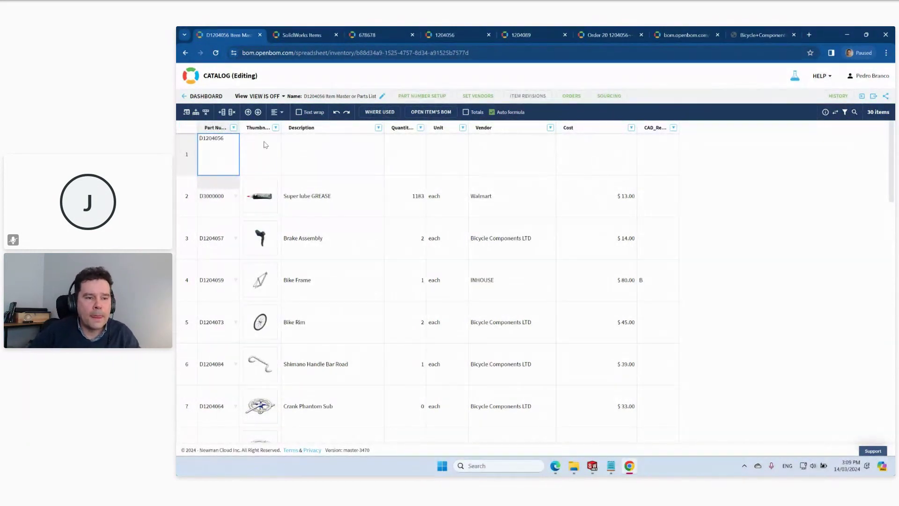
pyautogui.click(275, 150)
# Create a new BOM for item D1204056, reviewing the available templates and keeping the Default one.
pyautogui.click(215, 150)
pyautogui.rightClick(214, 149)
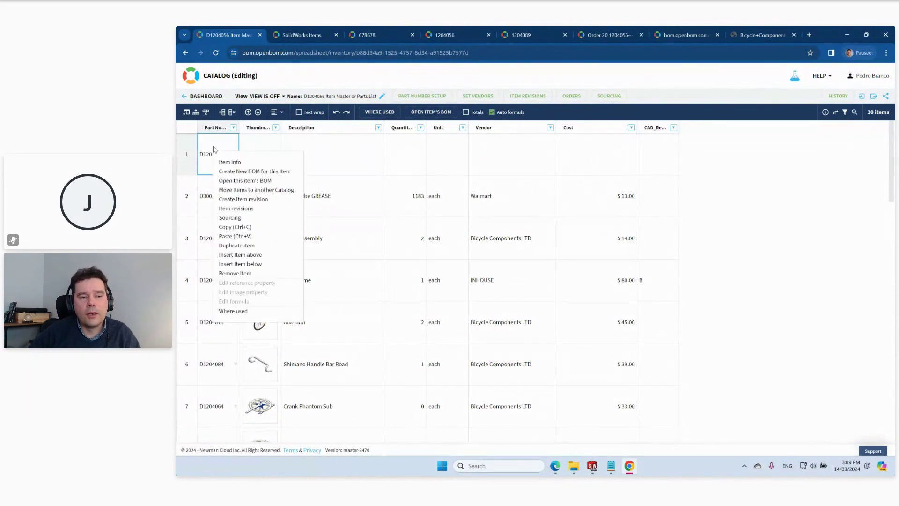
pyautogui.click(279, 172)
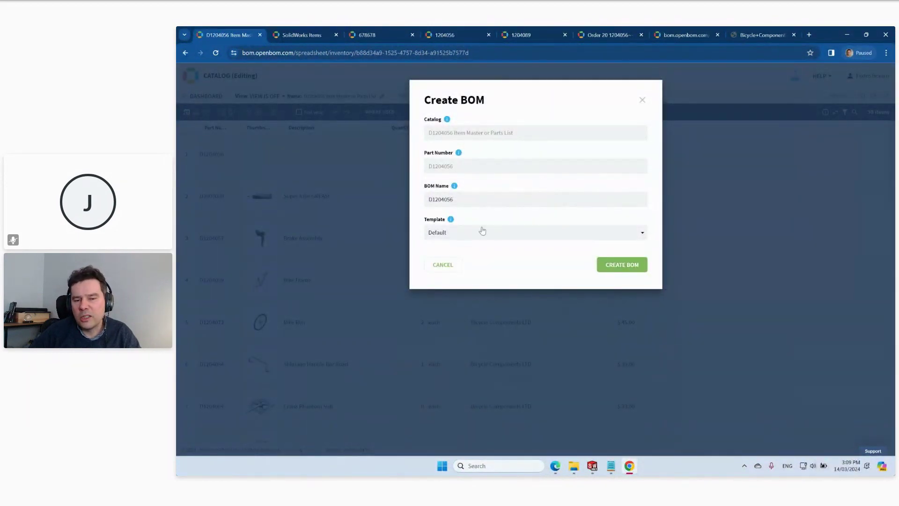
pyautogui.click(516, 239)
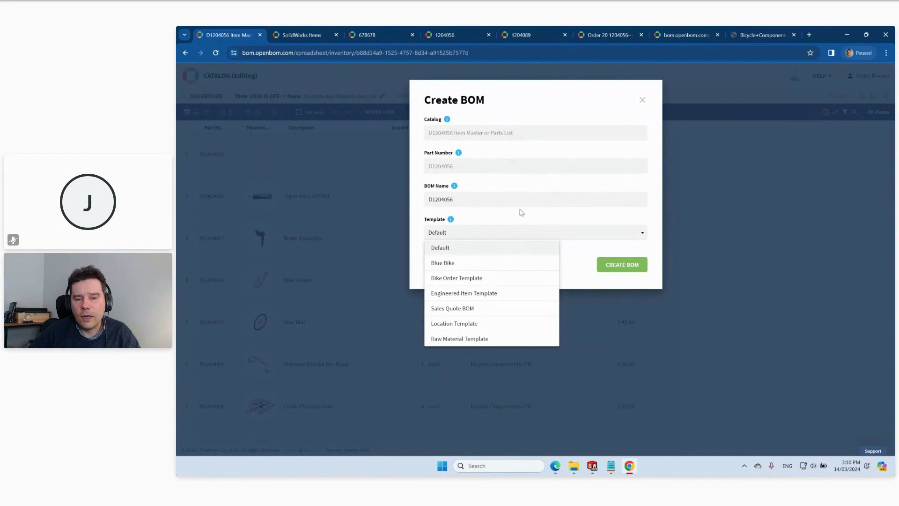
pyautogui.click(518, 219)
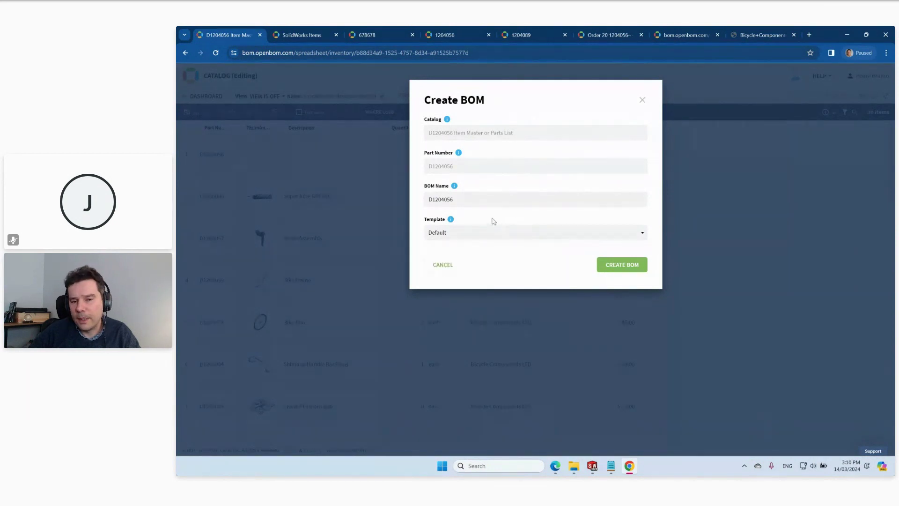
pyautogui.click(624, 267)
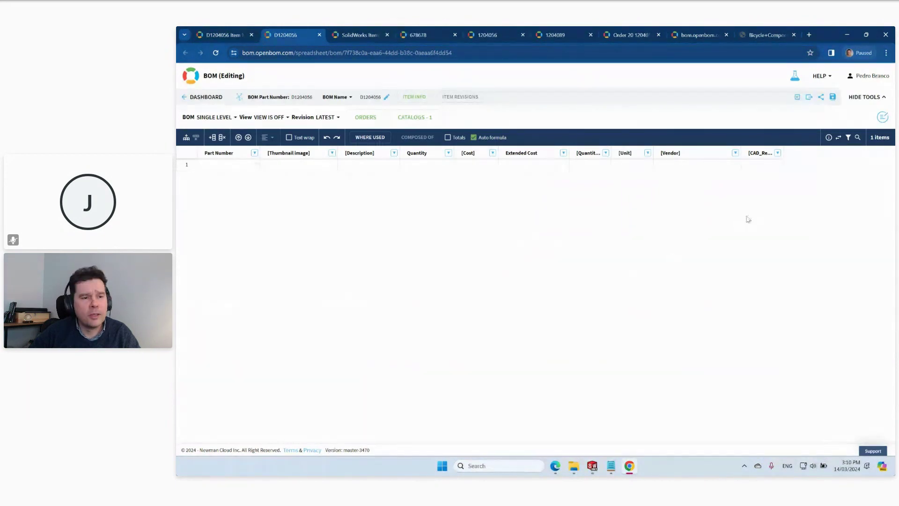
# Import the Excel file D1204056 Demo BOM Import.xls into the BOM and slightly narrow the Thumbnail image column.
pyautogui.click(797, 98)
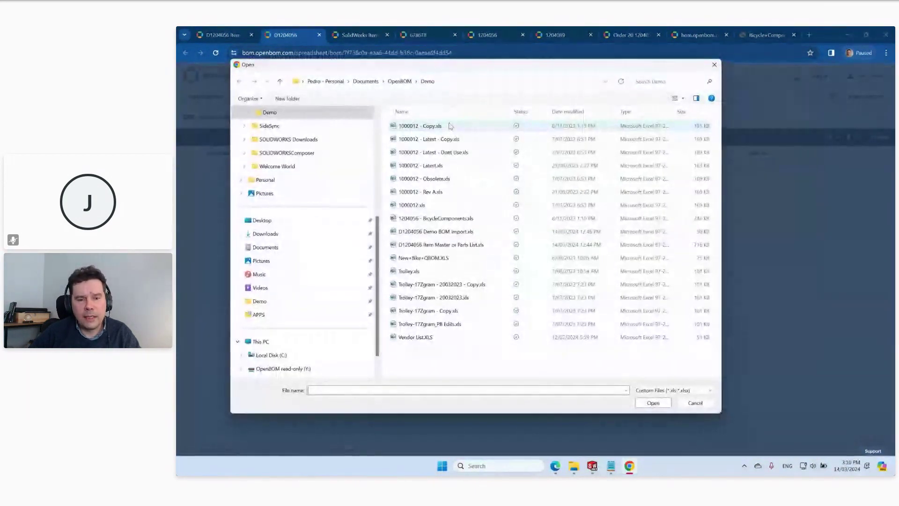
pyautogui.click(450, 234)
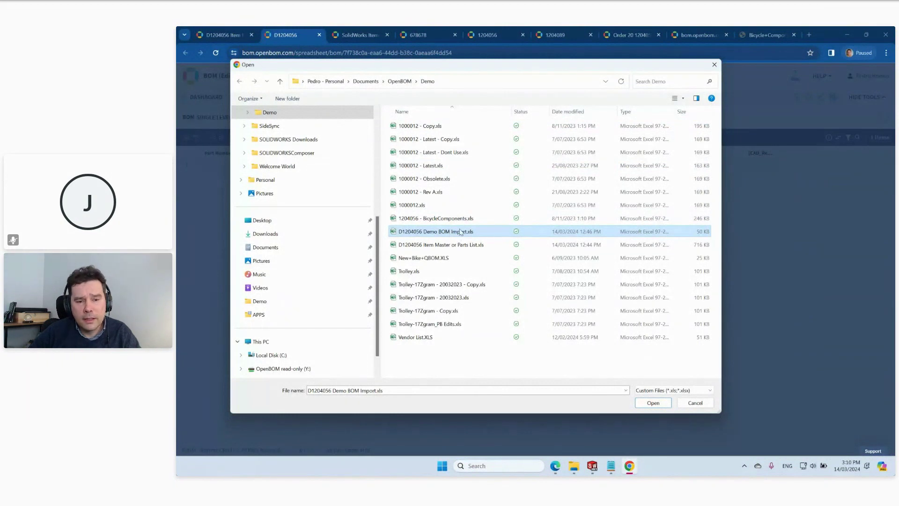
pyautogui.click(657, 404)
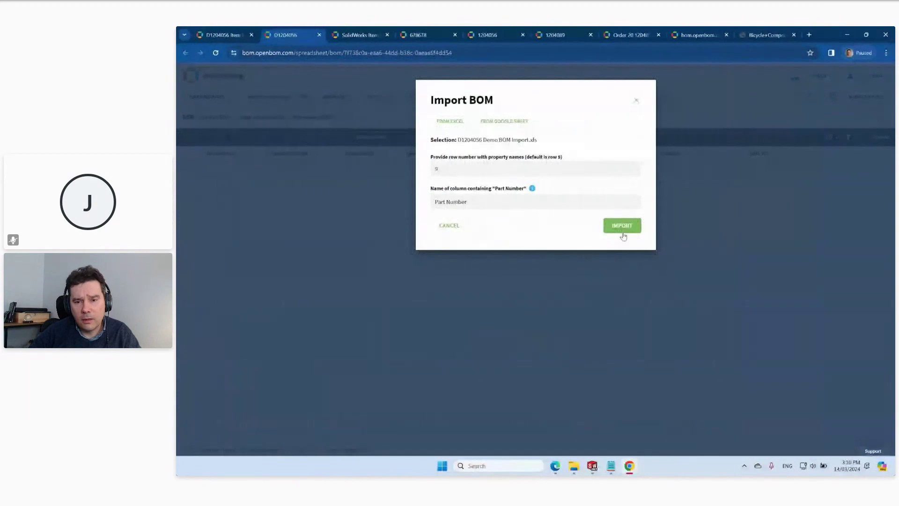
pyautogui.click(625, 228)
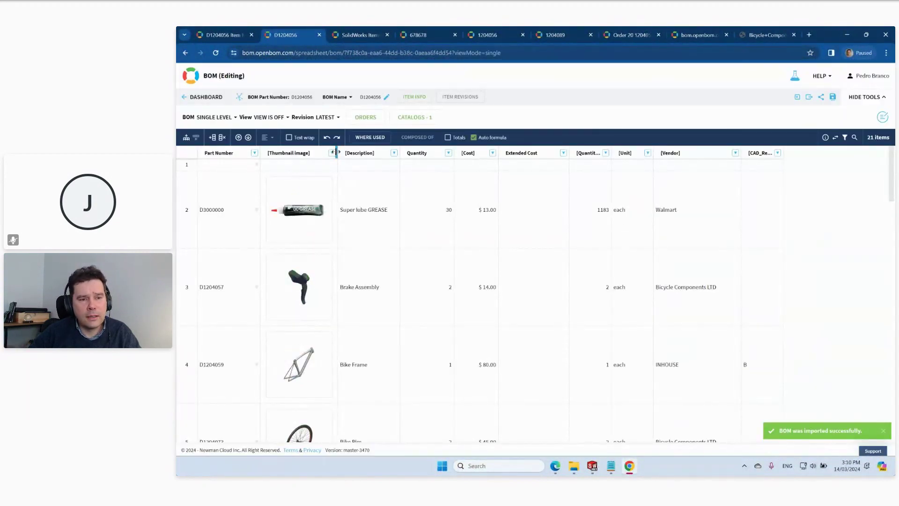
pyautogui.moveTo(335, 152); pyautogui.dragTo(331, 152)
# Unlink the D1204056 Item Master or Parts List catalog from the BOM and link it again.
pyautogui.click(214, 118)
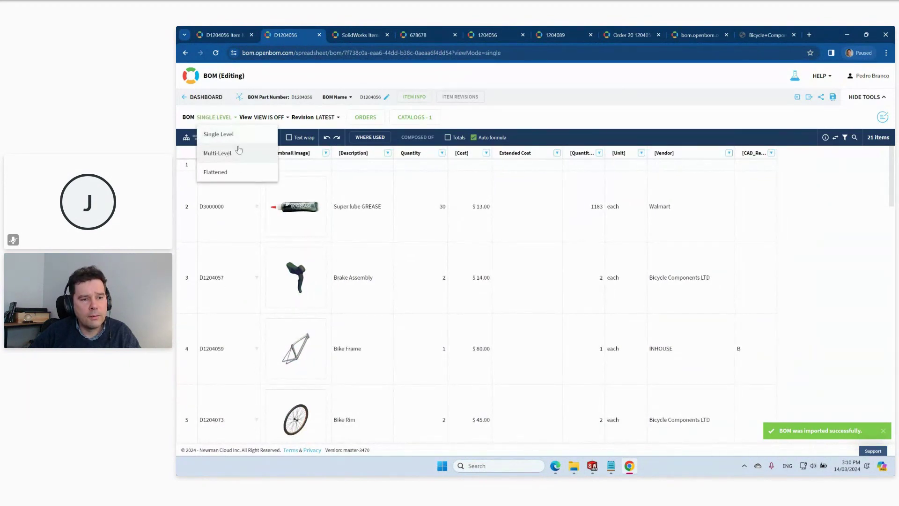
pyautogui.click(417, 120)
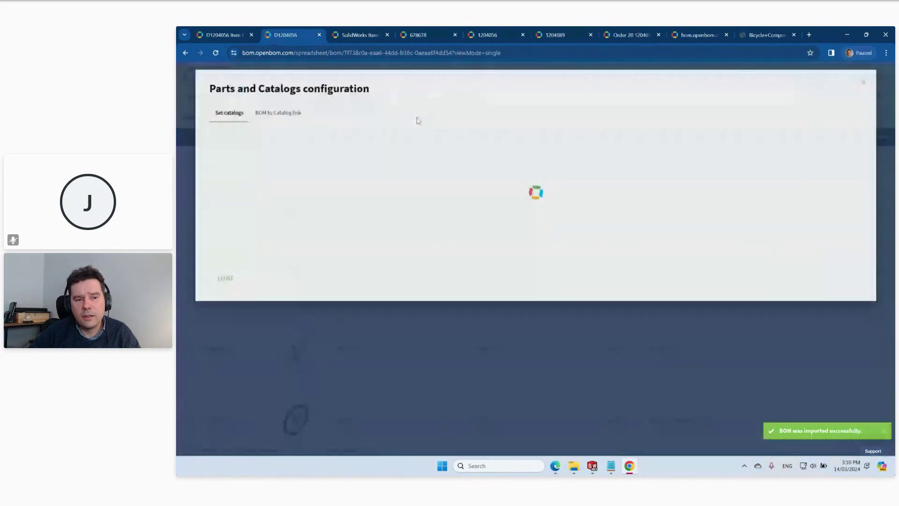
pyautogui.click(205, 165)
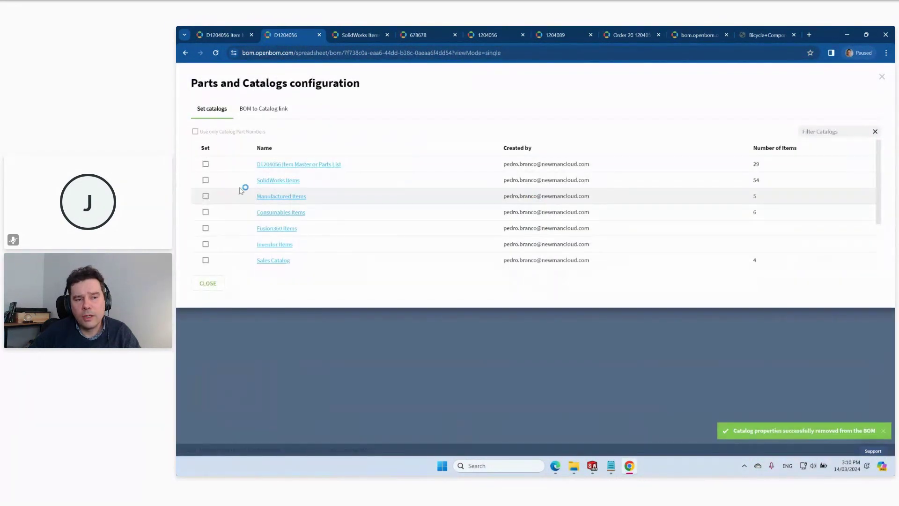
pyautogui.click(206, 164)
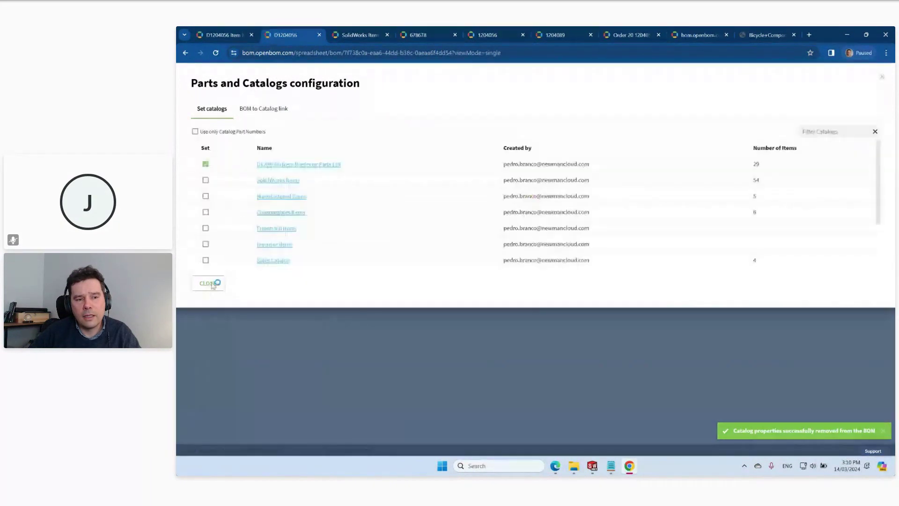
pyautogui.click(211, 284)
# Remove the empty first item from the D1204056 BOM.
pyautogui.click(225, 167)
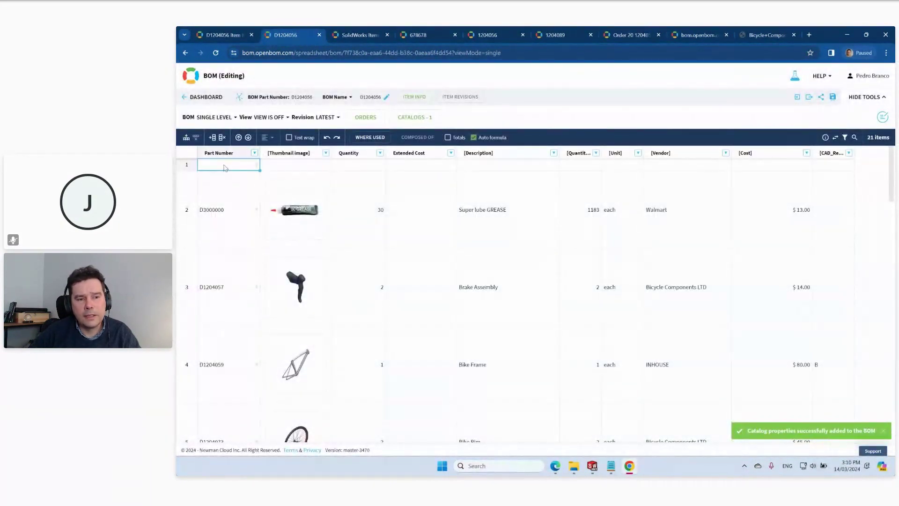
pyautogui.rightClick(224, 168)
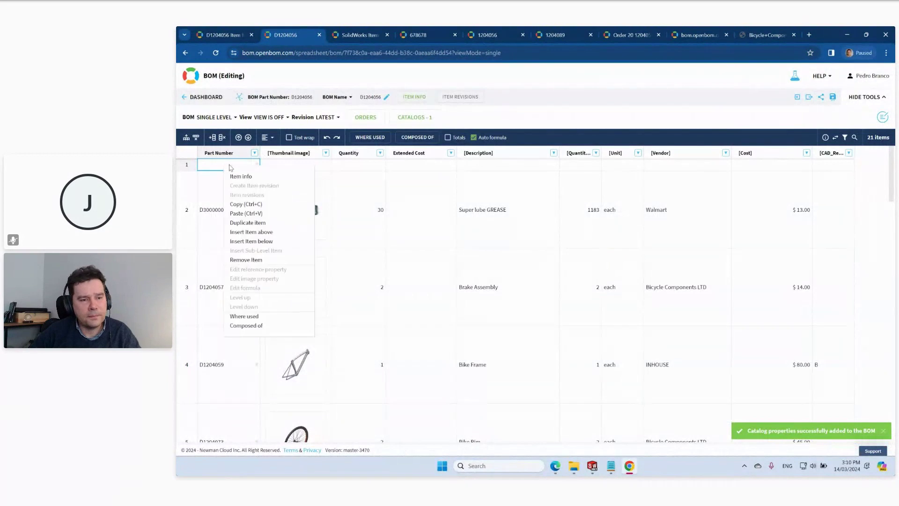
pyautogui.click(266, 261)
# Narrow the Thumbnail image column to shrink the pictures and make the BOM rows more compact.
pyautogui.click(600, 154)
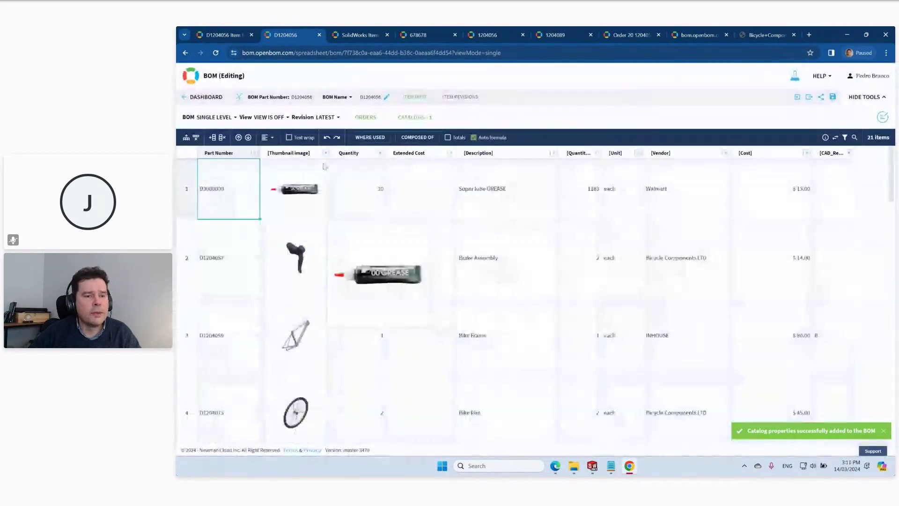
pyautogui.click(329, 153)
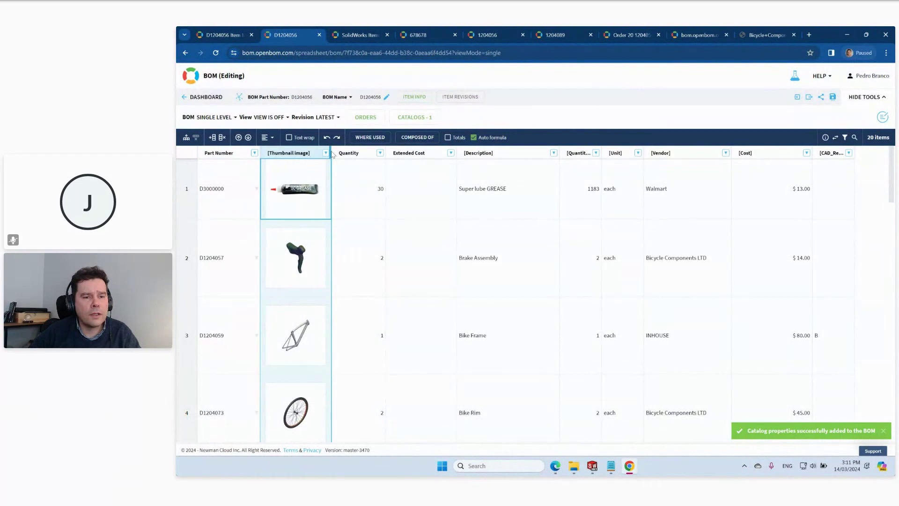
pyautogui.moveTo(330, 152); pyautogui.dragTo(285, 152)
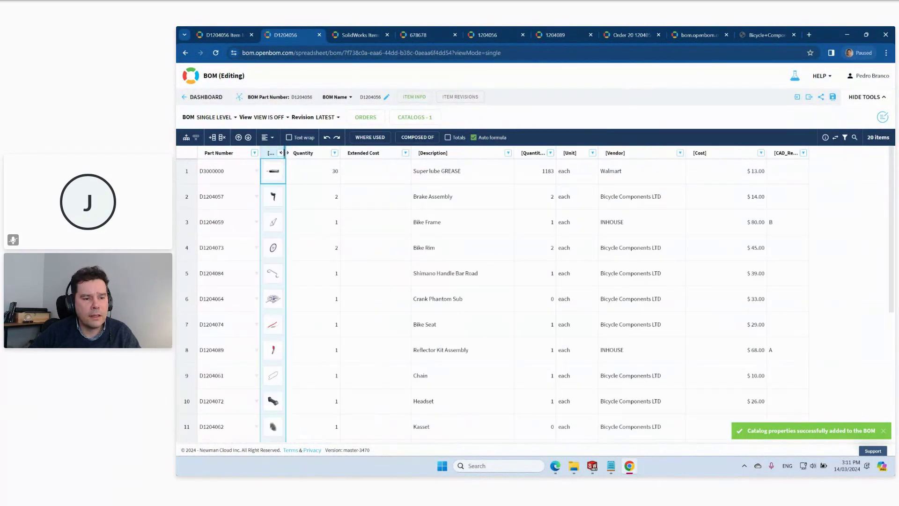
# Show the D1204056 BOM as multi-level and expand the Crank Phantom Sub and Reflector Kit Assembly rows.
pyautogui.click(220, 118)
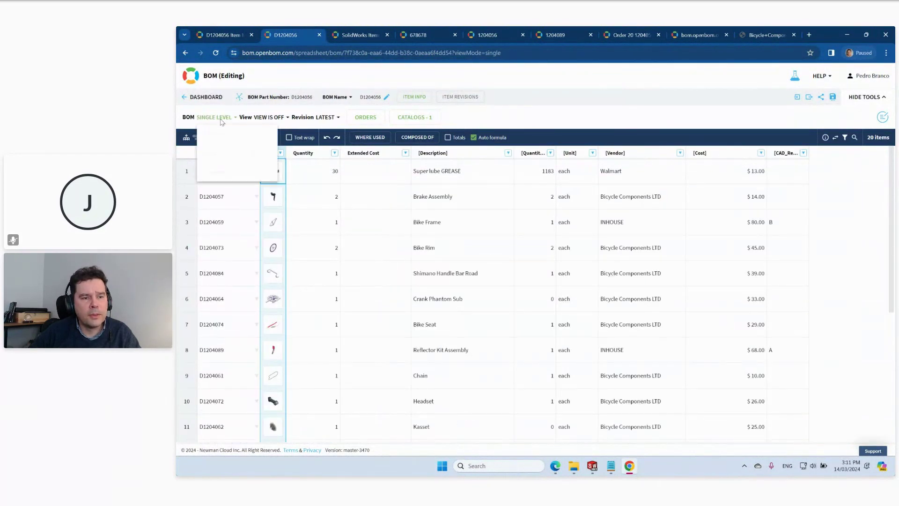
pyautogui.click(233, 158)
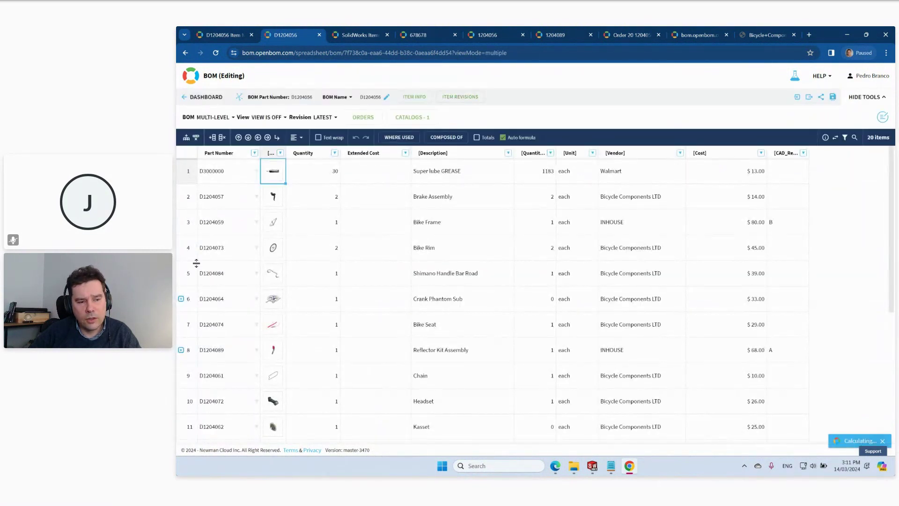
pyautogui.click(180, 300)
pyautogui.click(181, 299)
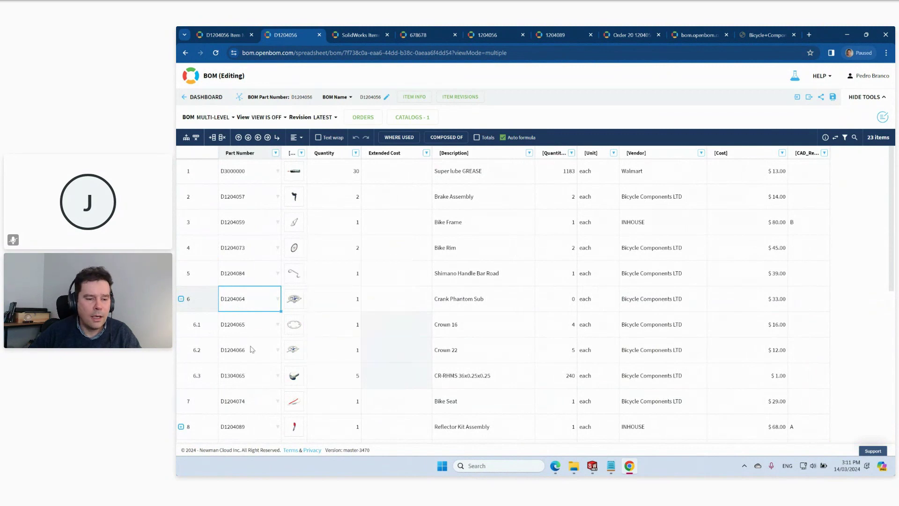
pyautogui.scroll(-1, 253, 345)
pyautogui.scroll(-1, 253, 345)
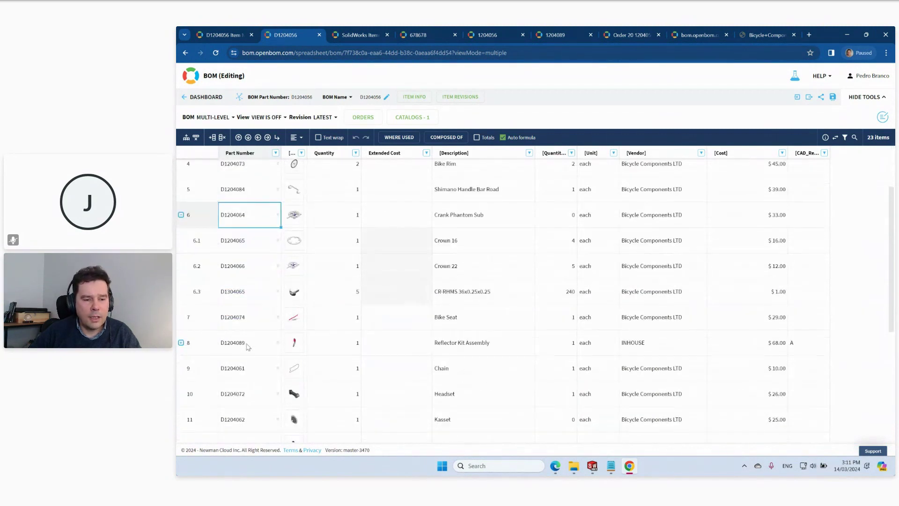
pyautogui.click(181, 342)
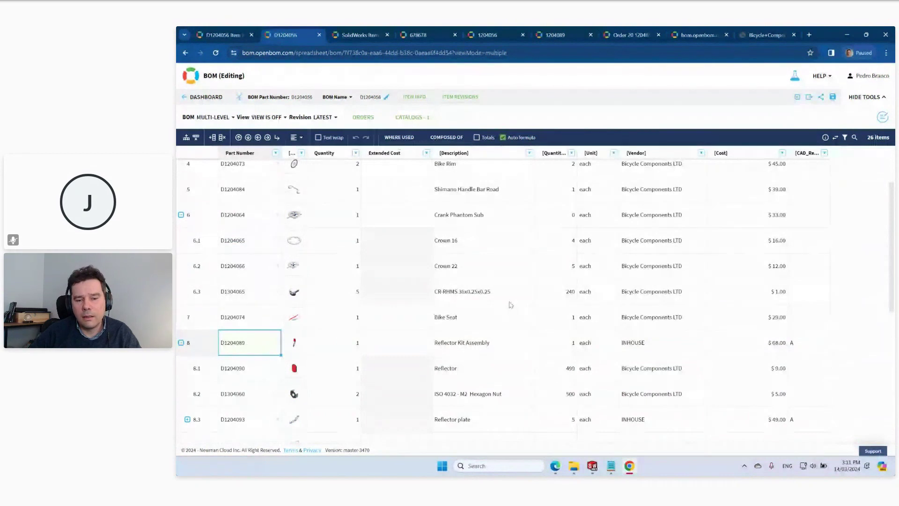
# Place the D1204056 BOM in its own window beside the item master catalog, and locate the catalog's Reflector item.
pyautogui.click(465, 370)
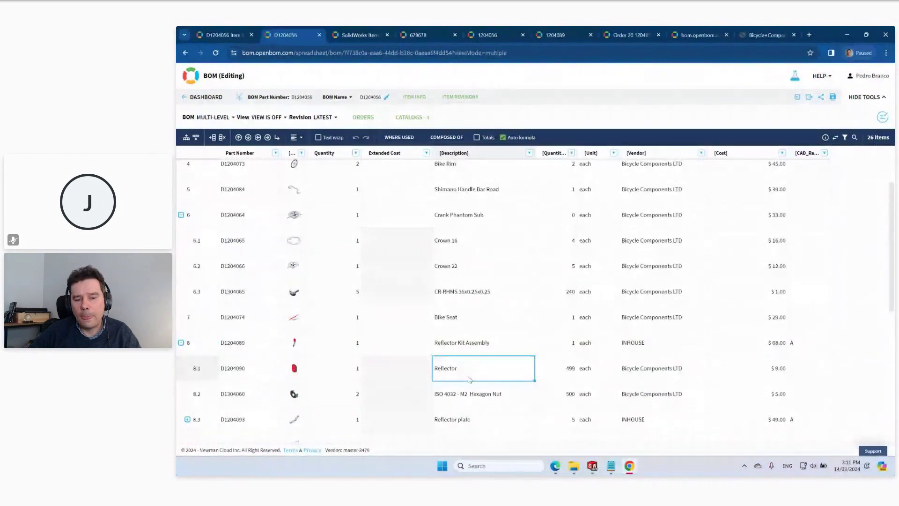
pyautogui.moveTo(286, 34); pyautogui.dragTo(856, 103)
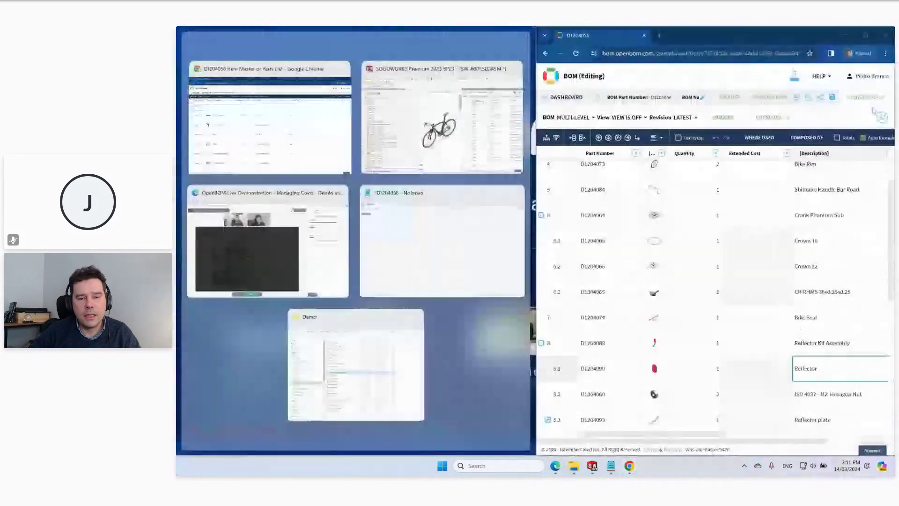
pyautogui.click(269, 119)
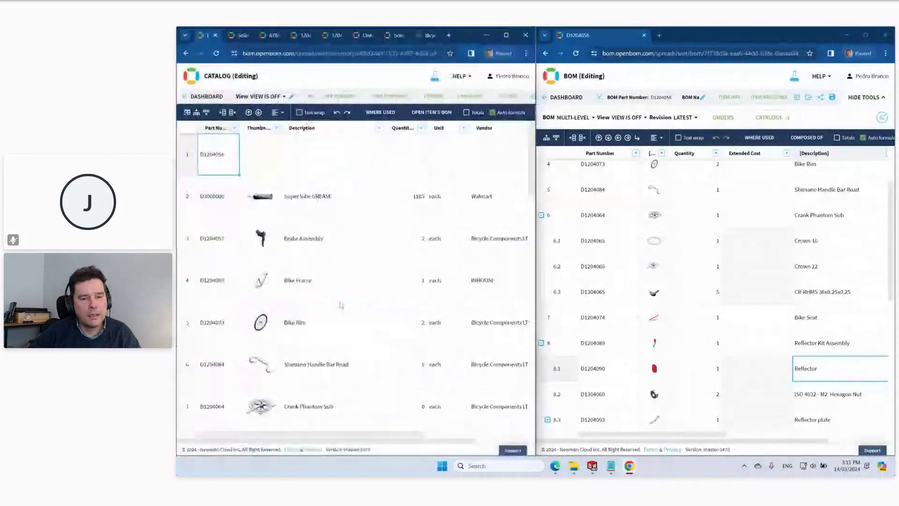
pyautogui.scroll(-5, 333, 307)
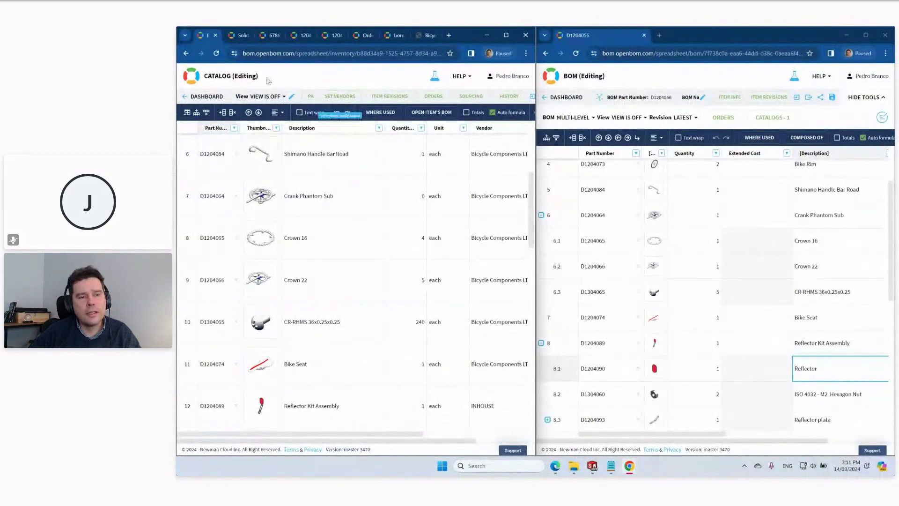
pyautogui.scroll(-1, 335, 291)
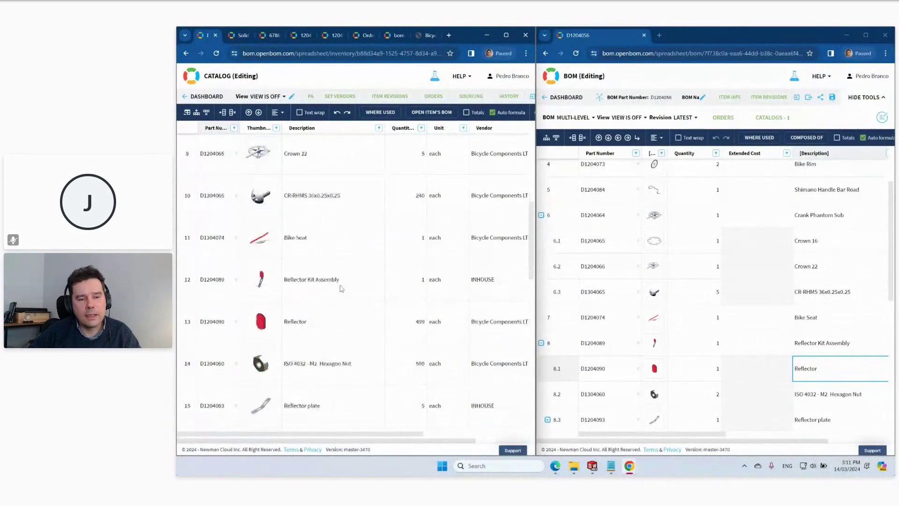
pyautogui.click(331, 325)
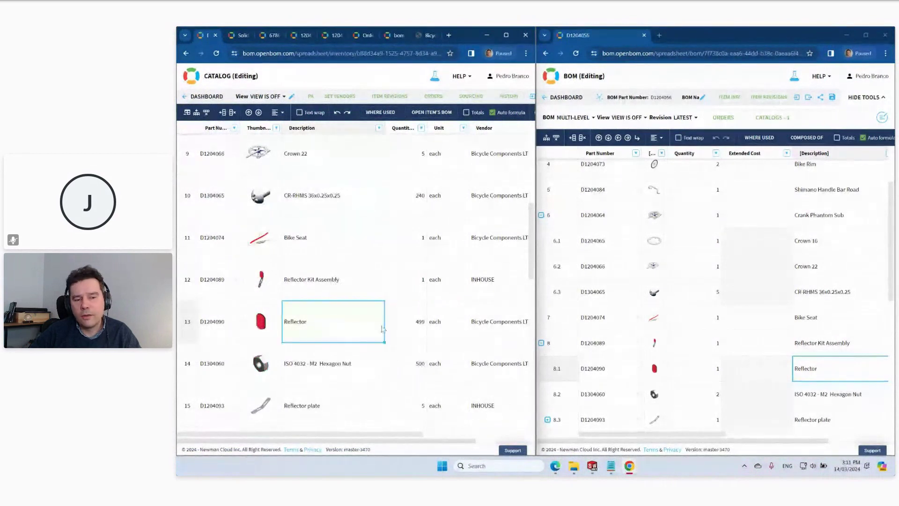
pyautogui.press('Up')
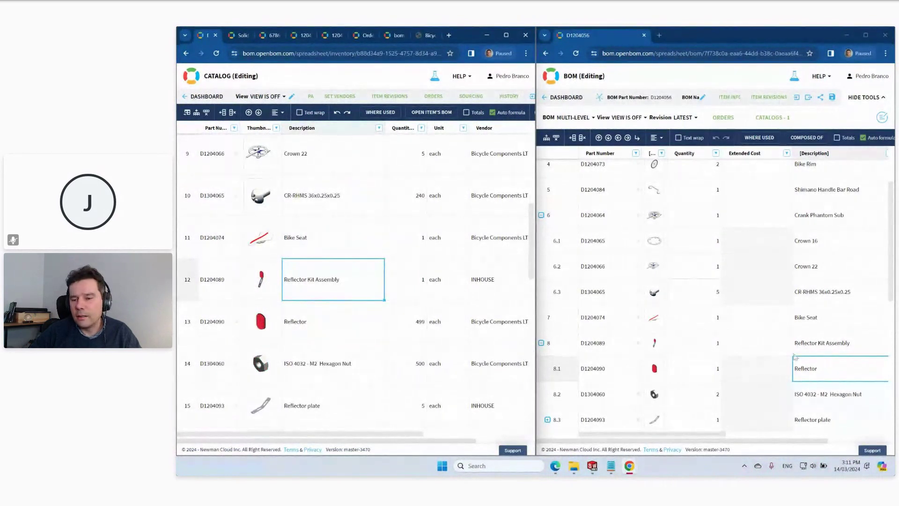
# Change the description of Reflector item D1204090 in the BOM to "Reflector red".
pyautogui.doubleClick(829, 368)
pyautogui.click(825, 370)
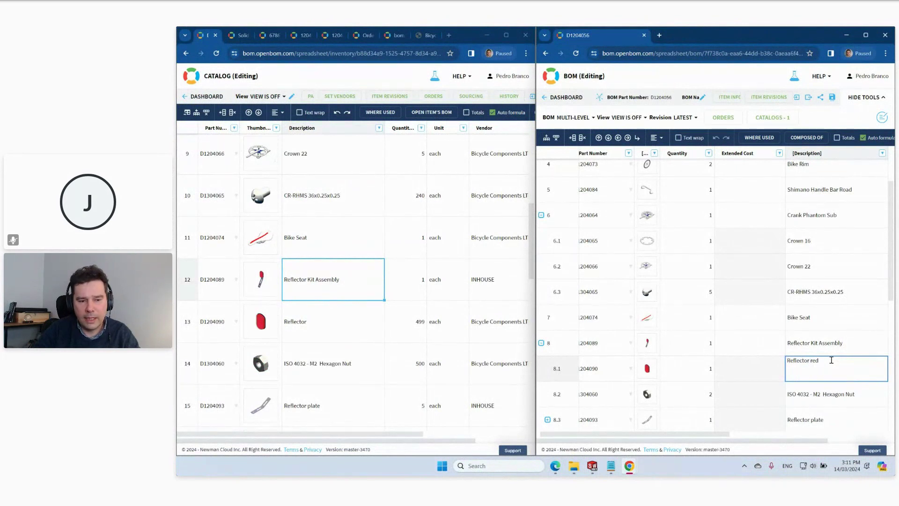
pyautogui.press('Return')
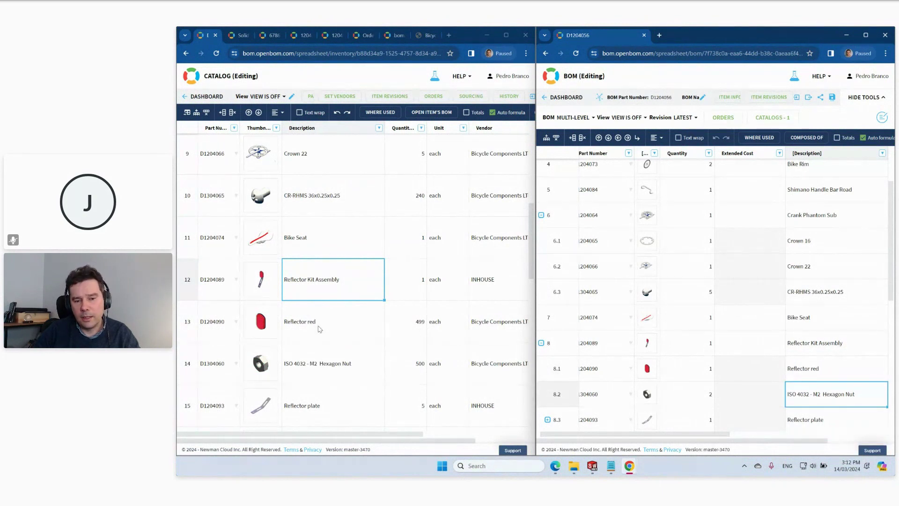
# Bring the Cost columns of the BOM and the item master catalog into view at the Reflector red rows.
pyautogui.moveTo(696, 440); pyautogui.dragTo(848, 447)
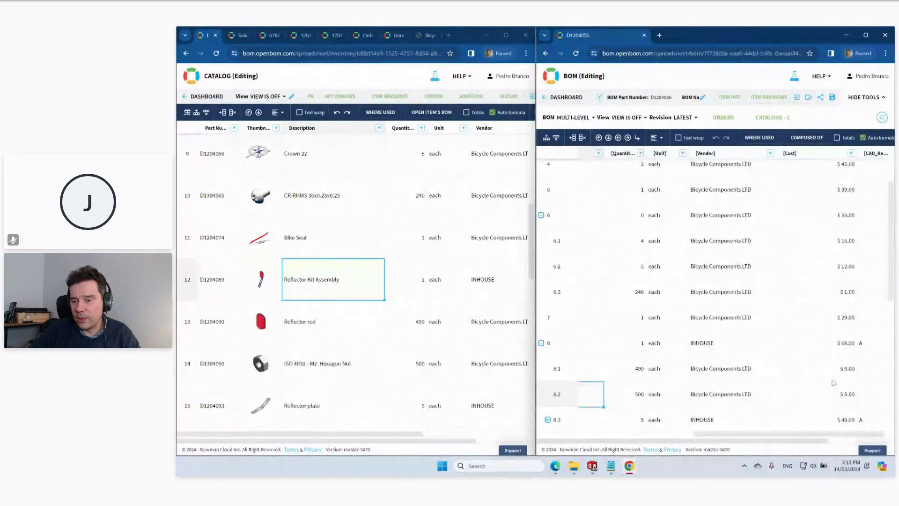
pyautogui.doubleClick(827, 371)
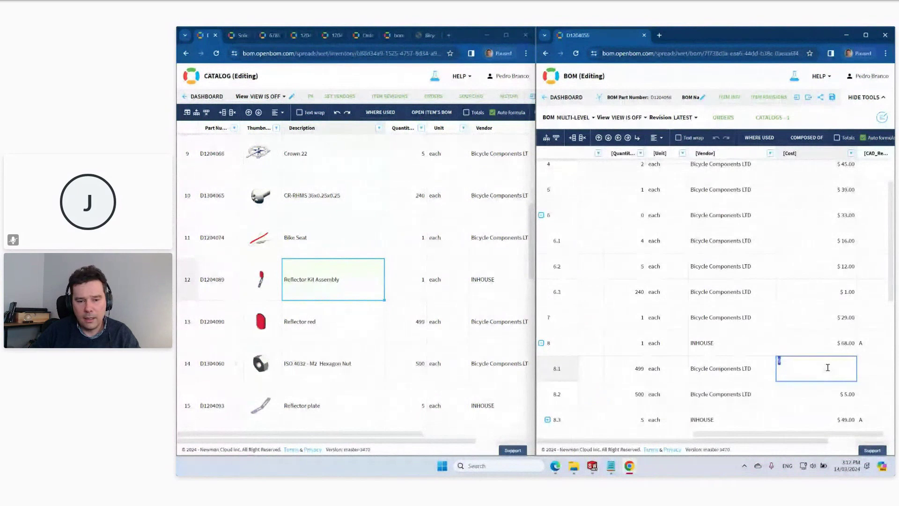
pyautogui.moveTo(373, 426); pyautogui.dragTo(393, 434)
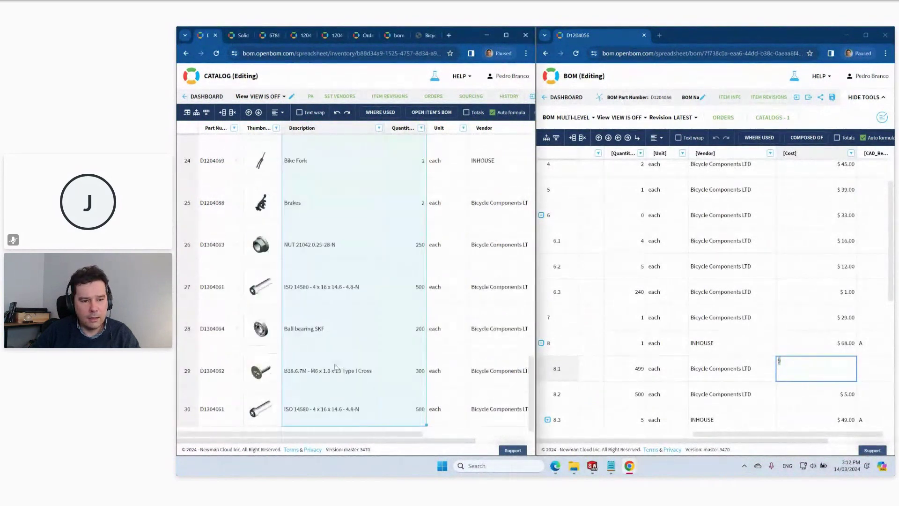
pyautogui.scroll(1, 336, 365)
pyautogui.click(336, 339)
pyautogui.scroll(3, 336, 368)
pyautogui.scroll(-3, 335, 371)
pyautogui.scroll(10, 335, 371)
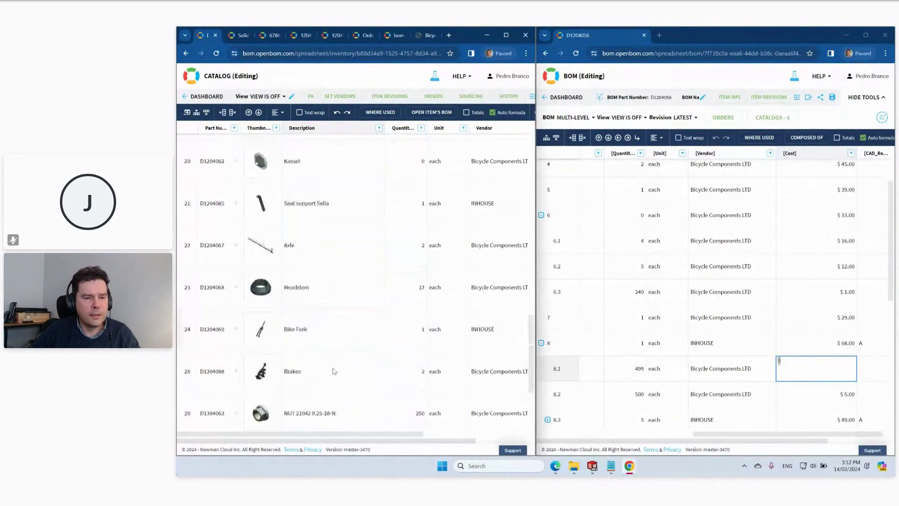
pyautogui.scroll(3, 331, 368)
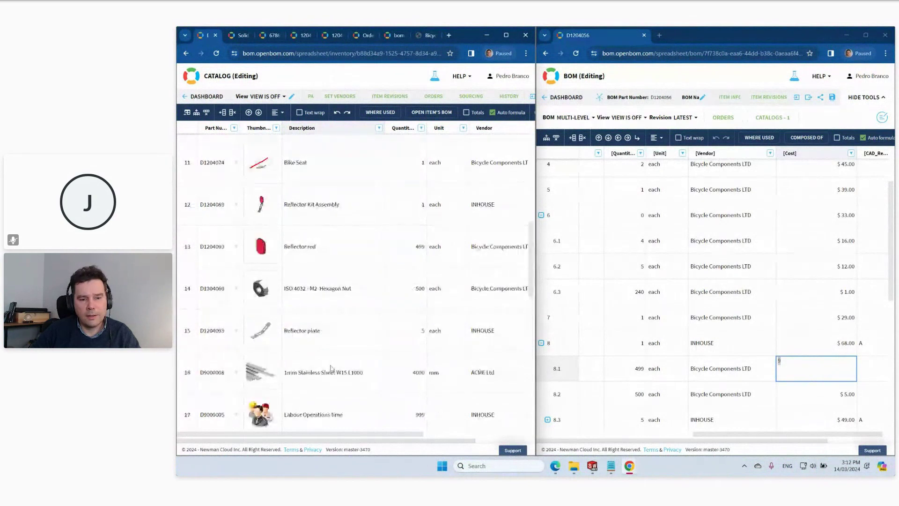
pyautogui.moveTo(365, 436)
pyautogui.mouseDown()
pyautogui.moveTo(475, 439)
pyautogui.moveTo(369, 439)
pyautogui.mouseUp()
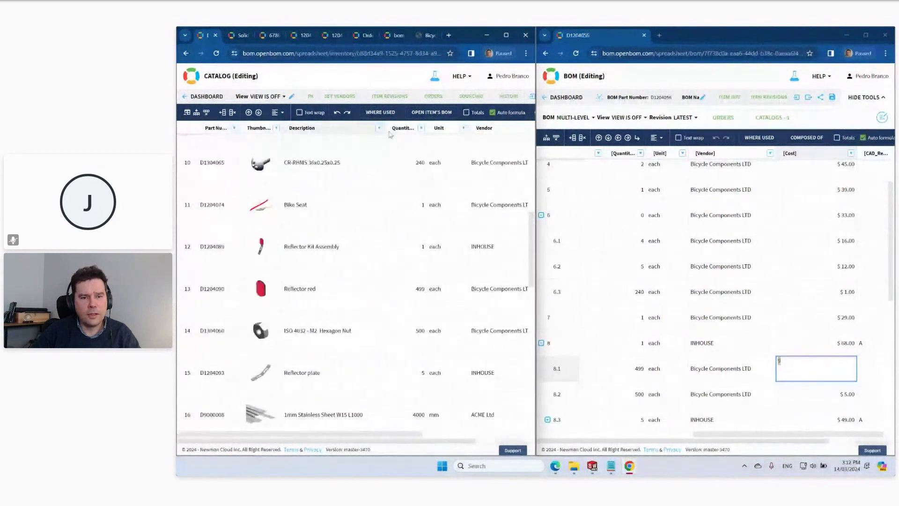
pyautogui.click(379, 128)
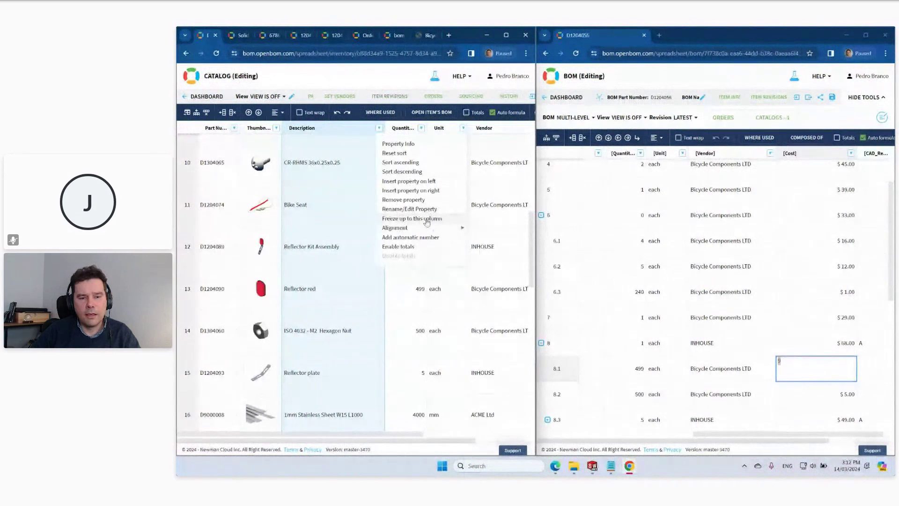
pyautogui.click(418, 265)
pyautogui.moveTo(360, 437); pyautogui.dragTo(459, 425)
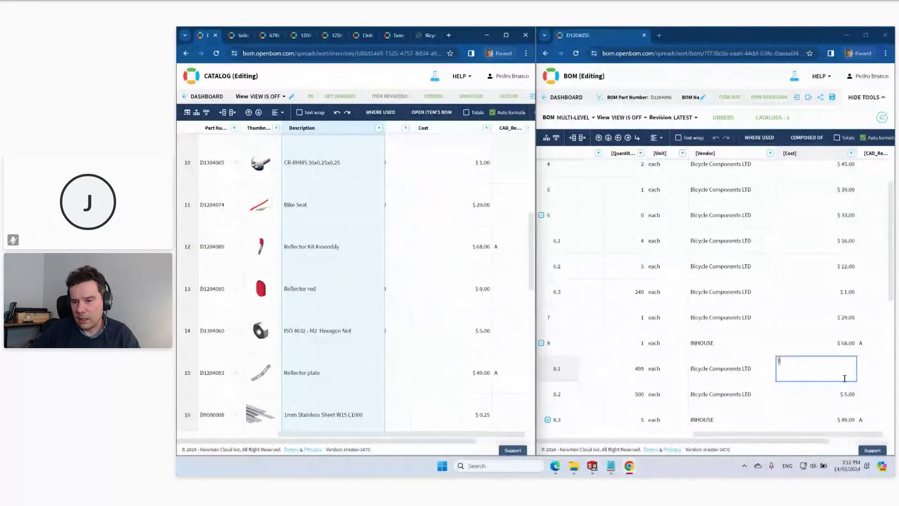
# Set the cost of the Reflector red item in the BOM to 10.
pyautogui.write('10')
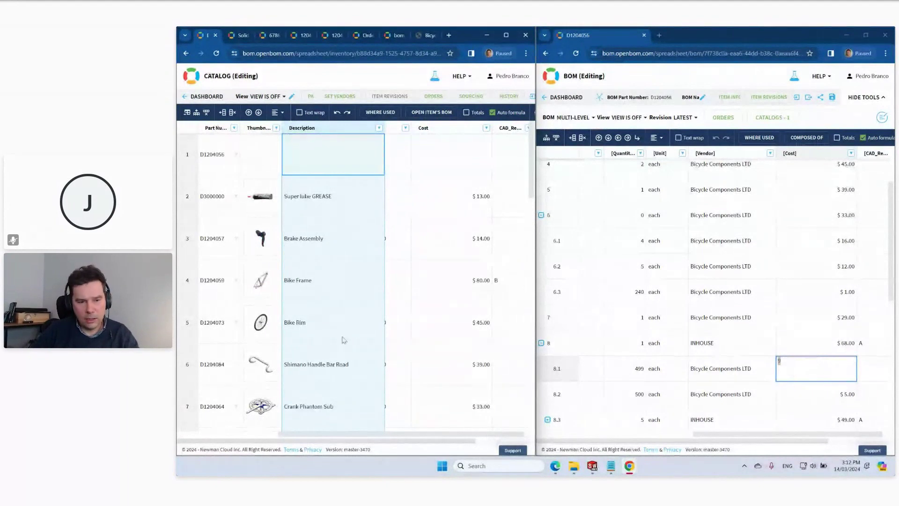
pyautogui.click(334, 330)
pyautogui.scroll(-7, 334, 330)
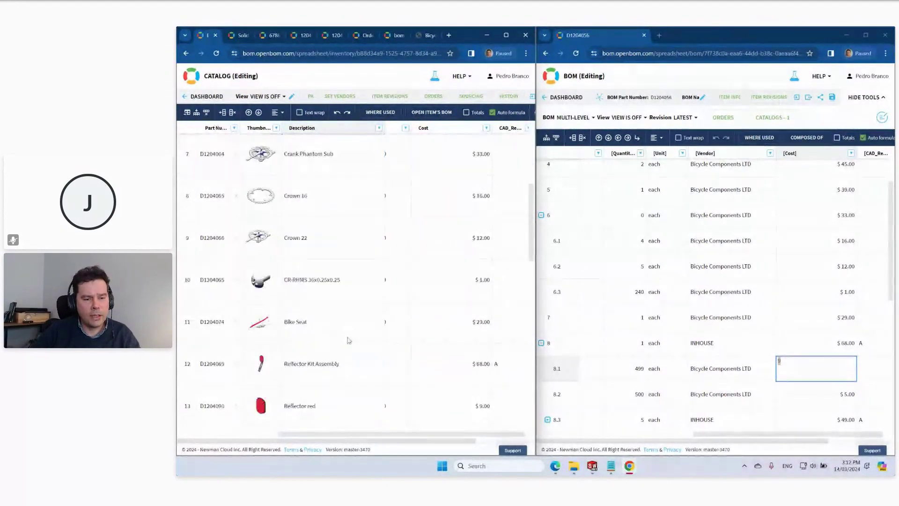
pyautogui.click(464, 326)
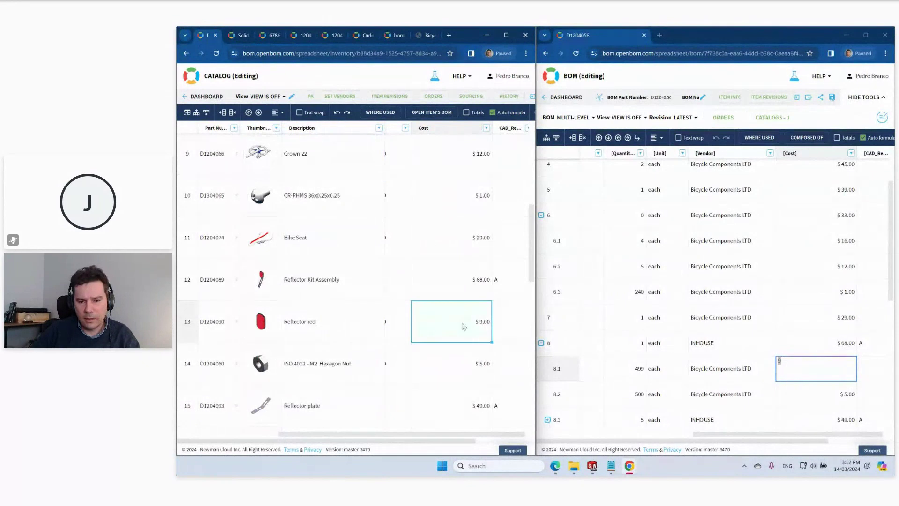
pyautogui.click(800, 365)
pyautogui.press('Return')
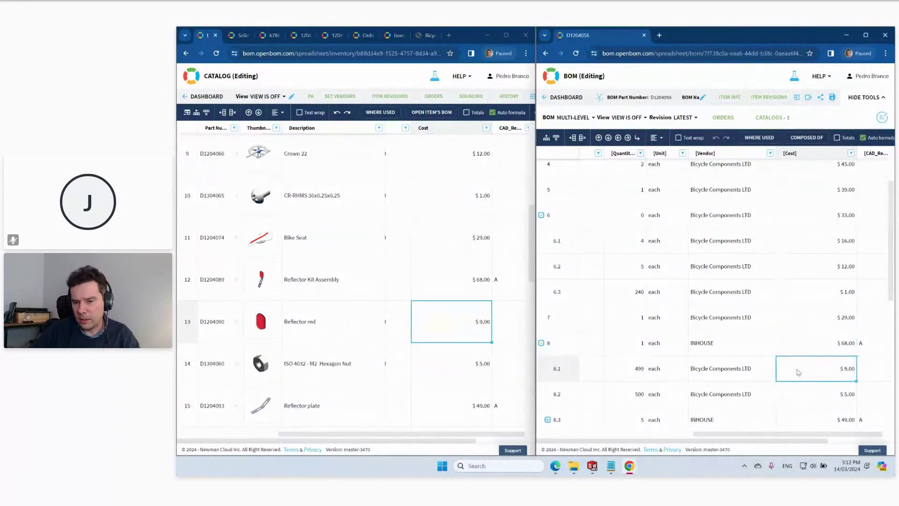
pyautogui.doubleClick(801, 366)
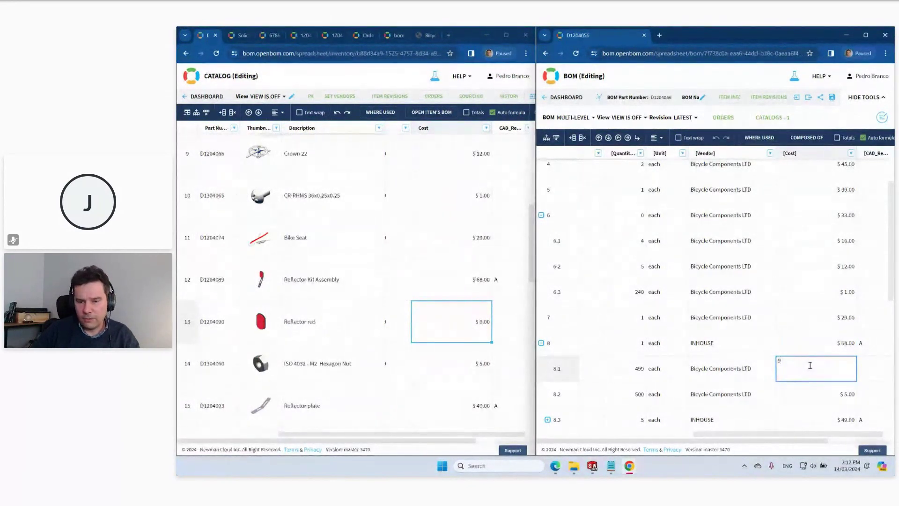
pyautogui.press('BackSpace')
pyautogui.write('10')
pyautogui.press('Return')
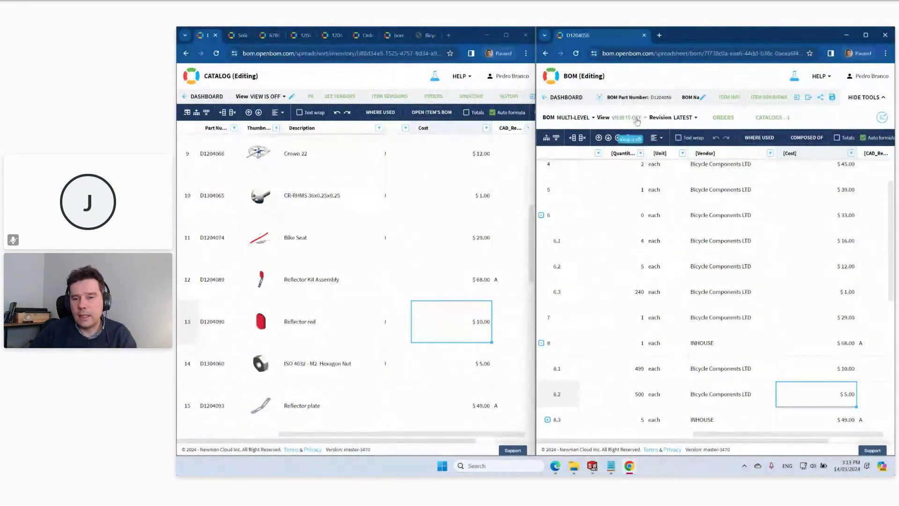
# Look at the D1204056 BOM's revision options, and maximize the item master catalog window.
pyautogui.click(689, 117)
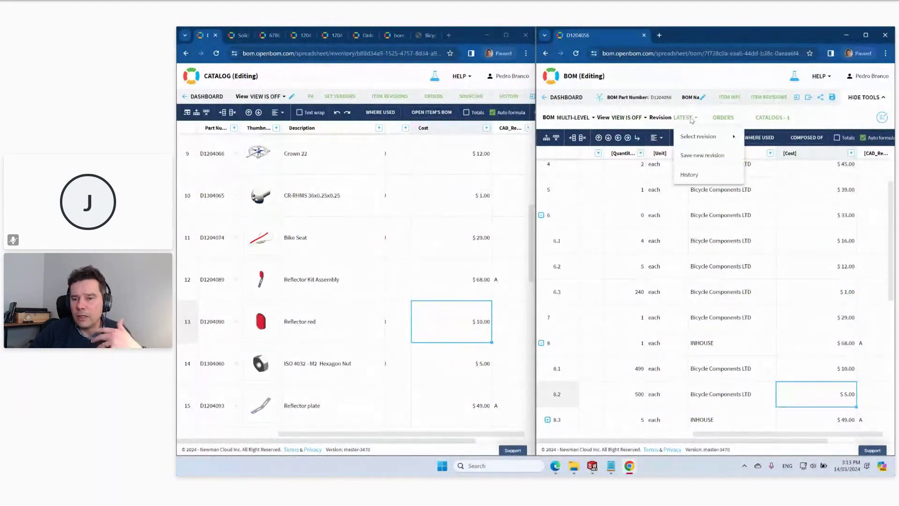
pyautogui.moveTo(697, 135)
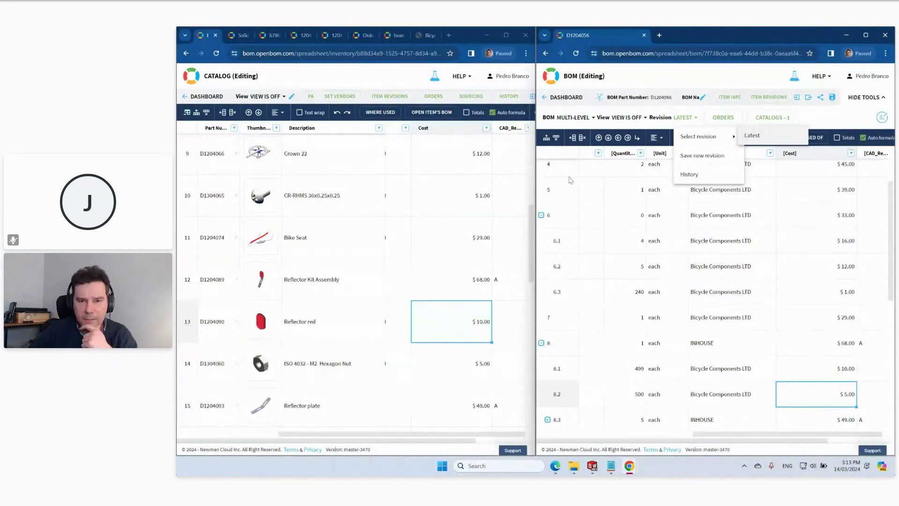
pyautogui.click(506, 36)
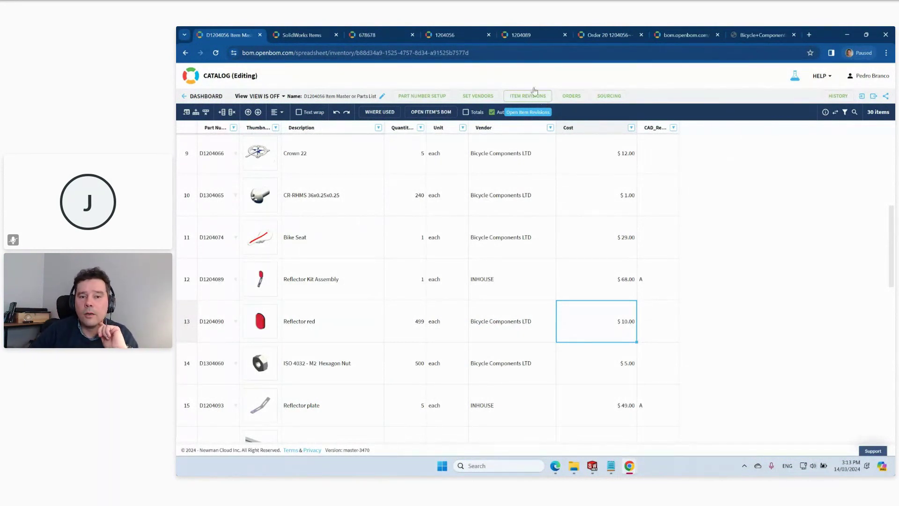
# Switch to the 1204089 BOM, select the hexagon nut's cost, and open the assembly's item info.
pyautogui.click(542, 39)
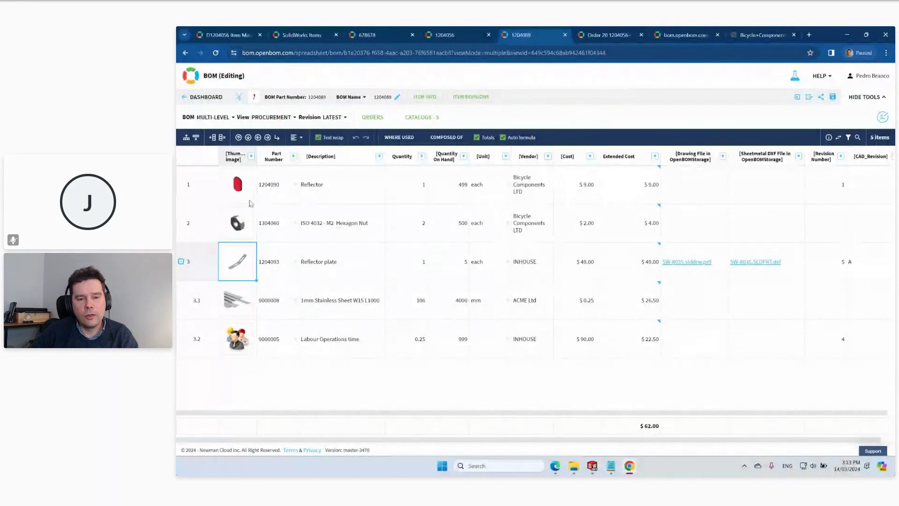
pyautogui.moveTo(237, 224)
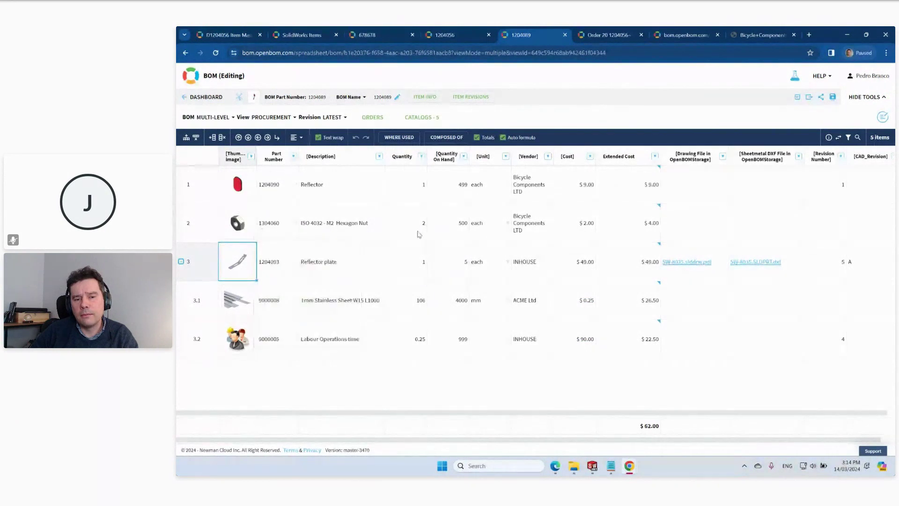
pyautogui.click(577, 228)
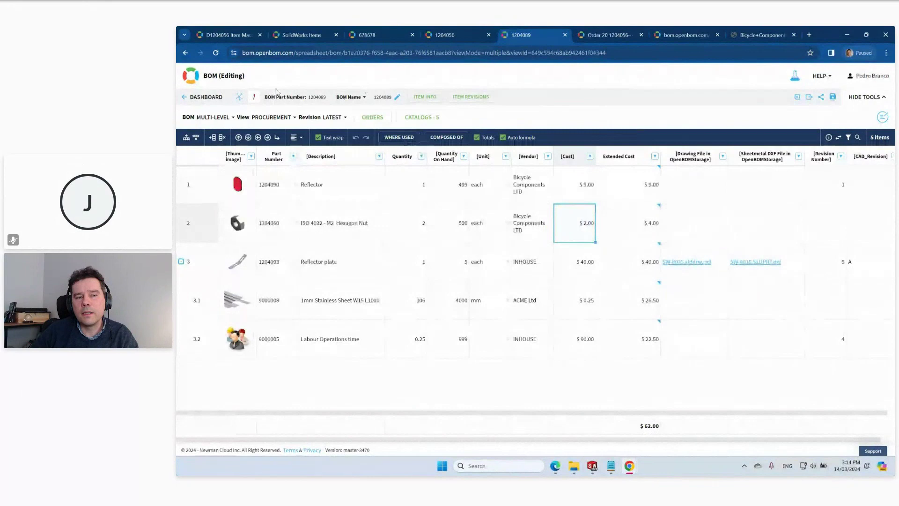
pyautogui.click(425, 96)
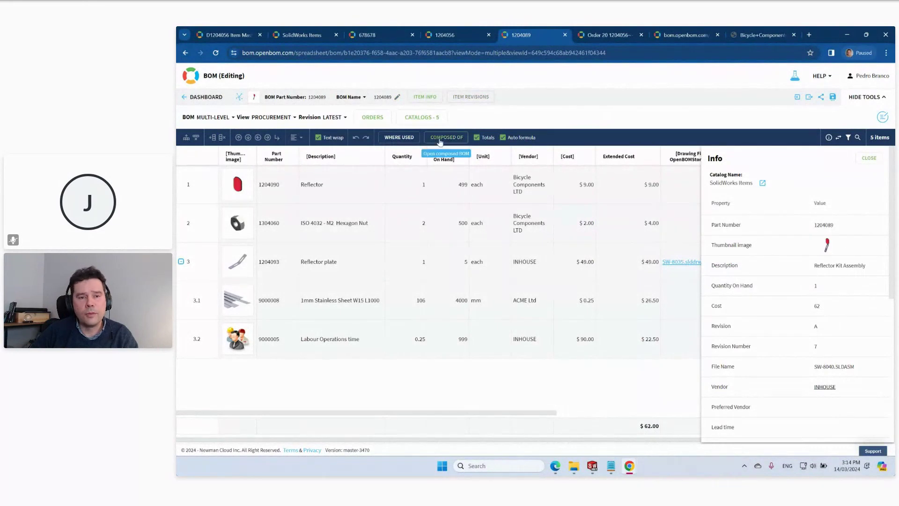
# Dismiss the assembly's info and set the cost of the ISO 4032 - M2 Hexagon Nut to 3.
pyautogui.click(570, 232)
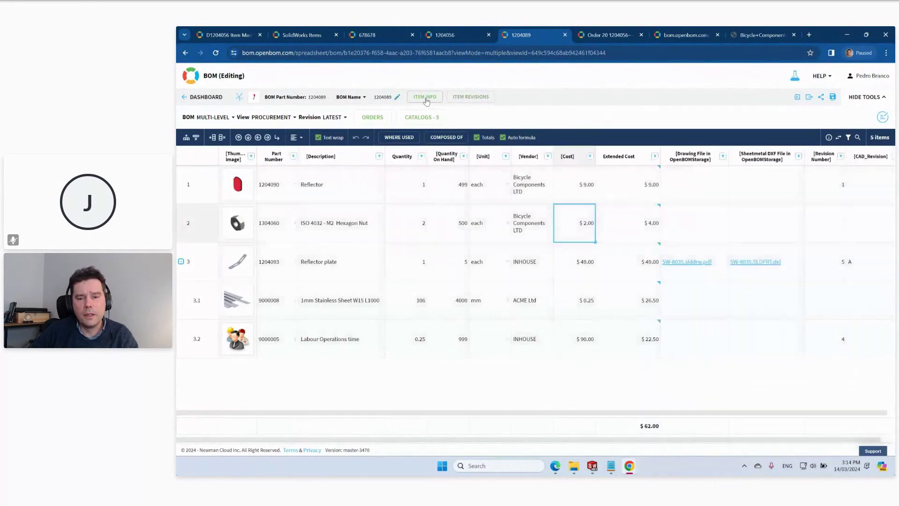
pyautogui.doubleClick(575, 224)
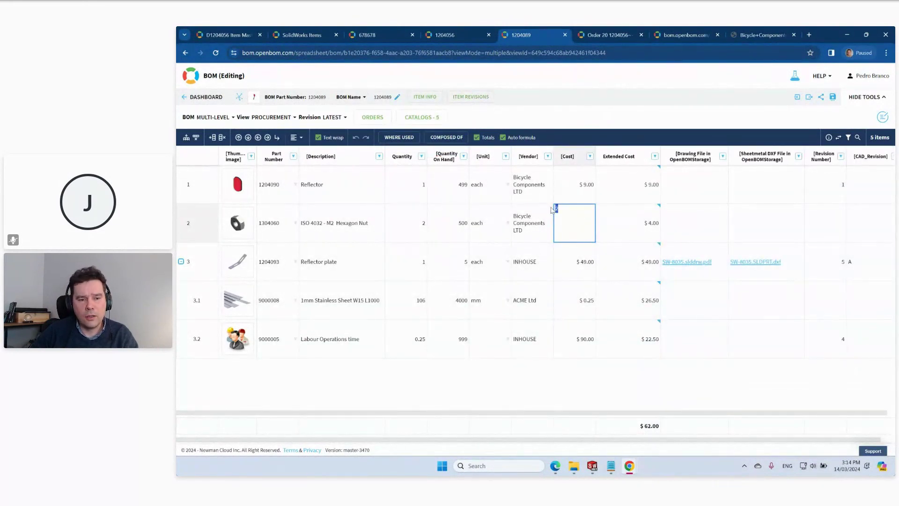
pyautogui.write('3')
pyautogui.press('Return')
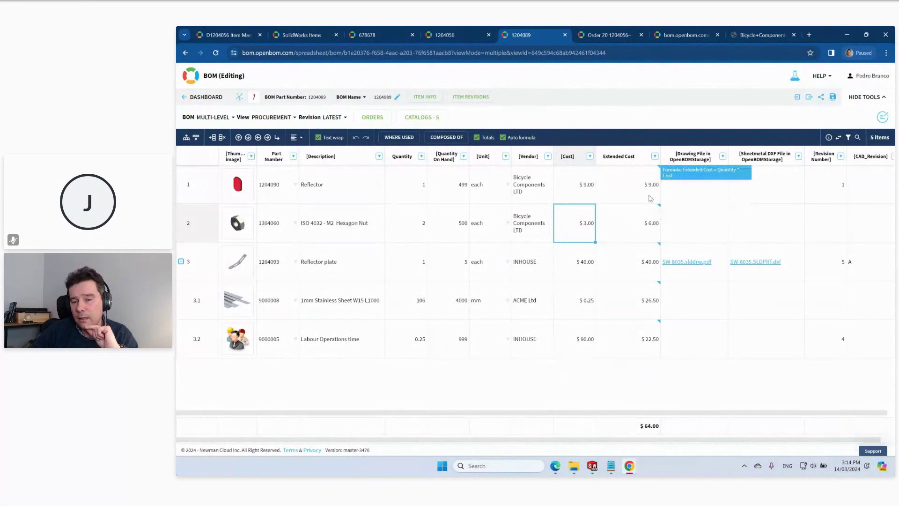
# Select the hexagon nut's extended cost, check the assembly's rolled-up cost in its item info, and close the info.
pyautogui.press('Left')
pyautogui.press('Left')
pyautogui.press('Left')
pyautogui.press('Left')
pyautogui.click(637, 233)
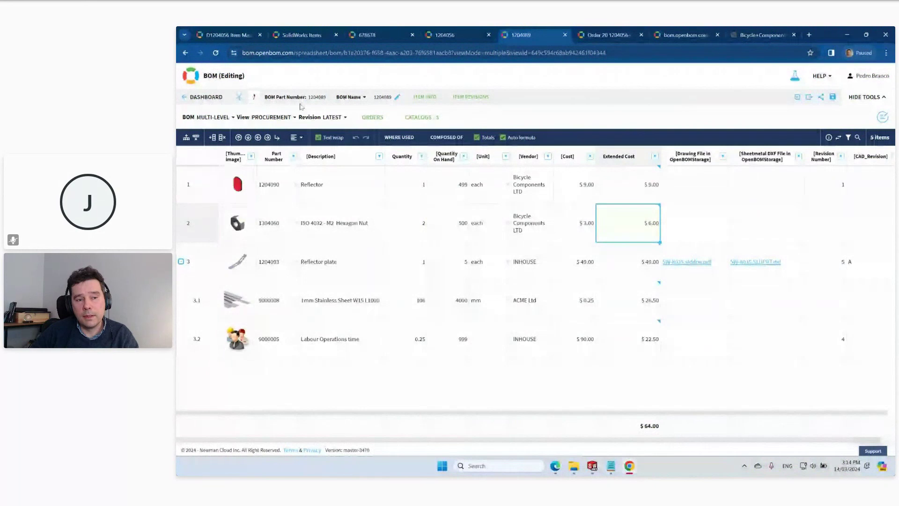
pyautogui.click(426, 99)
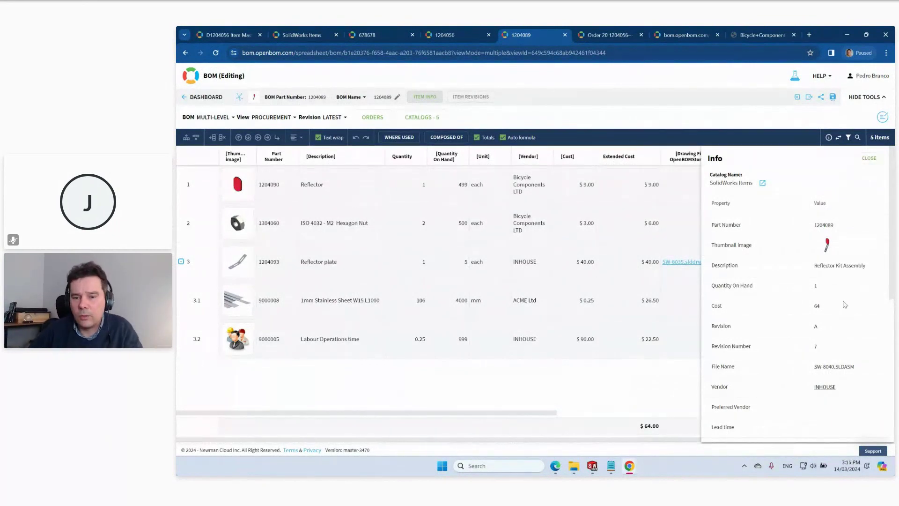
pyautogui.click(869, 158)
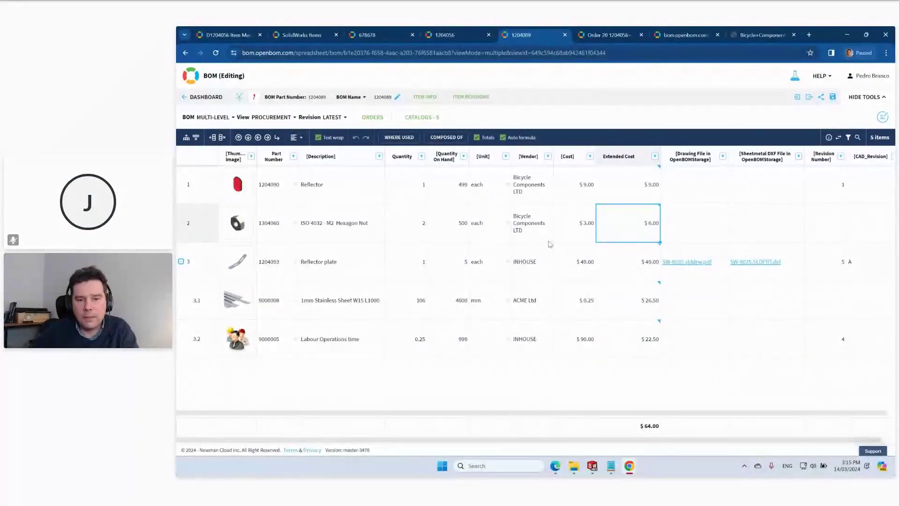
# Examine all item information properties of the Reflector, including quantity on hand, cost, price and inventory costs, and close them.
pyautogui.click(285, 198)
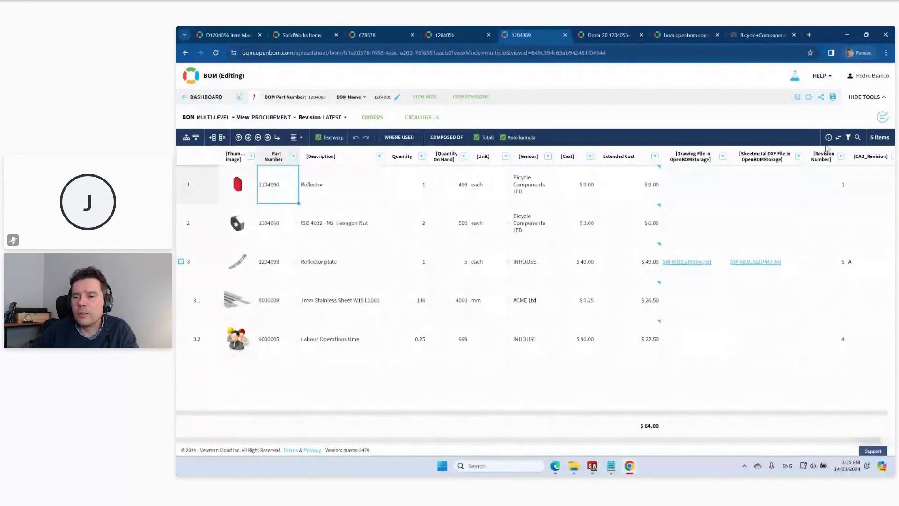
pyautogui.click(829, 137)
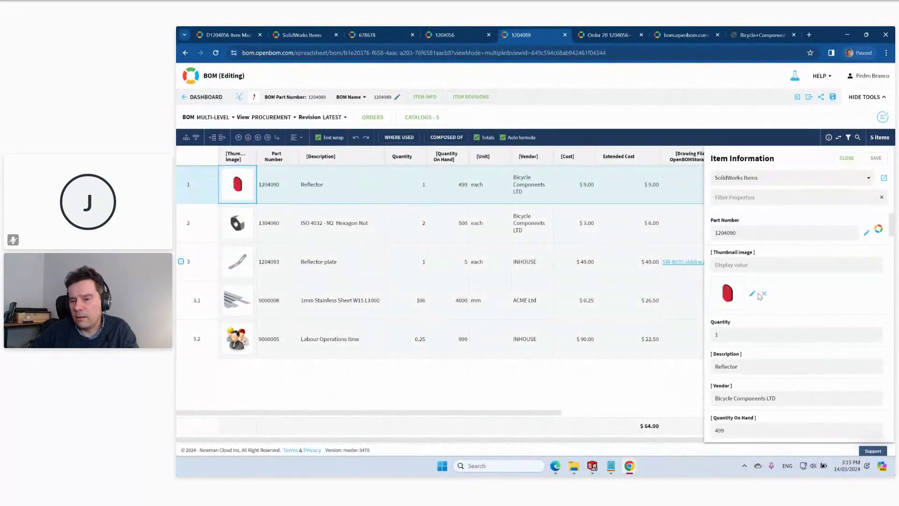
pyautogui.scroll(-2, 759, 296)
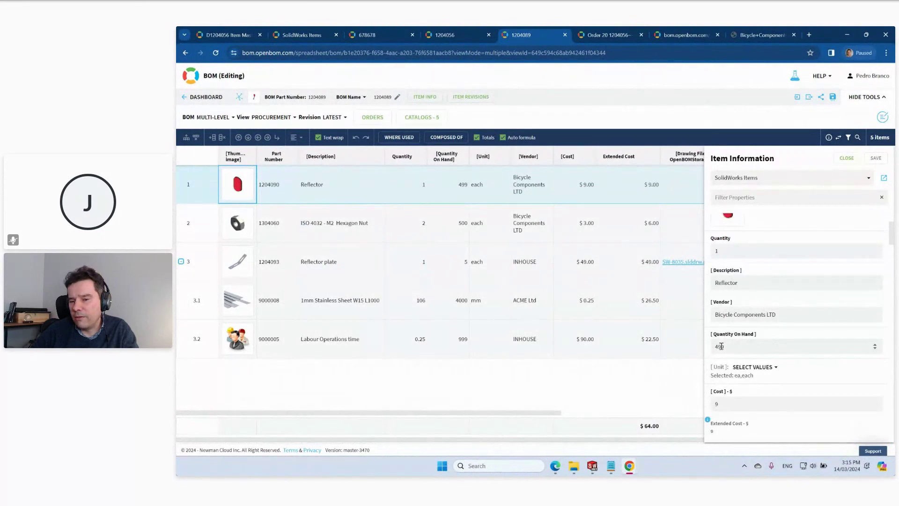
pyautogui.scroll(-2, 739, 342)
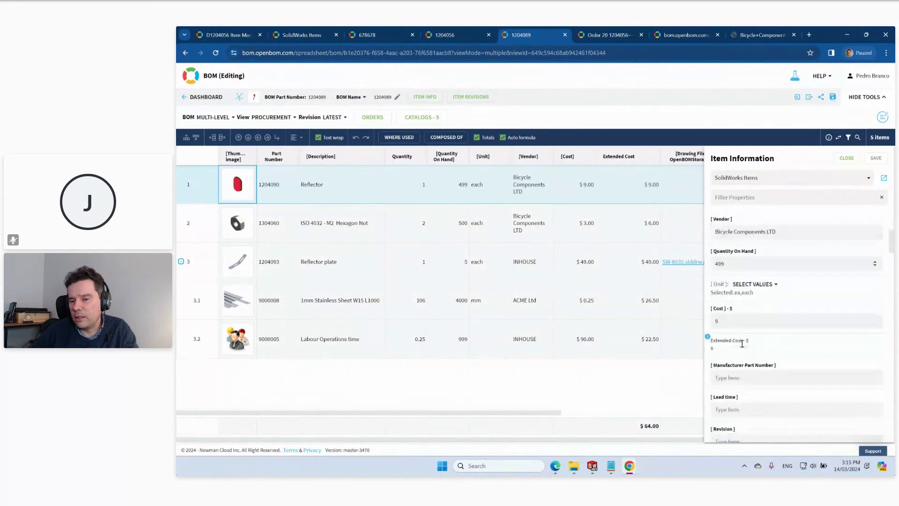
pyautogui.scroll(-6, 773, 335)
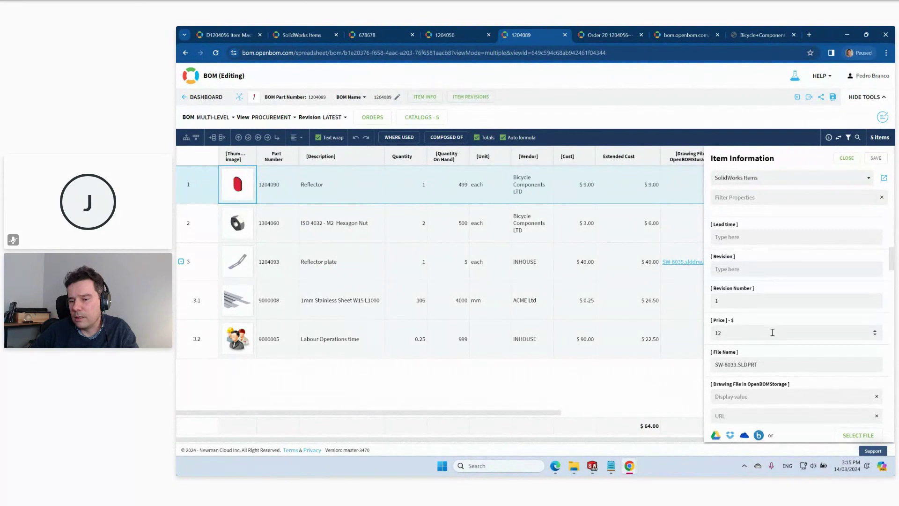
pyautogui.scroll(-6, 772, 333)
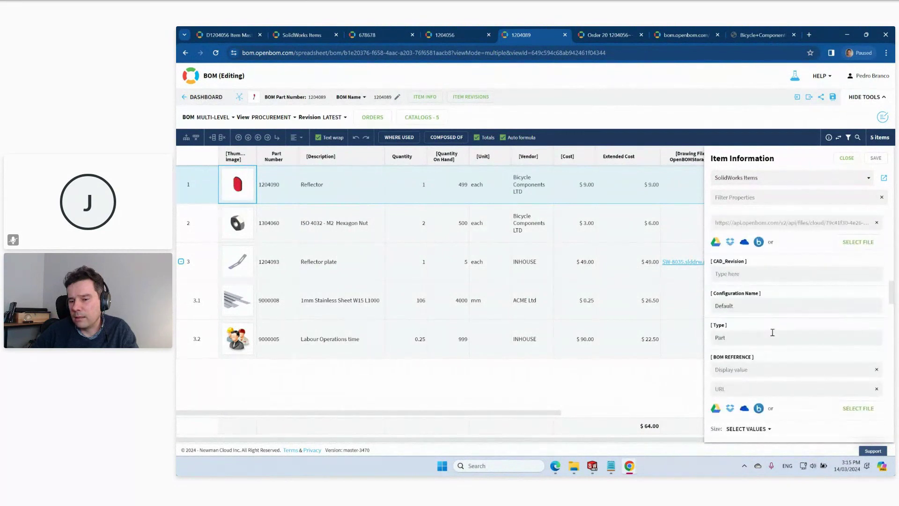
pyautogui.scroll(-6, 772, 332)
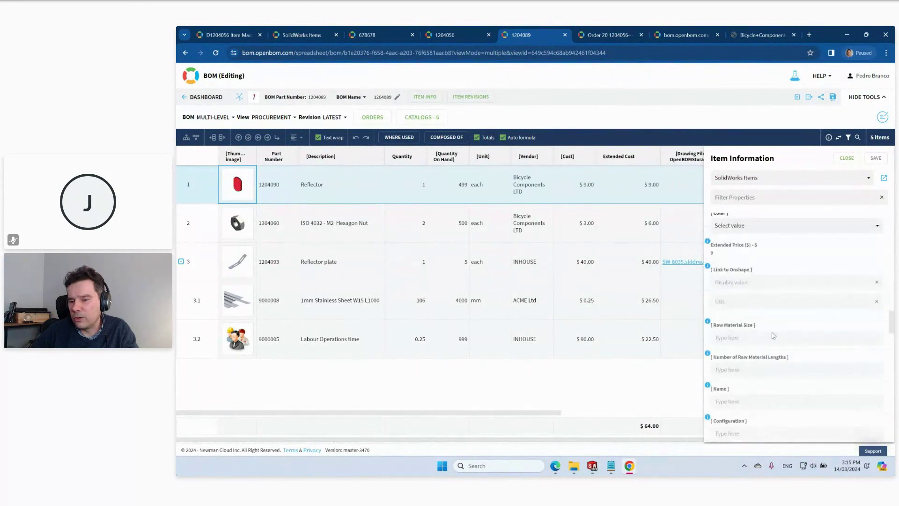
pyautogui.scroll(-6, 773, 335)
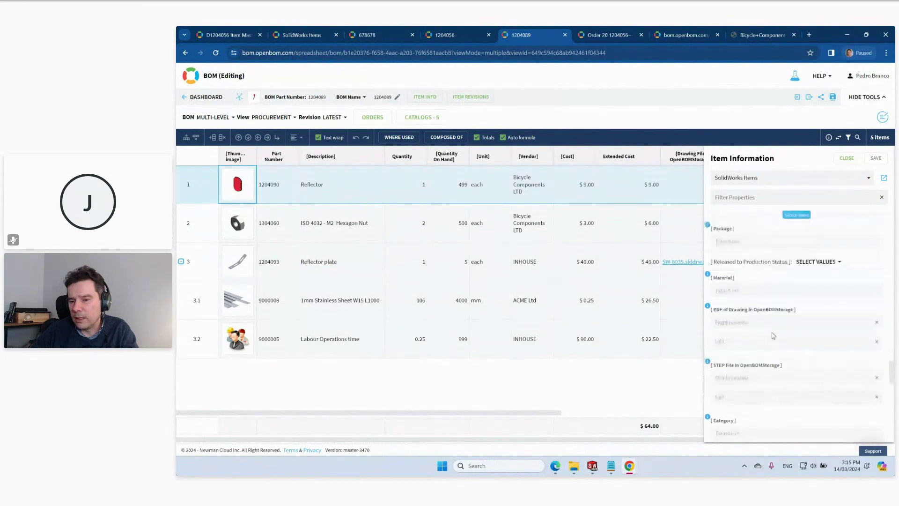
pyautogui.scroll(-6, 772, 335)
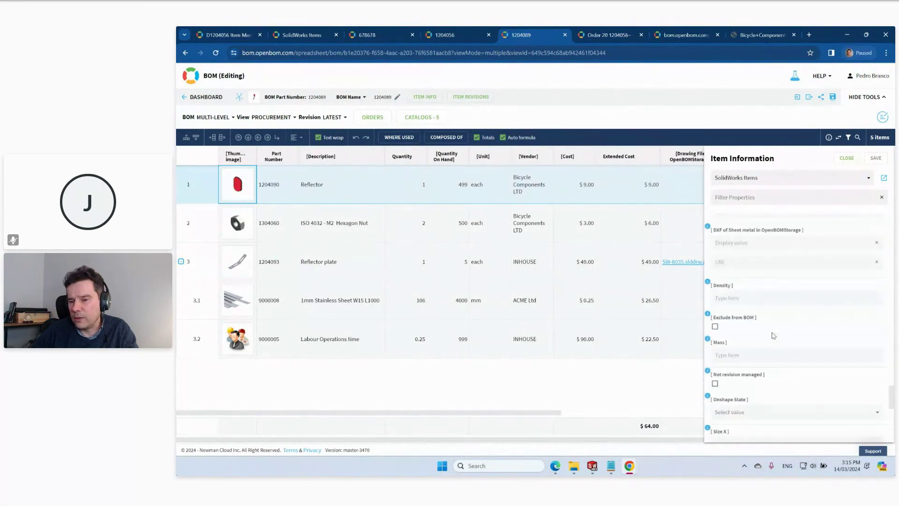
pyautogui.scroll(-3, 773, 335)
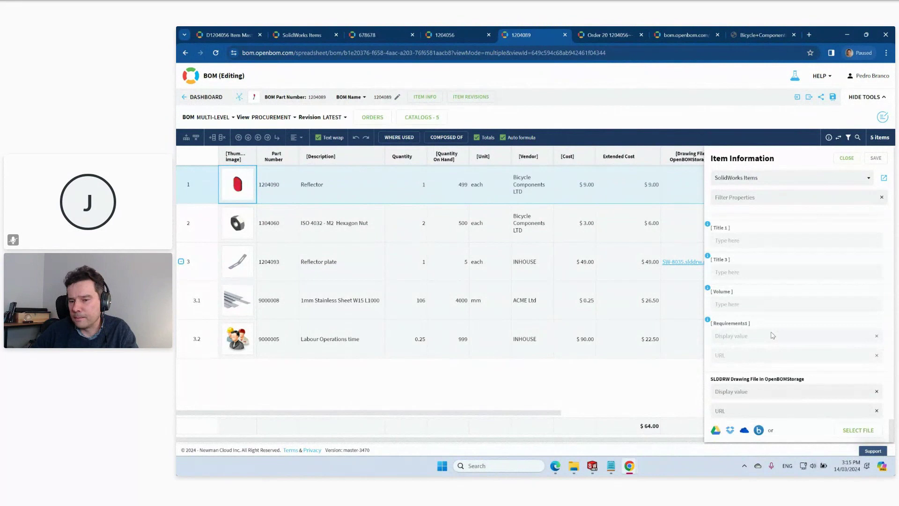
pyautogui.scroll(5, 775, 282)
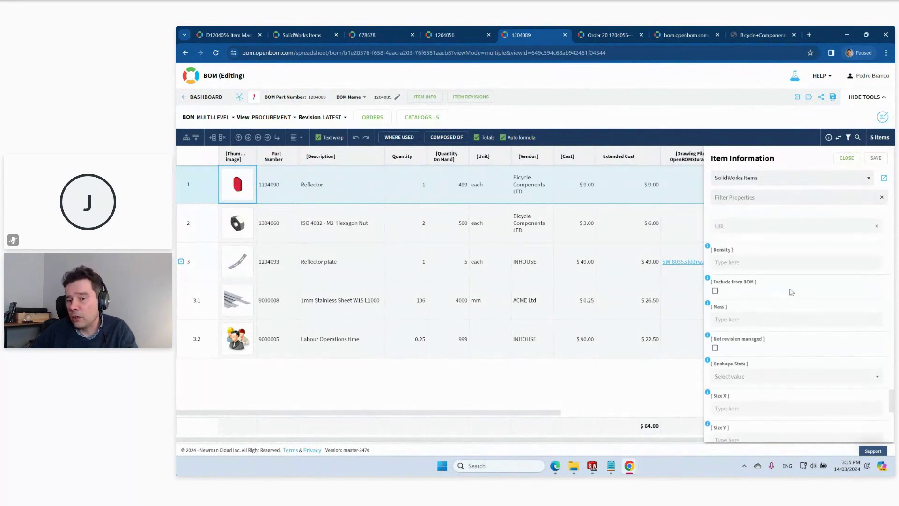
pyautogui.scroll(4, 791, 292)
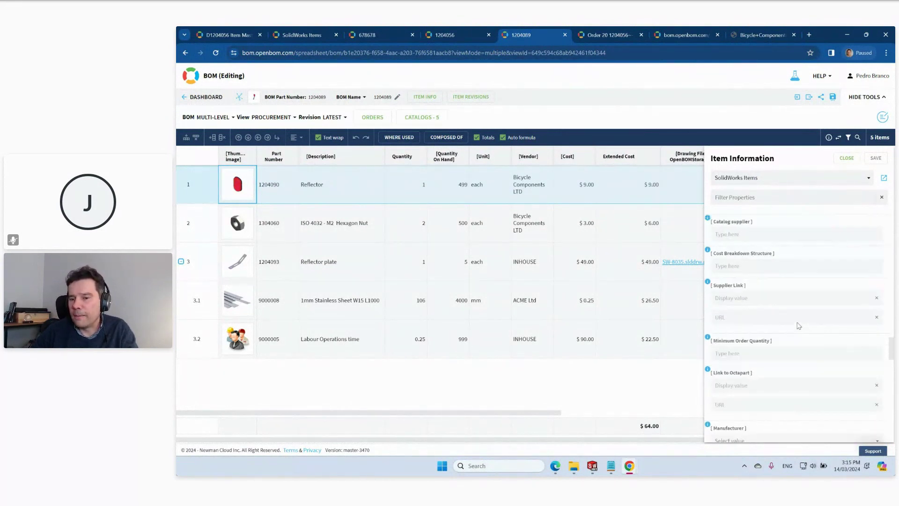
pyautogui.scroll(5, 798, 325)
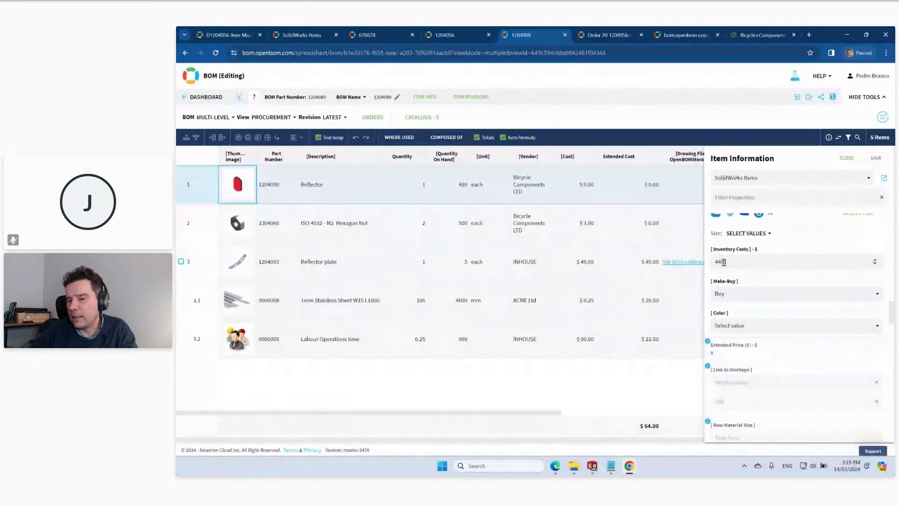
pyautogui.scroll(1, 725, 281)
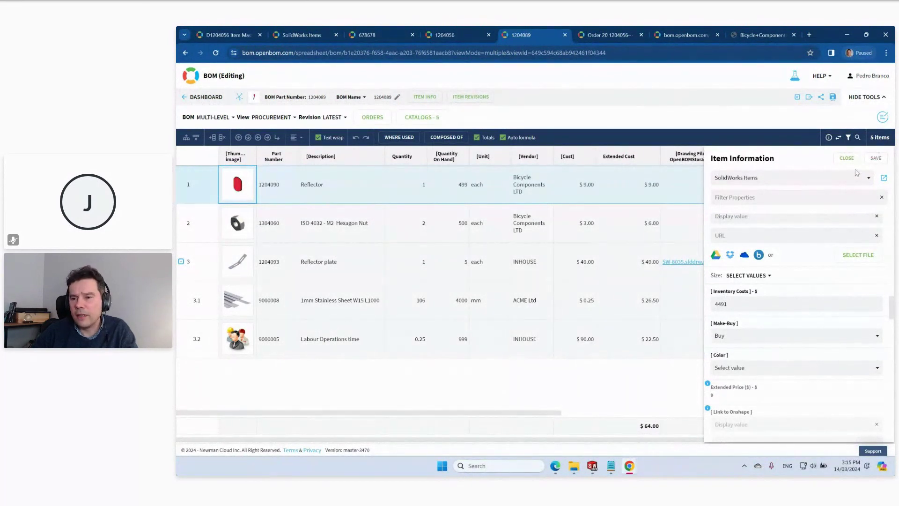
pyautogui.click(847, 158)
pyautogui.moveTo(659, 238)
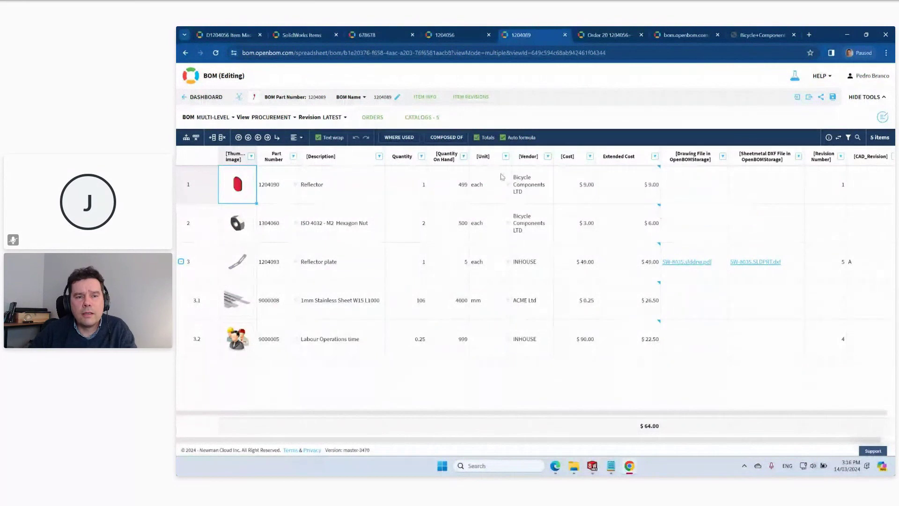
# Look at the 1204056 BOM and switch to the 678678 BOM.
pyautogui.click(456, 35)
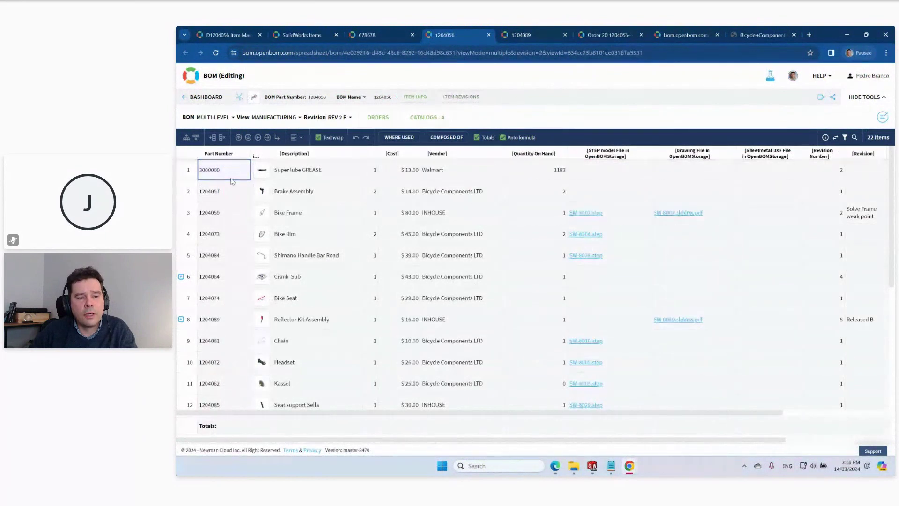
pyautogui.click(382, 36)
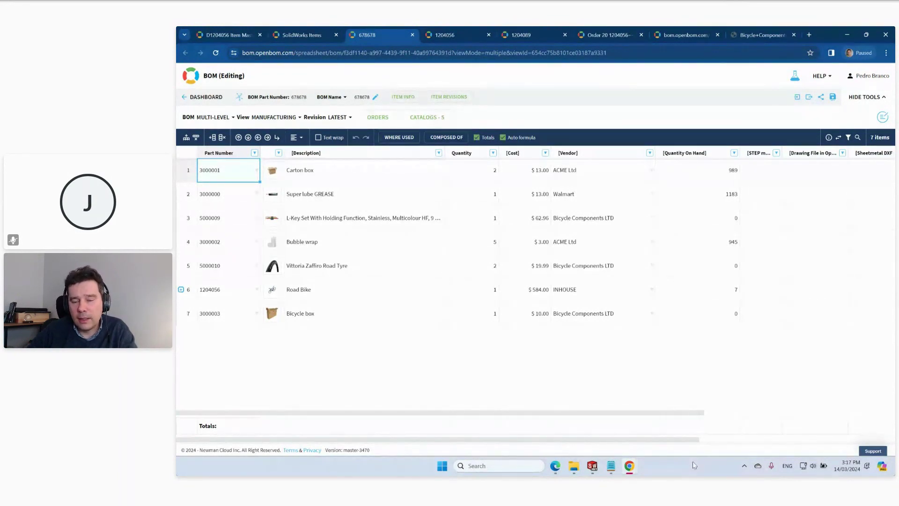
# Switch to SOLIDWORKS, review the OpenBOM export settings for the bicycle assembly without updating the BOM, and bring the BOM's file columns into view.
pyautogui.click(593, 471)
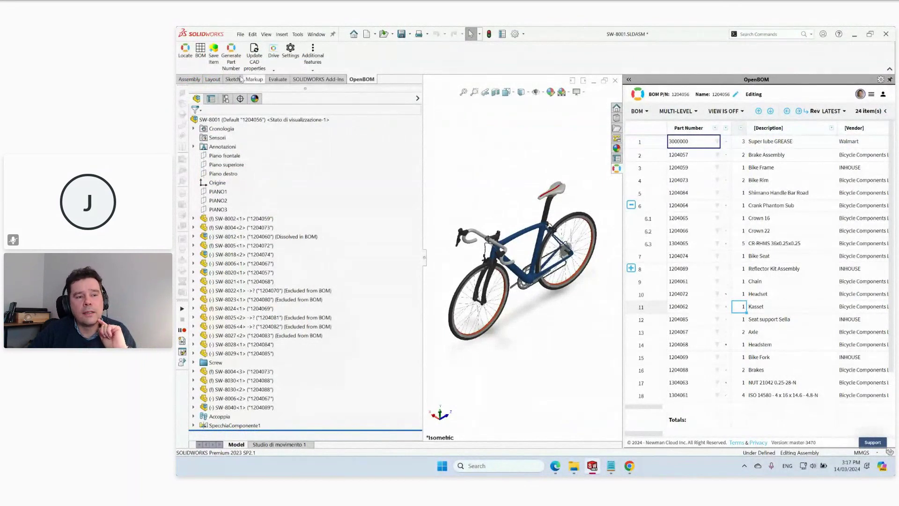
pyautogui.click(201, 54)
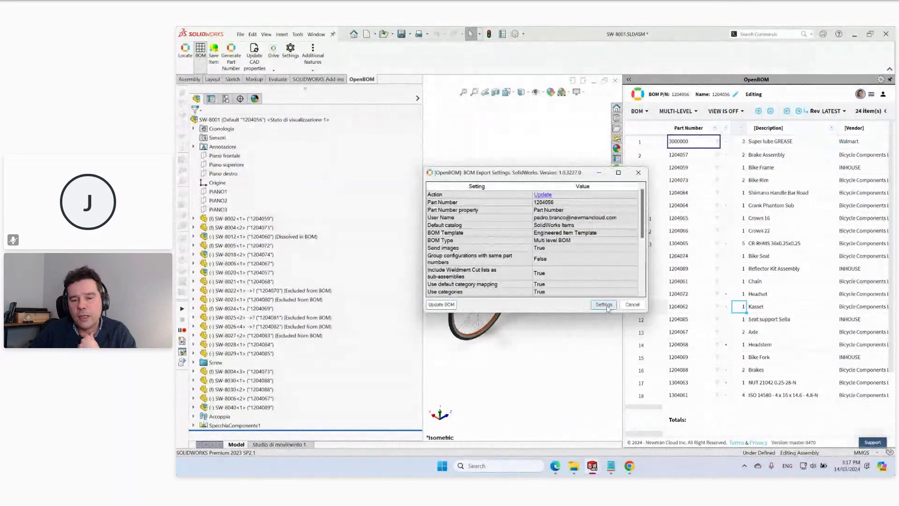
pyautogui.click(604, 305)
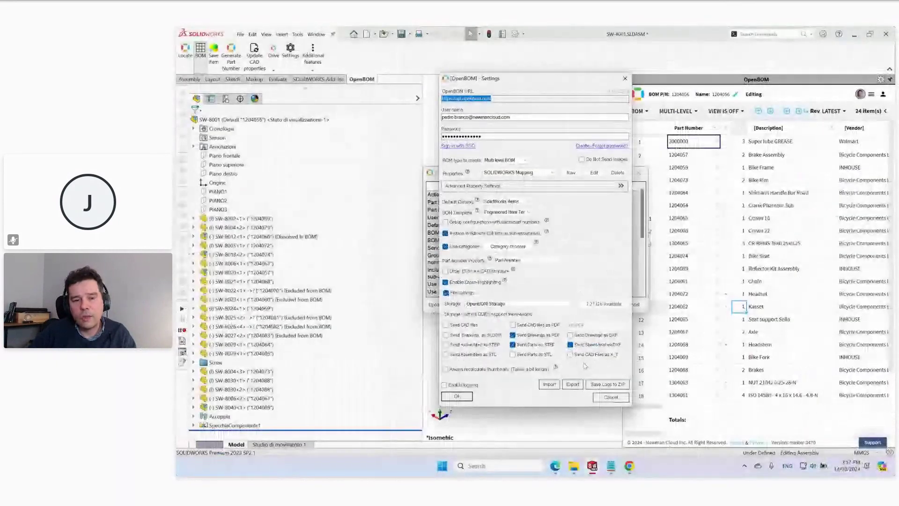
pyautogui.press('Return')
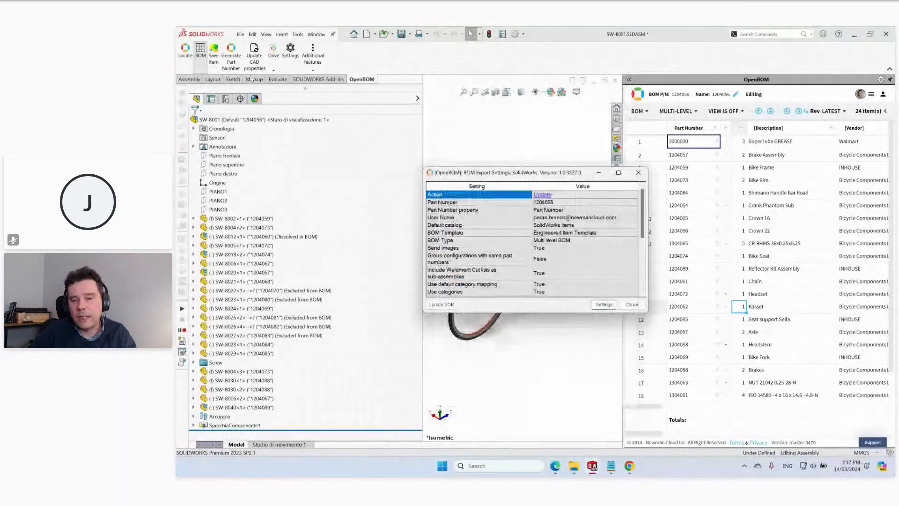
pyautogui.click(632, 305)
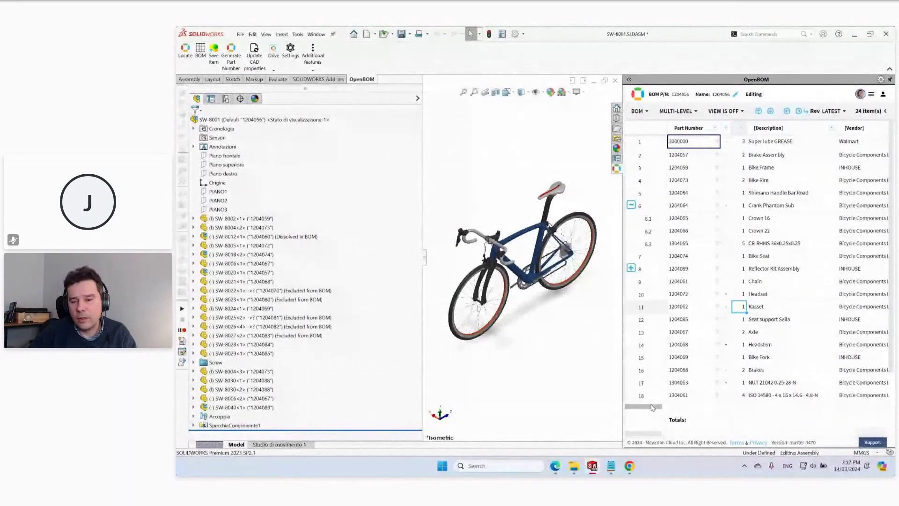
pyautogui.moveTo(652, 407); pyautogui.dragTo(759, 415)
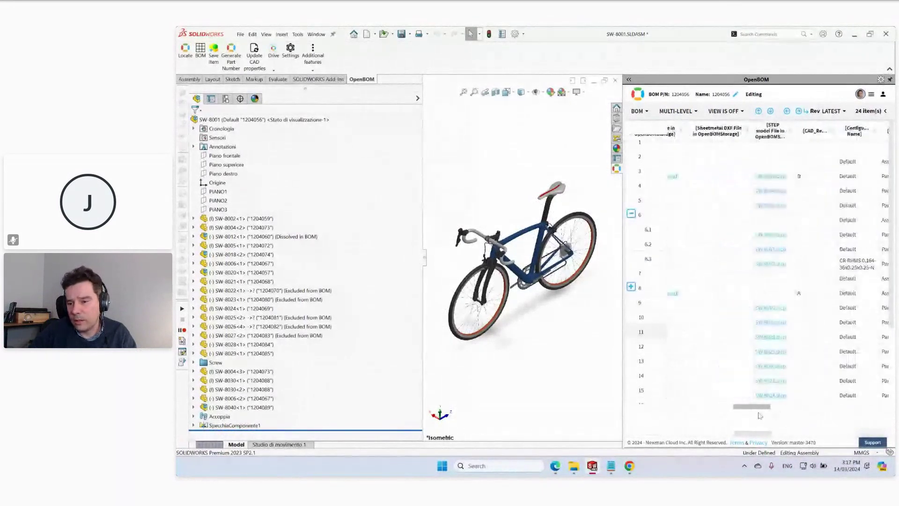
# Return to the 1204056 BOM in the browser, view the Bike Frame's PDF drawing, and close it.
pyautogui.hotkey('alt', 'Tab')
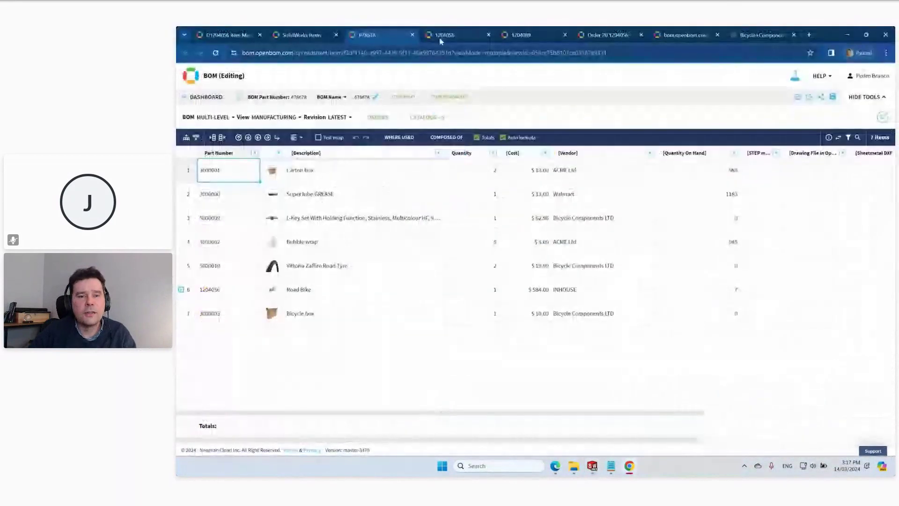
pyautogui.click(440, 35)
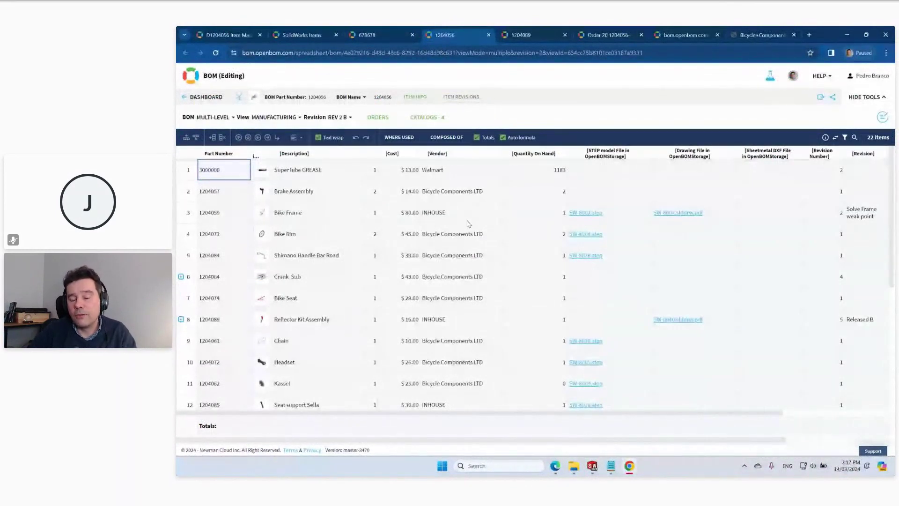
pyautogui.click(682, 213)
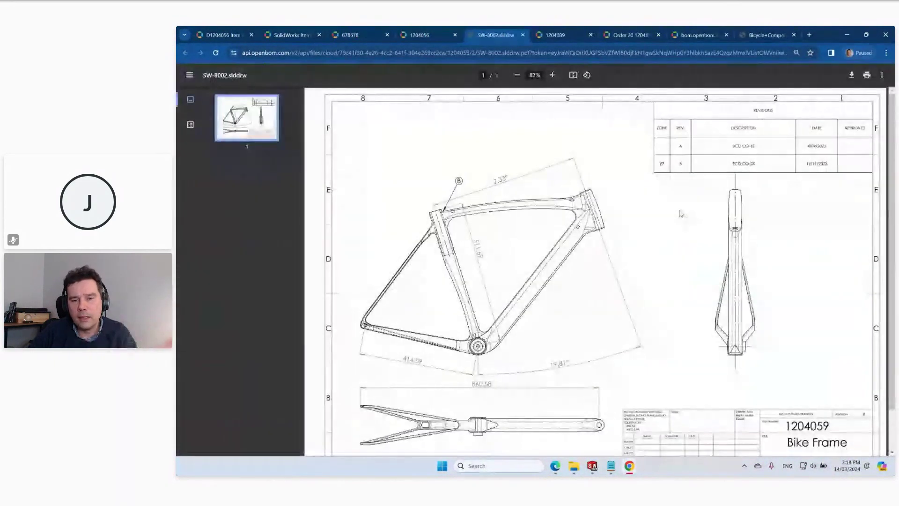
pyautogui.click(523, 34)
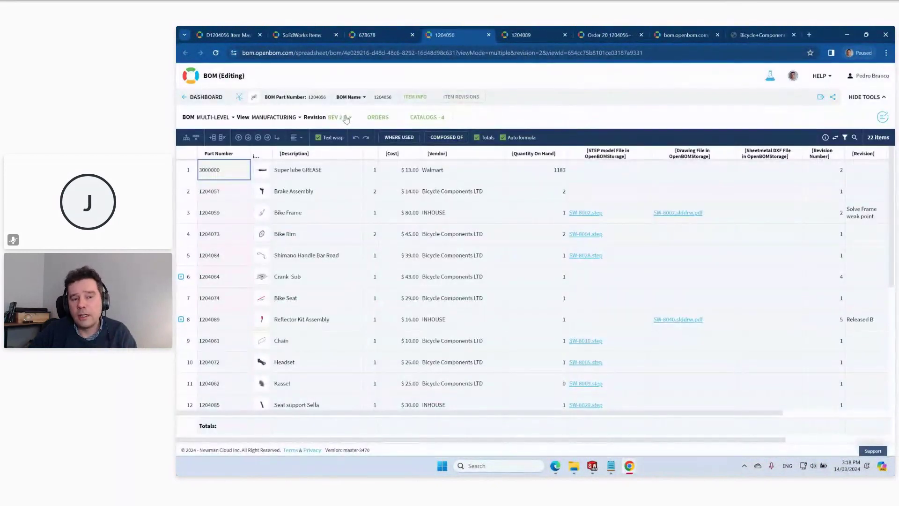
# Display revision Rev 1 Released A of the 1204056 BOM.
pyautogui.click(338, 118)
pyautogui.moveTo(359, 145)
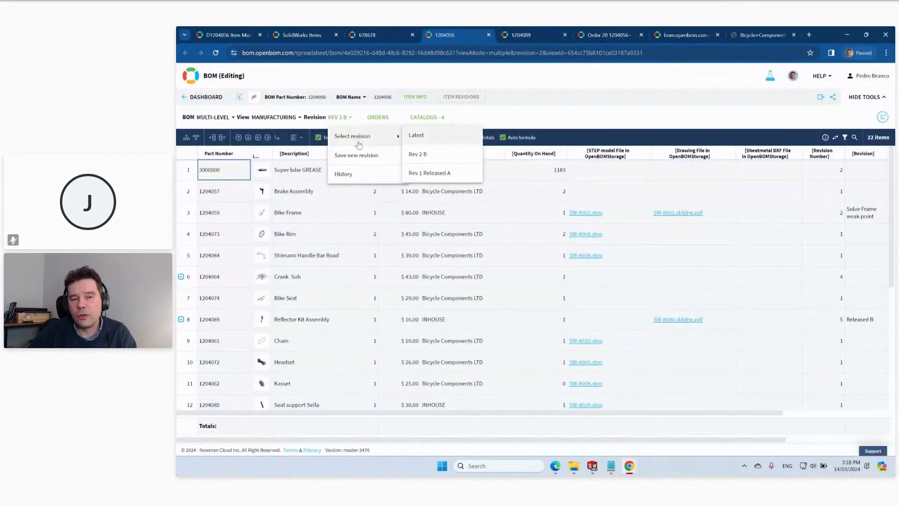
pyautogui.click(444, 174)
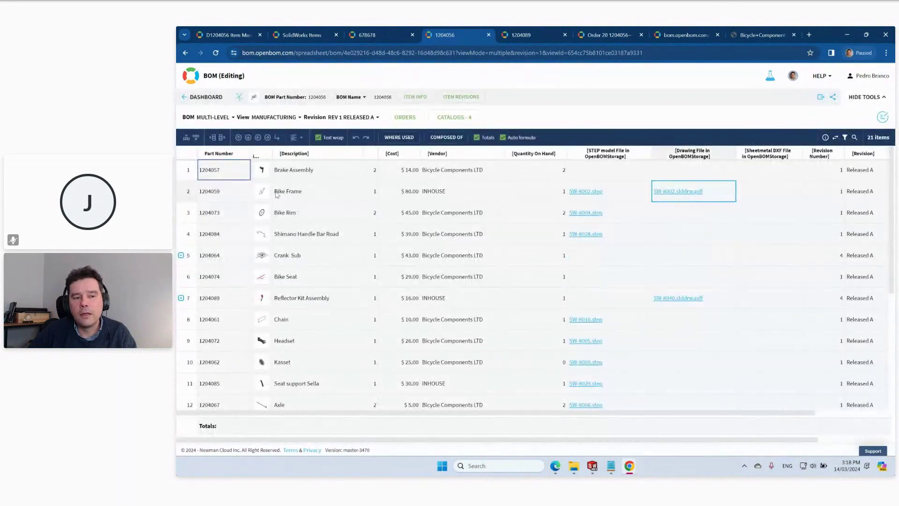
# View the Bike Frame's PDF drawing in revision Rev 1 Released A and again in Rev 2 B, closing each drawing.
pyautogui.click(692, 191)
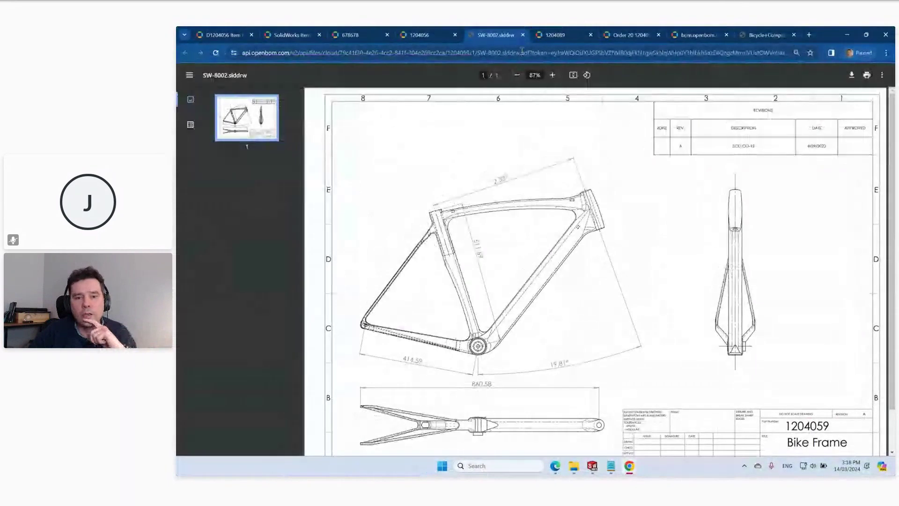
pyautogui.click(524, 35)
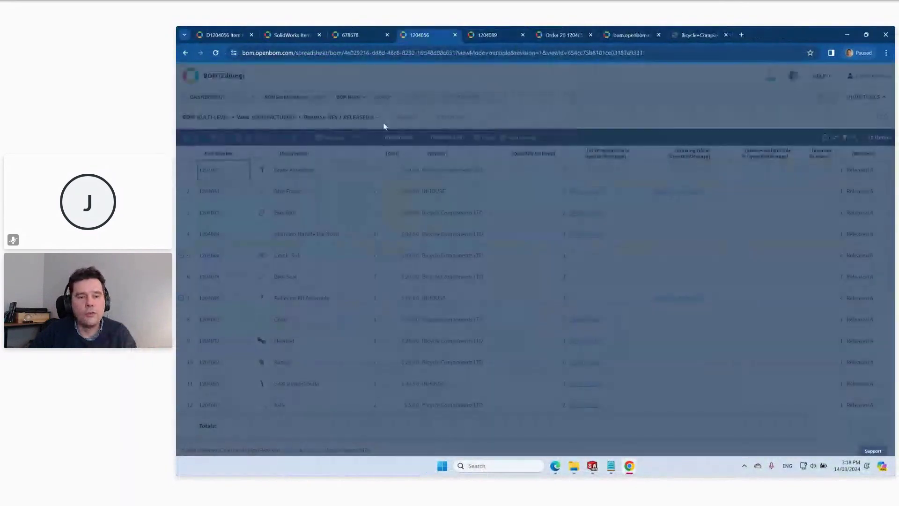
pyautogui.click(370, 117)
pyautogui.moveTo(375, 137)
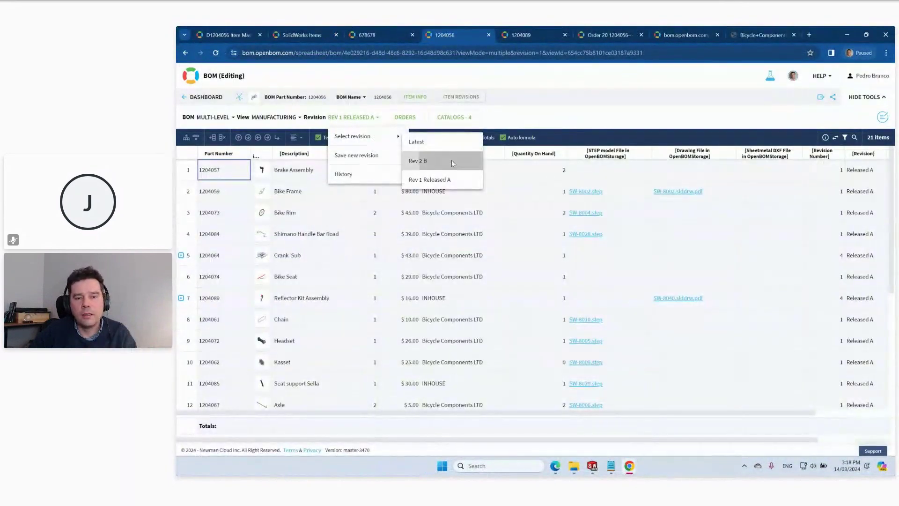
pyautogui.click(453, 161)
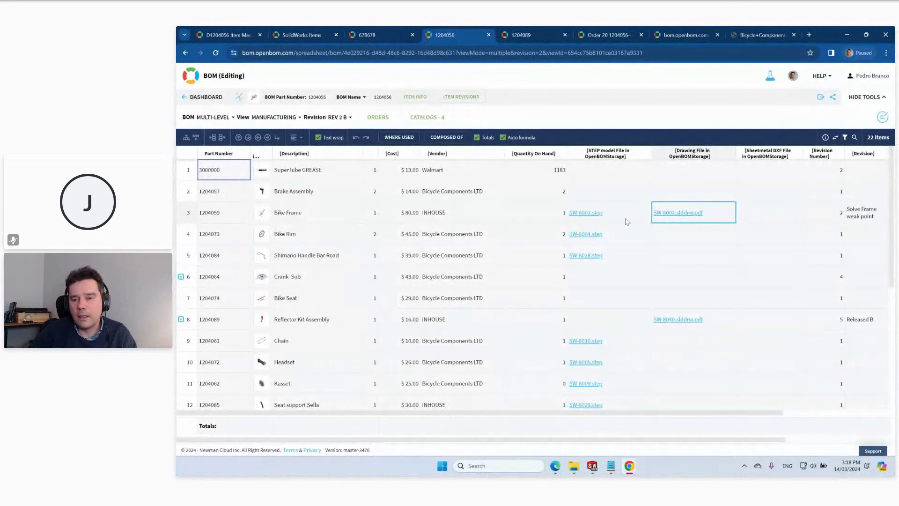
pyautogui.click(678, 215)
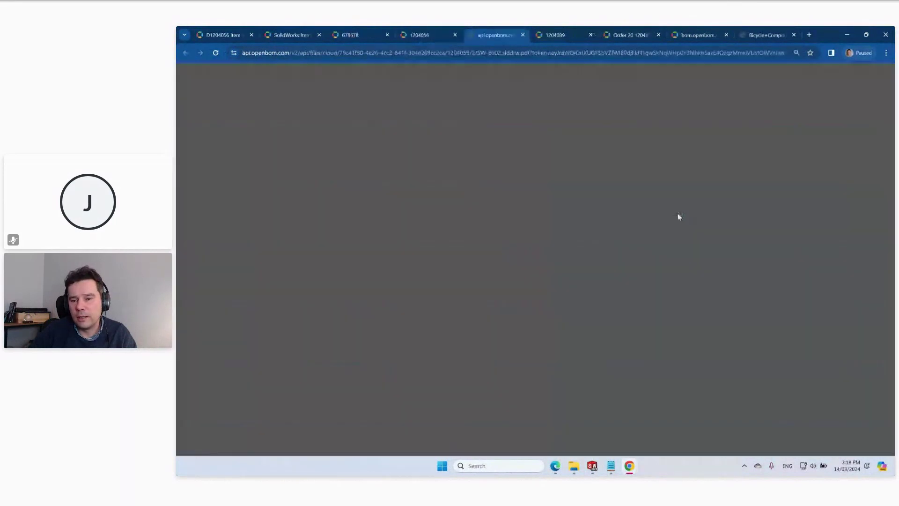
pyautogui.click(523, 34)
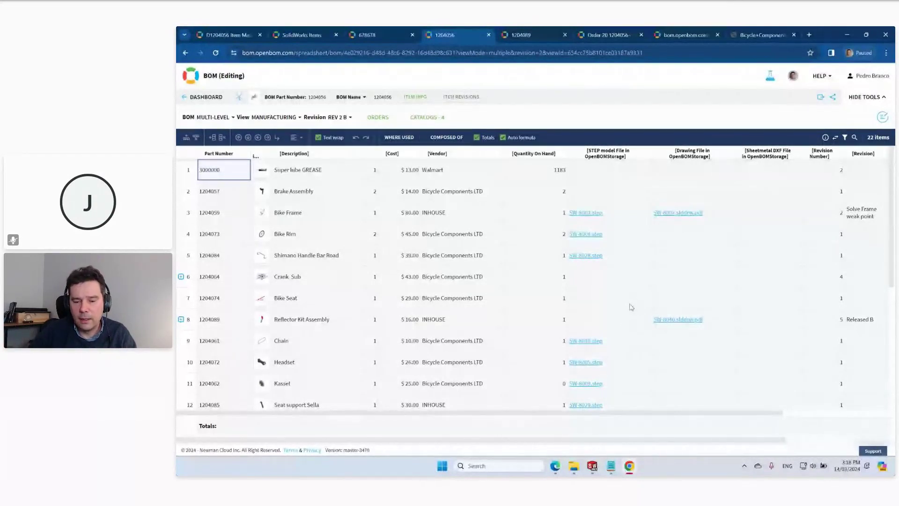
# Switch to SOLIDWORKS to review the OpenBOM add-in settings, and return to the 1204056 BOM in the browser.
pyautogui.hotkey('alt', 'Tab')
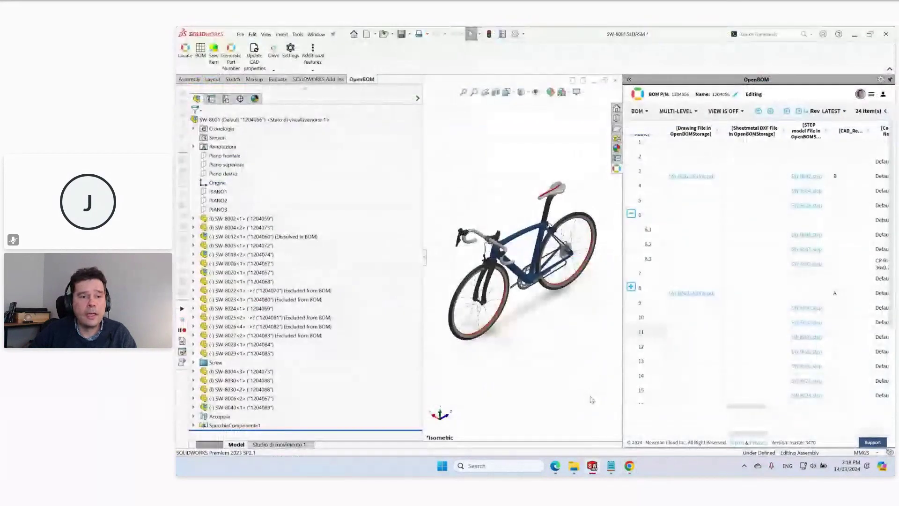
pyautogui.click(291, 49)
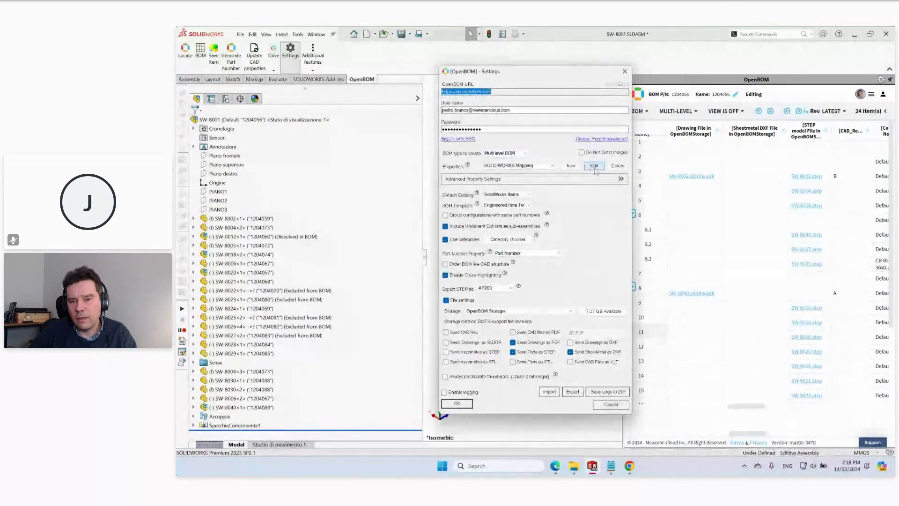
pyautogui.click(594, 166)
pyautogui.press('Return')
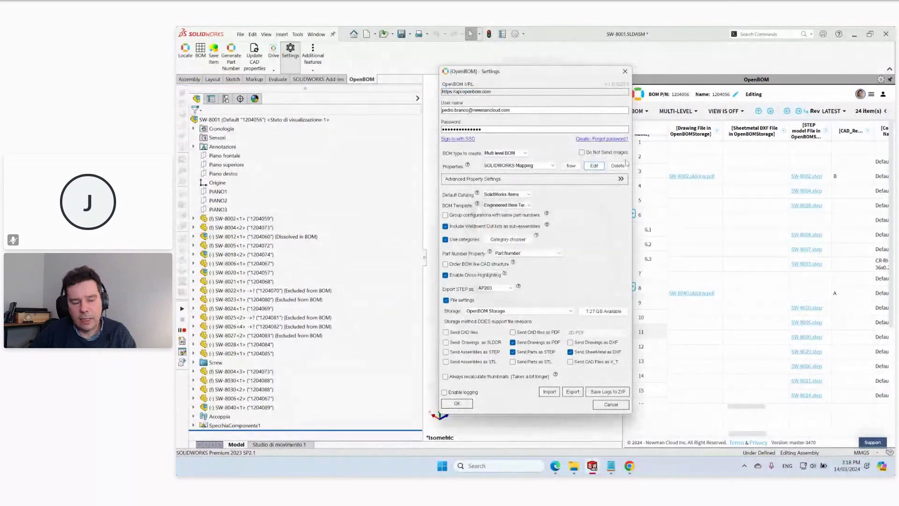
pyautogui.press('super+d')
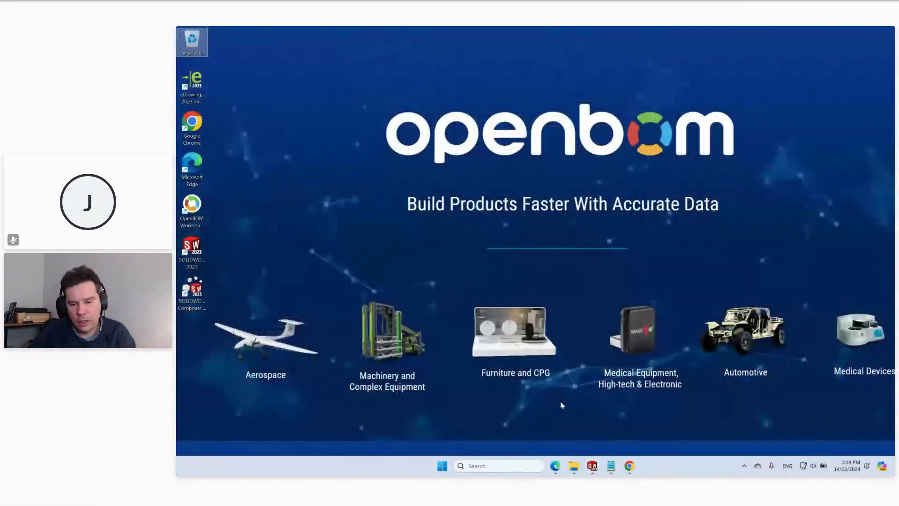
pyautogui.press('super+d')
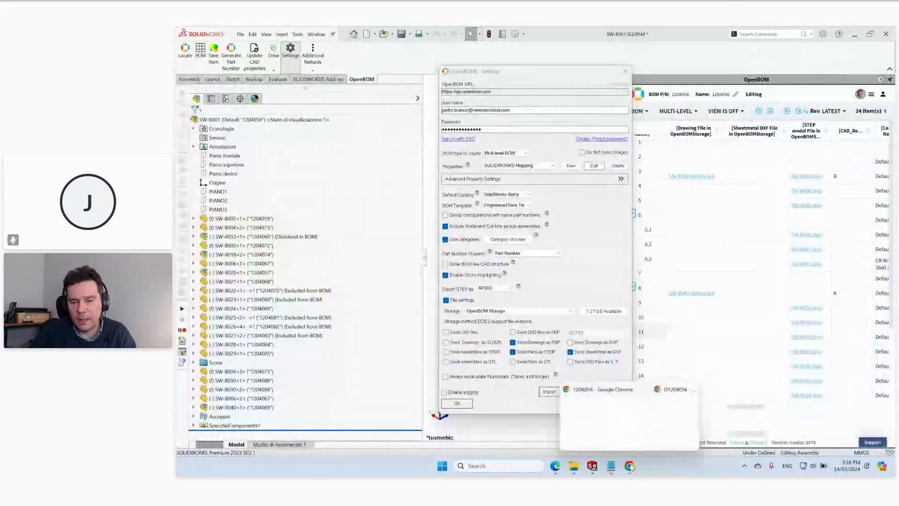
pyautogui.click(607, 419)
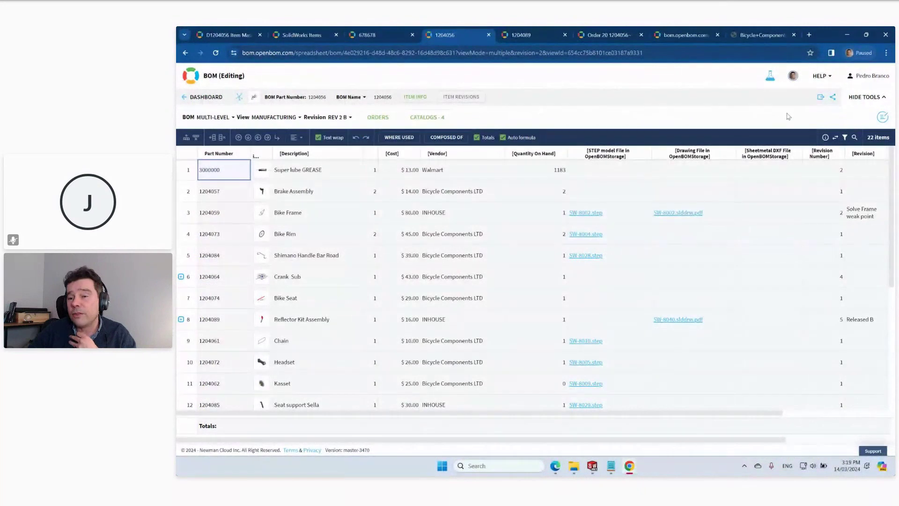
# Export revision Rev 2 B of the 1204056 BOM to Excel as a ZIP that includes the files.
pyautogui.click(822, 100)
pyautogui.click(579, 204)
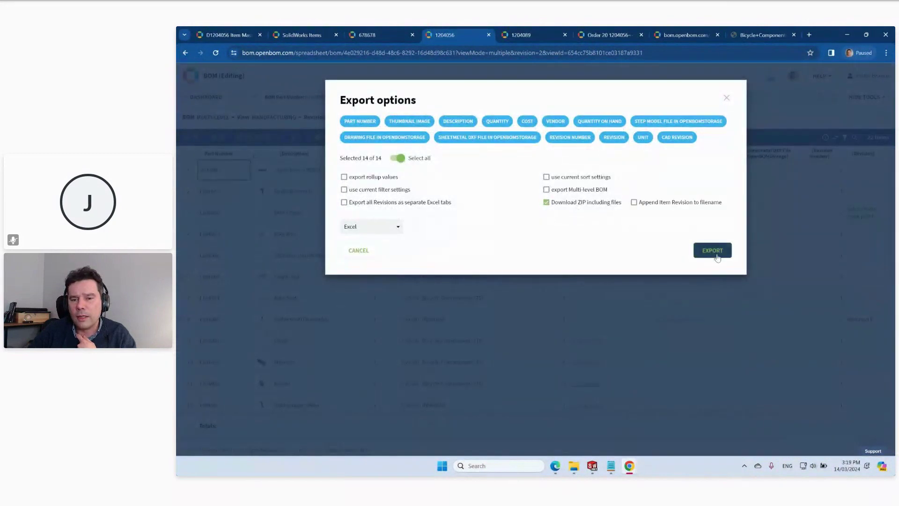
pyautogui.click(712, 250)
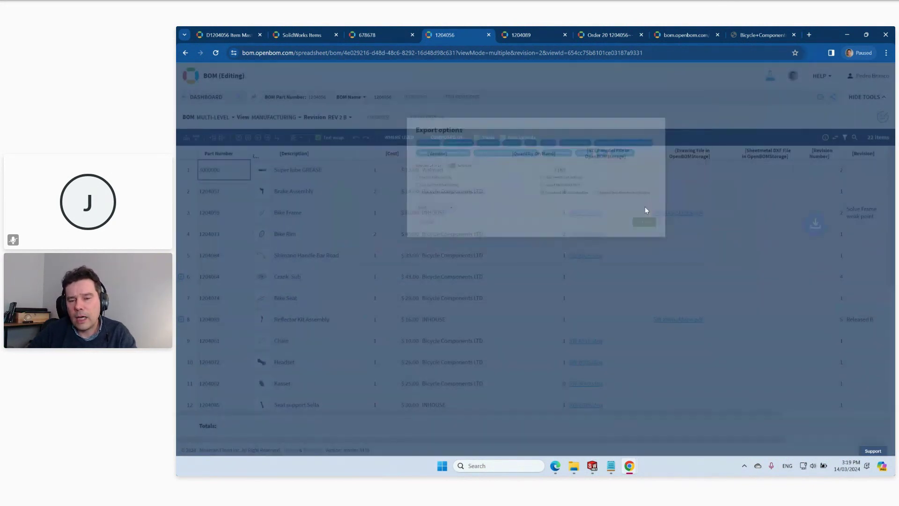
pyautogui.click(645, 209)
# Open the downloaded archive 1204056 (12).ZIP, enlarge its window to examine the exported files, and close it.
pyautogui.click(740, 75)
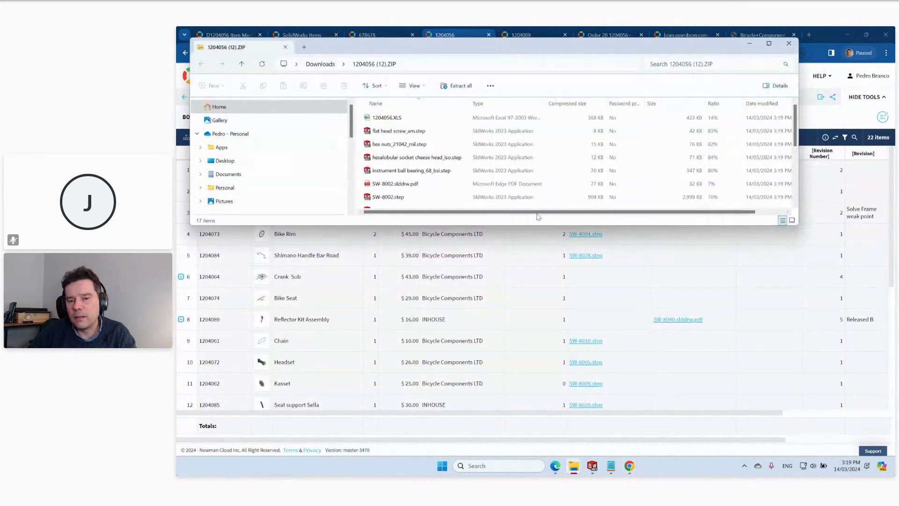
pyautogui.moveTo(538, 225); pyautogui.dragTo(537, 346)
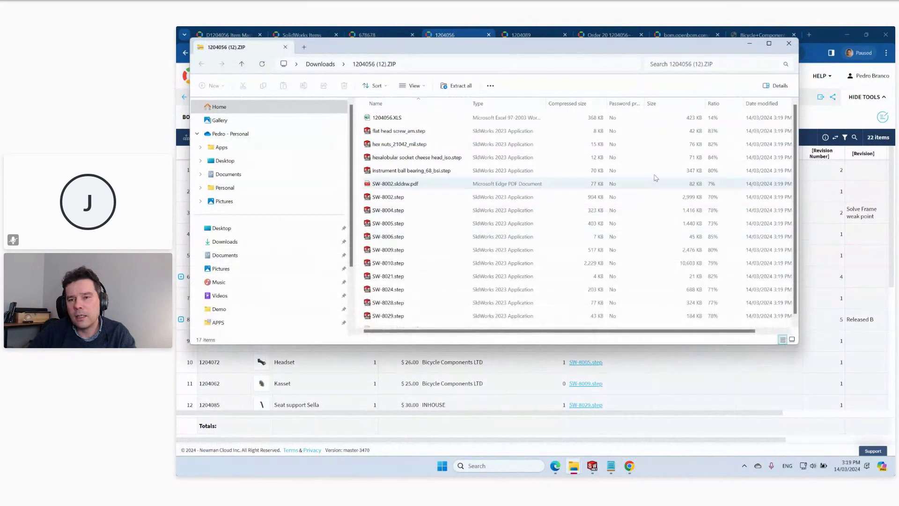
pyautogui.click(788, 44)
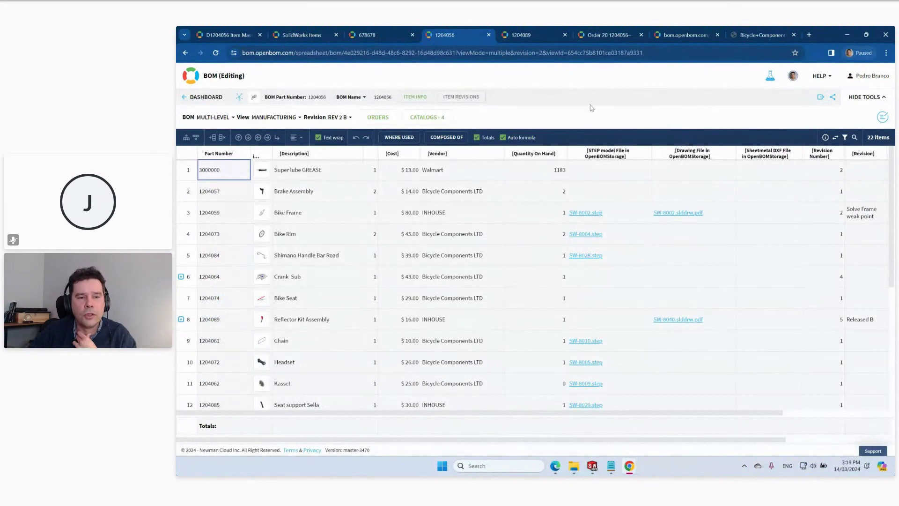
# Display the Latest revision of the 1204056 BOM.
pyautogui.click(339, 117)
pyautogui.moveTo(359, 141)
pyautogui.click(435, 146)
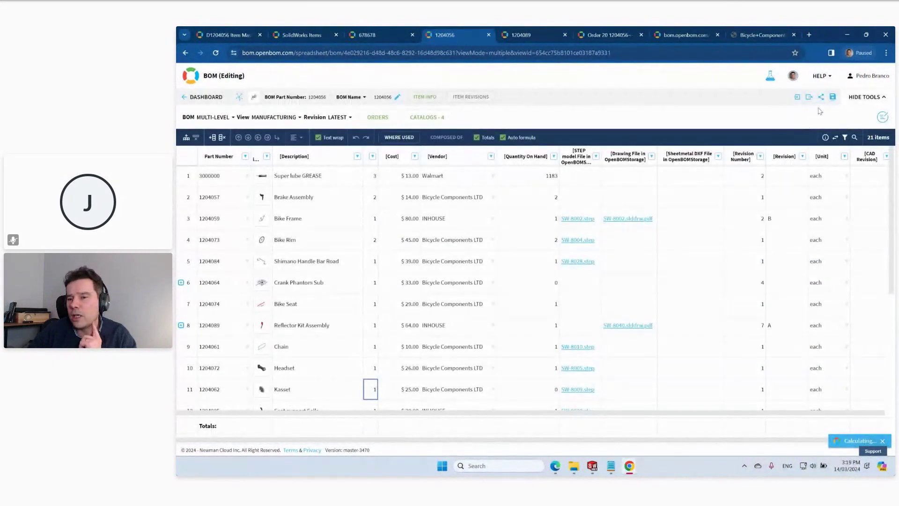
# Examine the BOM's sharing settings, including the views available for the vendor's By View access, and close them without changes.
pyautogui.click(822, 97)
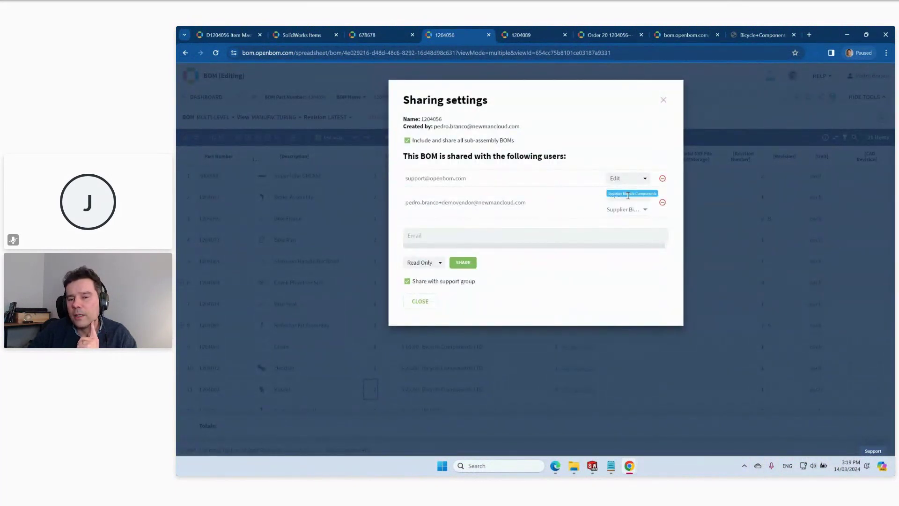
pyautogui.click(646, 196)
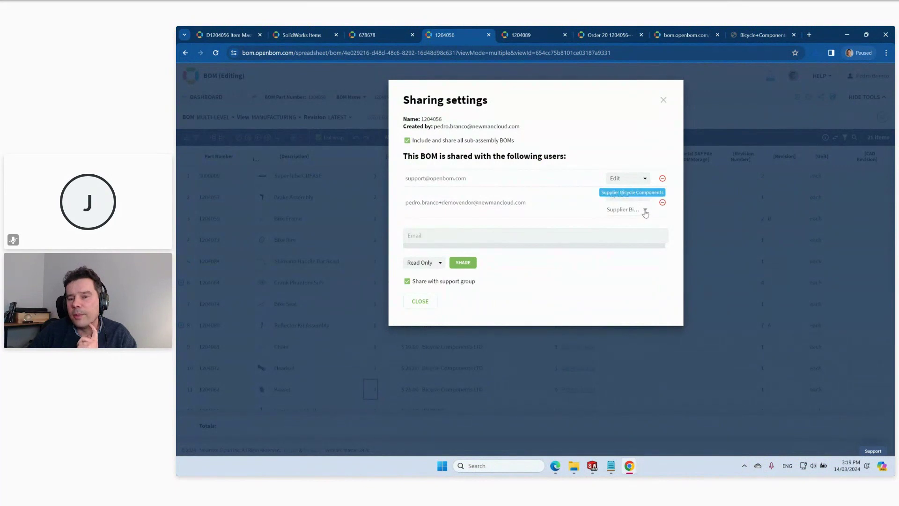
pyautogui.click(645, 209)
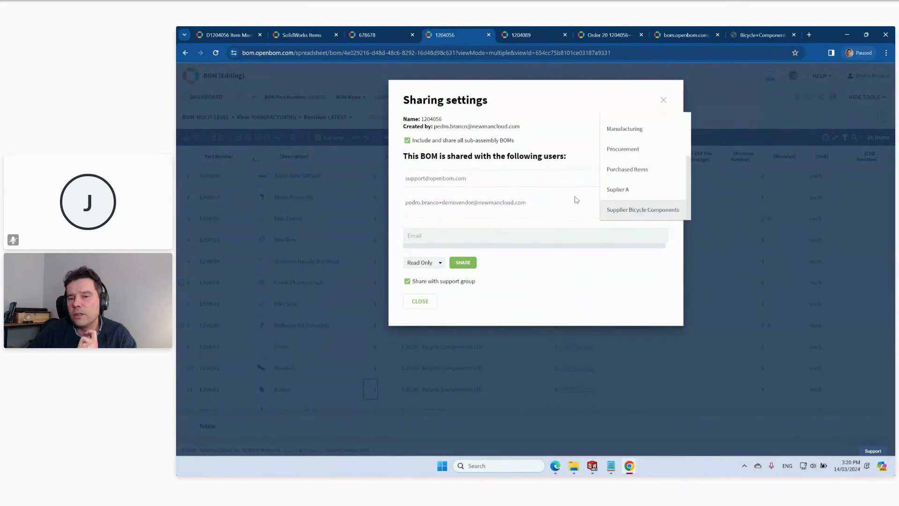
pyautogui.click(663, 102)
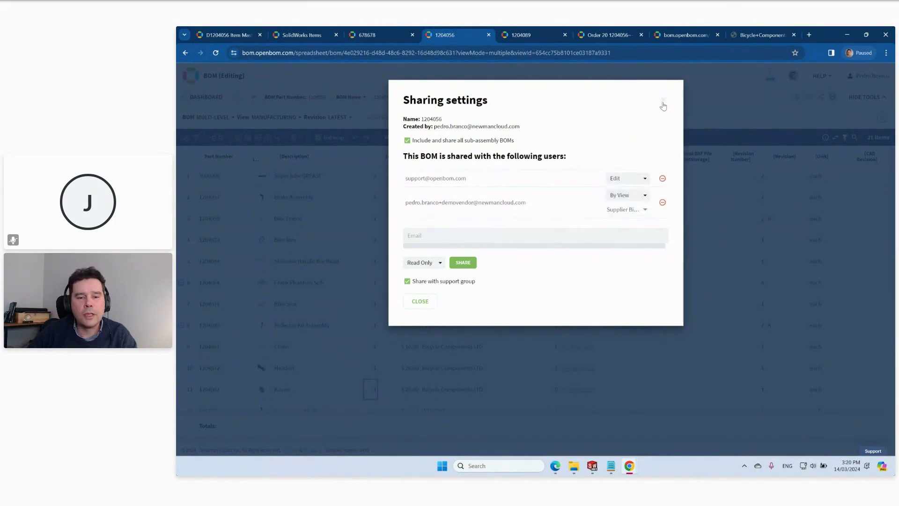
pyautogui.click(662, 101)
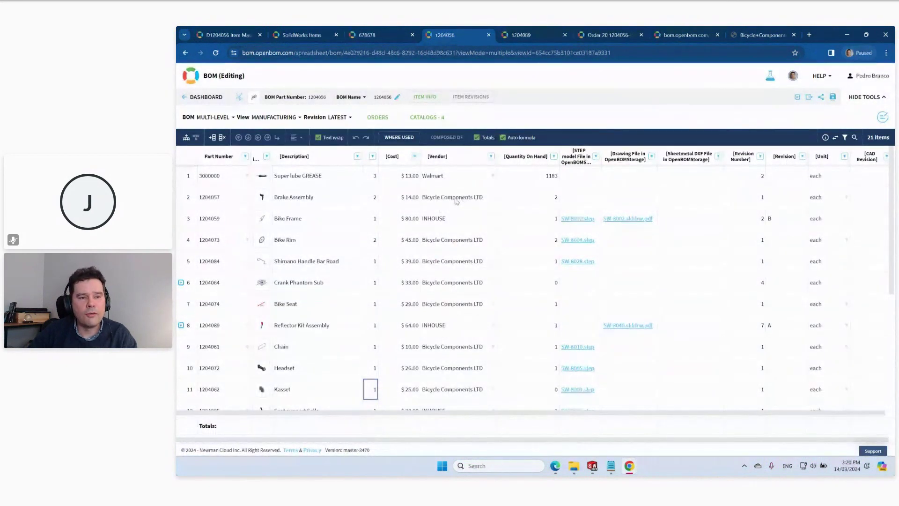
# Apply the Supplier Bicycle Components view to the BOM, look through its vendor and cost data, and turn the view off.
pyautogui.click(274, 117)
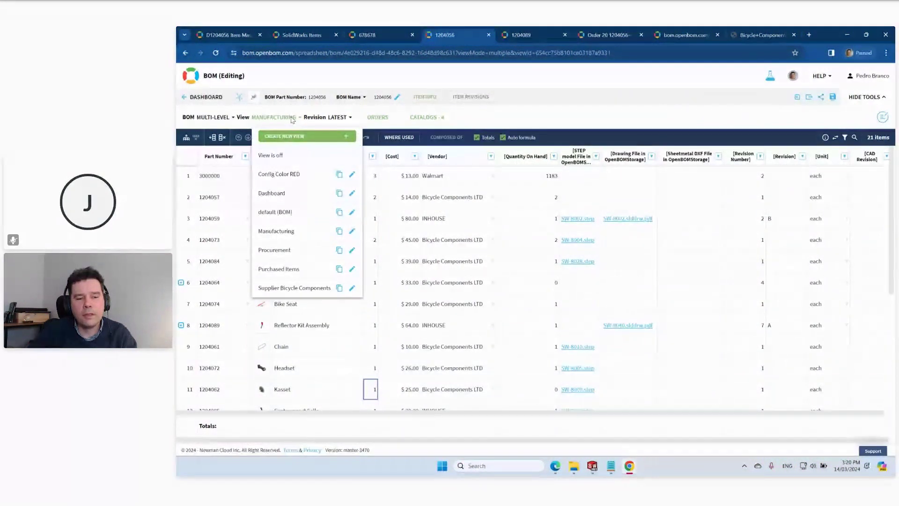
pyautogui.click(294, 288)
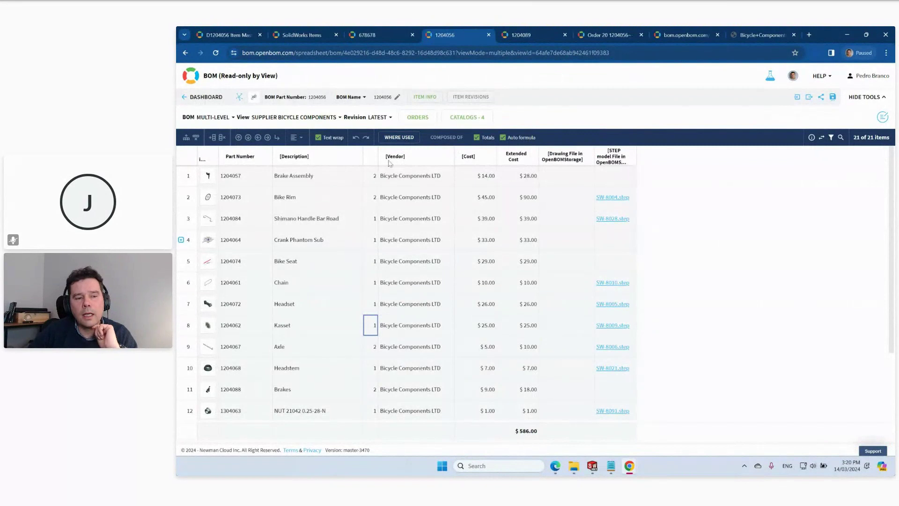
pyautogui.scroll(-2, 427, 195)
pyautogui.scroll(2, 412, 189)
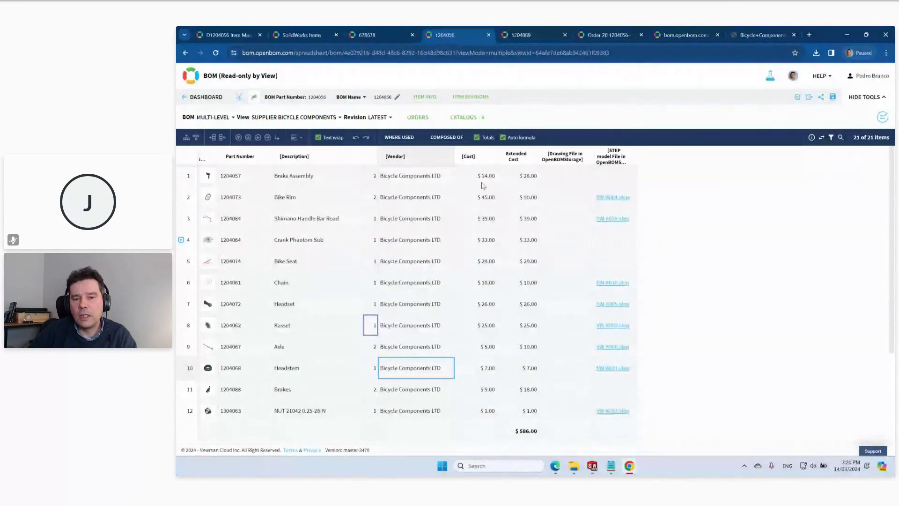
pyautogui.click(482, 201)
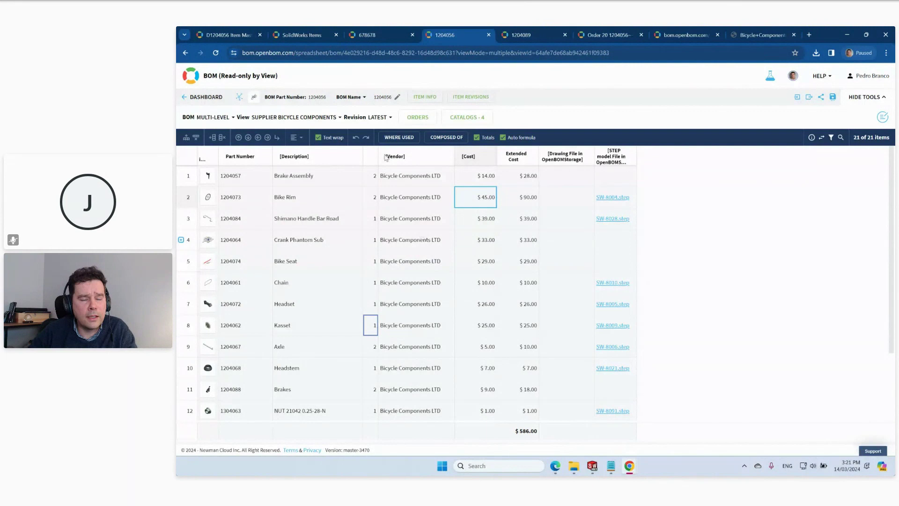
pyautogui.click(315, 118)
pyautogui.click(270, 155)
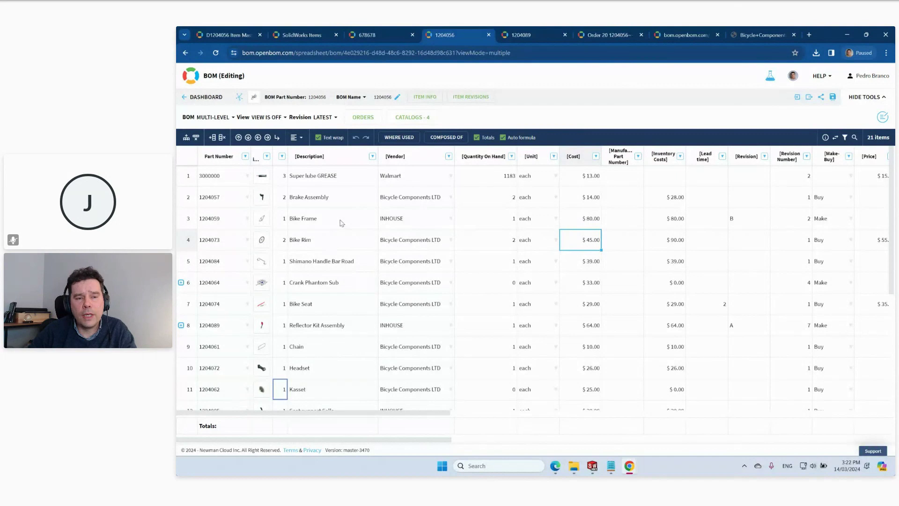
# Switch to the SolidWorks Items catalog, inspect the Inventory Costs formula of the Power Jack, and close it without changes.
pyautogui.click(313, 36)
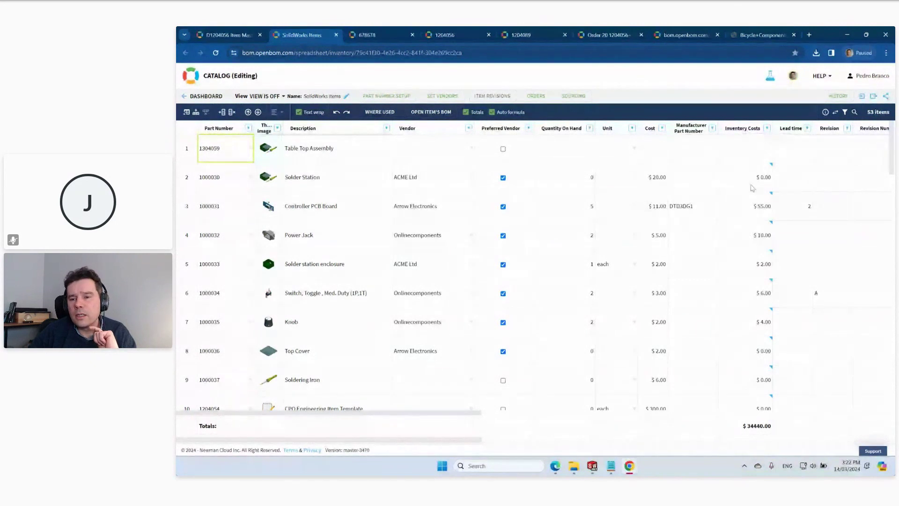
pyautogui.rightClick(738, 246)
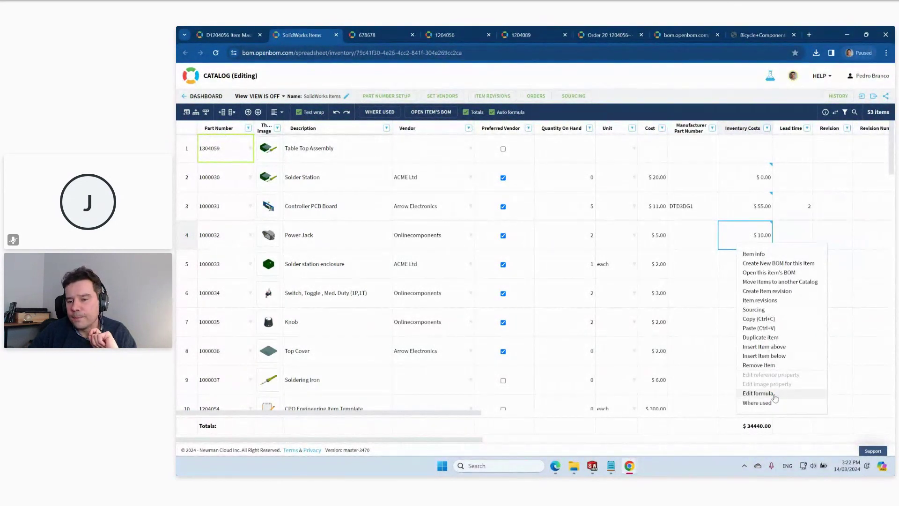
pyautogui.click(774, 394)
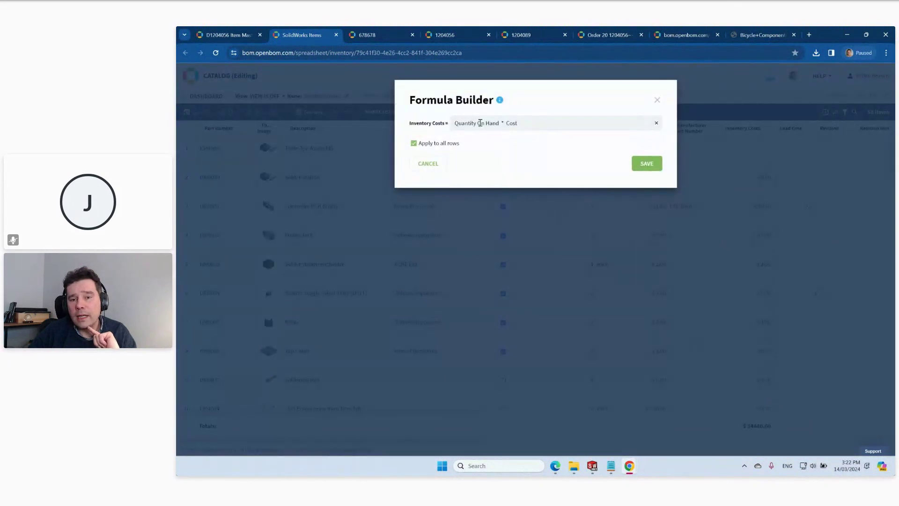
pyautogui.click(658, 102)
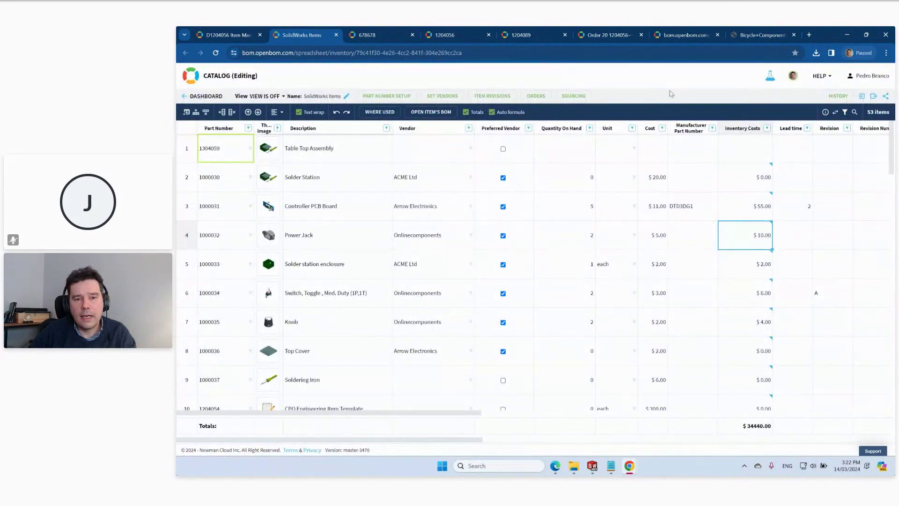
# Toggle the catalog's totals off and on, look through the inventory costs, and return to the 1204056 BOM.
pyautogui.click(465, 113)
pyautogui.click(466, 113)
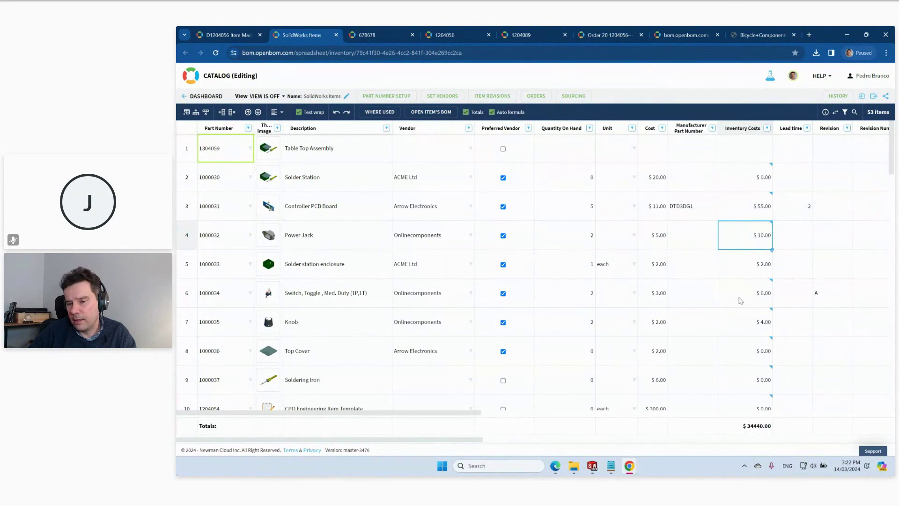
pyautogui.scroll(-1, 740, 328)
pyautogui.scroll(-3, 740, 319)
pyautogui.scroll(-5, 741, 314)
pyautogui.scroll(8, 742, 313)
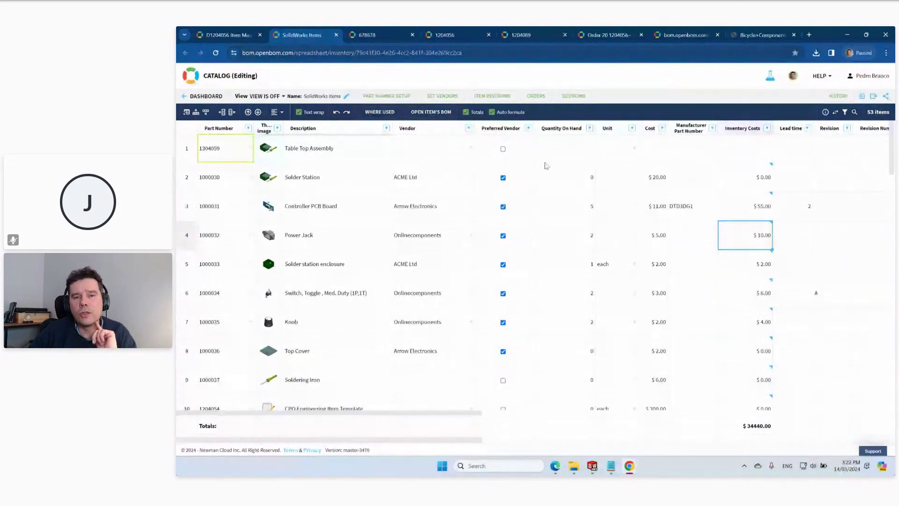
pyautogui.click(455, 37)
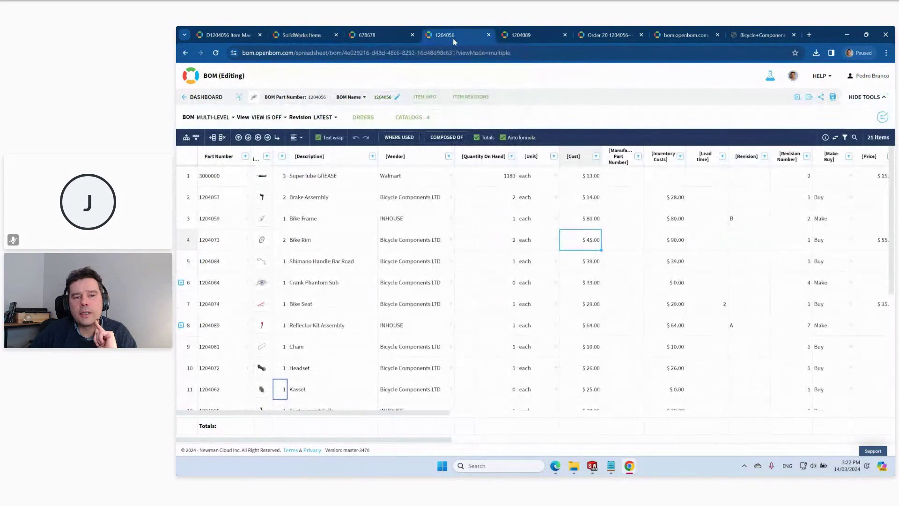
# Check the 1204056 BOM's orders, switch to Order 20, and compare the Bike Rim's vendor, quantity on hand, quantity required, and quantity gap.
pyautogui.click(369, 124)
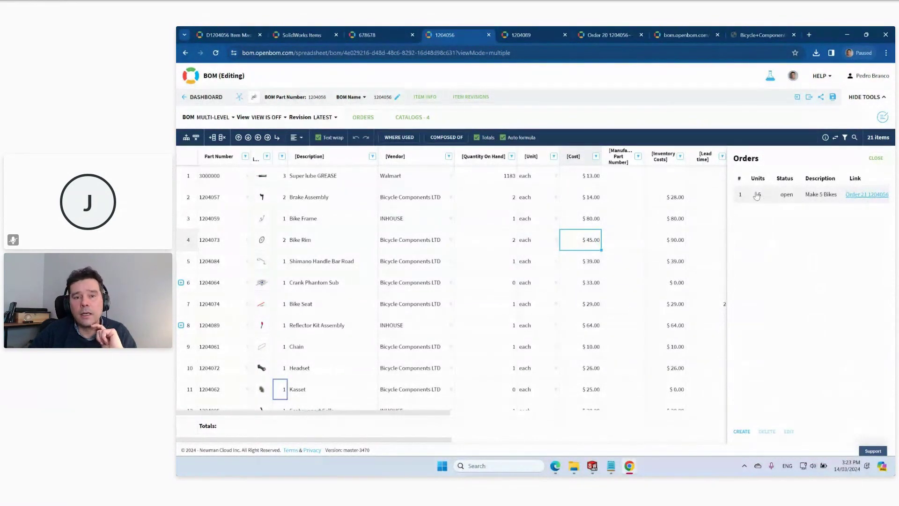
pyautogui.click(606, 35)
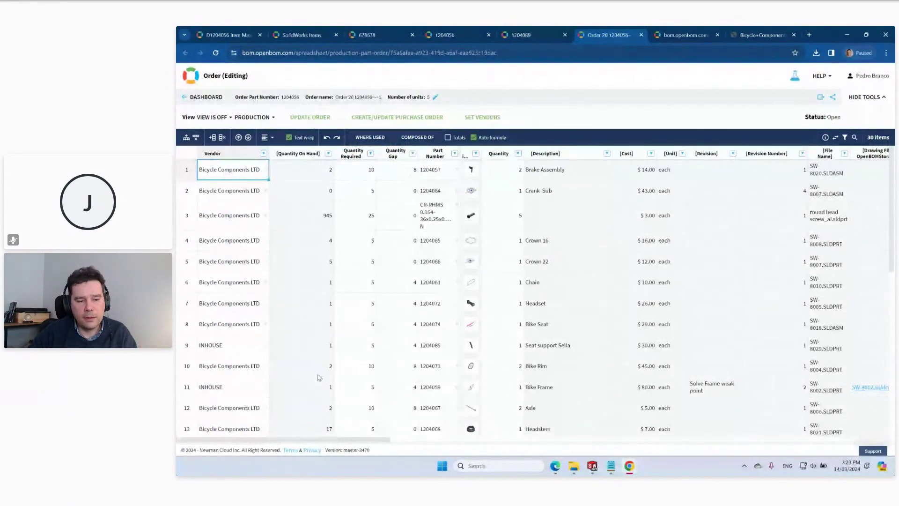
pyautogui.click(257, 369)
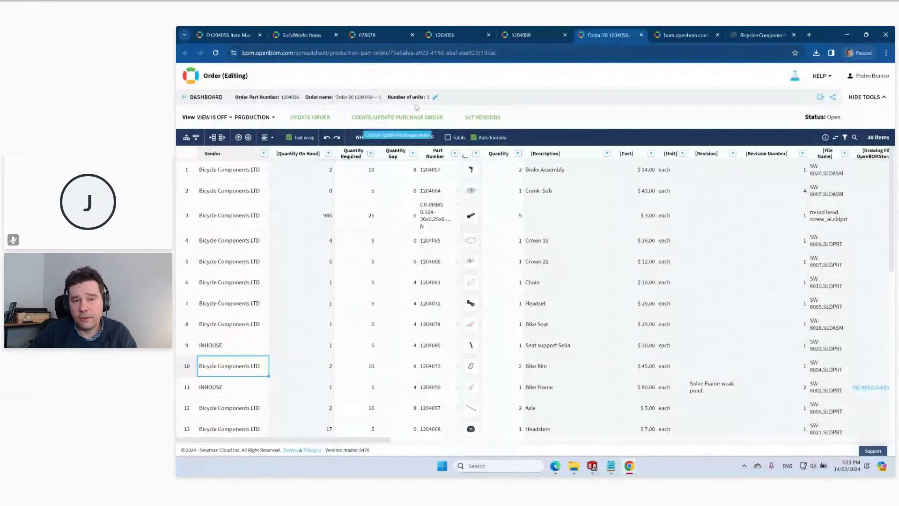
pyautogui.click(312, 366)
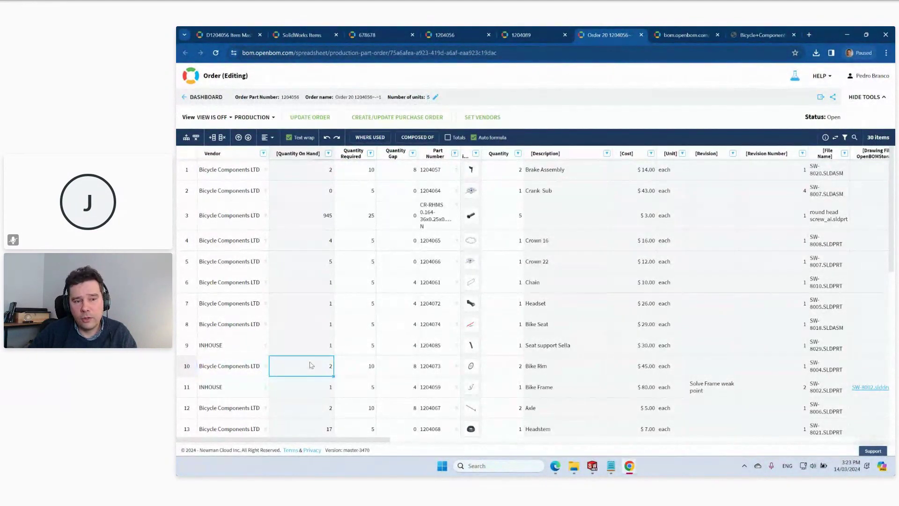
pyautogui.moveTo(472, 368)
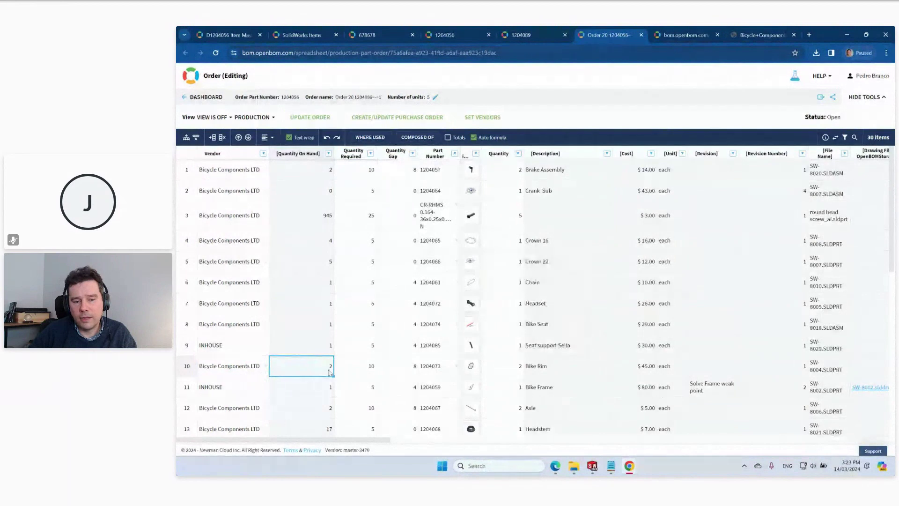
pyautogui.click(365, 373)
pyautogui.click(404, 370)
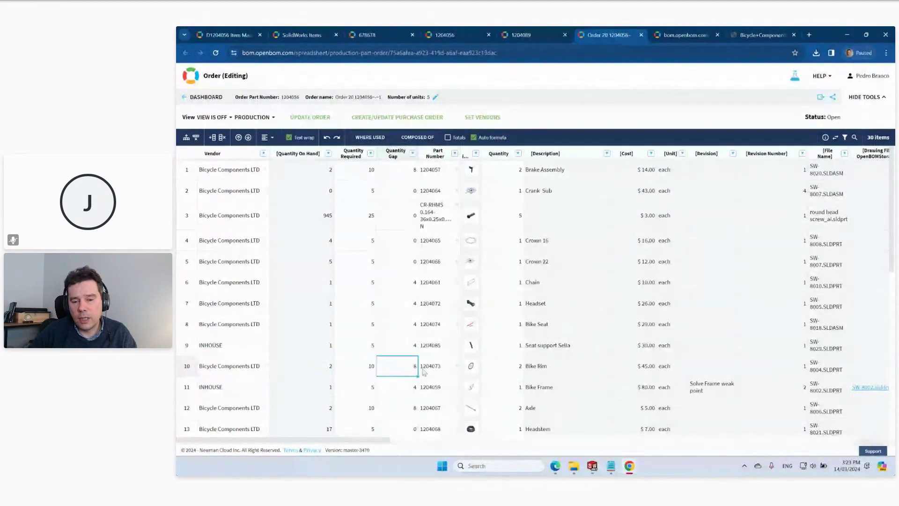
pyautogui.moveTo(464, 373)
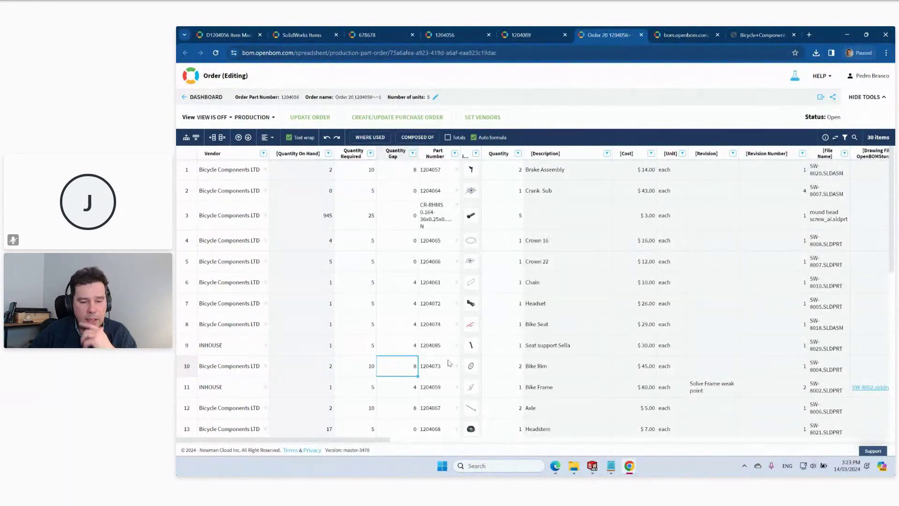
# Create or update the purchase orders from Order 20 and view the Bicycle Components LTD purchase order PDF.
pyautogui.click(428, 118)
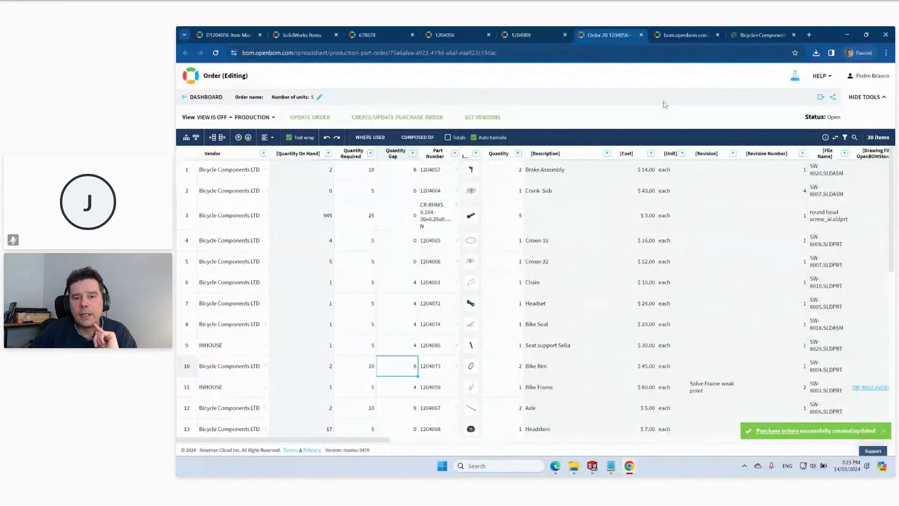
pyautogui.click(751, 37)
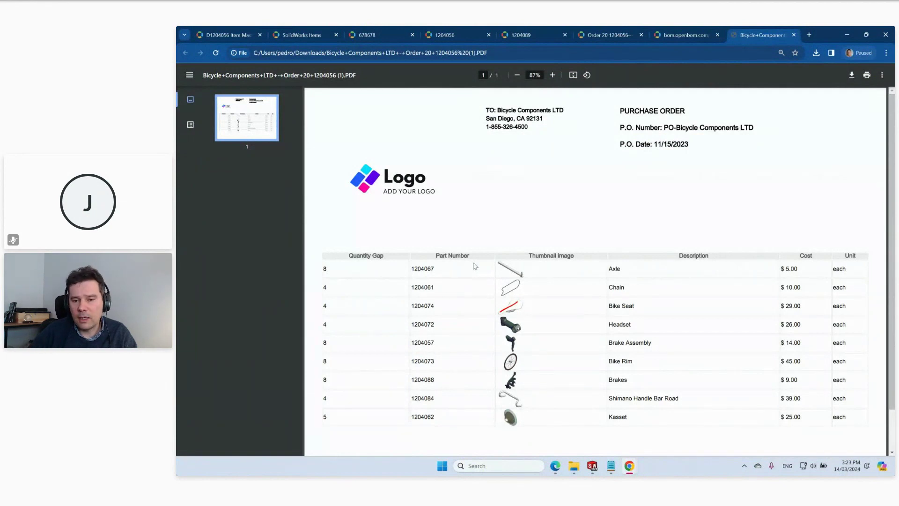
# Switch to SOLIDWORKS, cancel the OpenBOM settings, and expand the Reflector Kit Assembly and its Reflector plate in the multi-level BOM.
pyautogui.press('super+d')
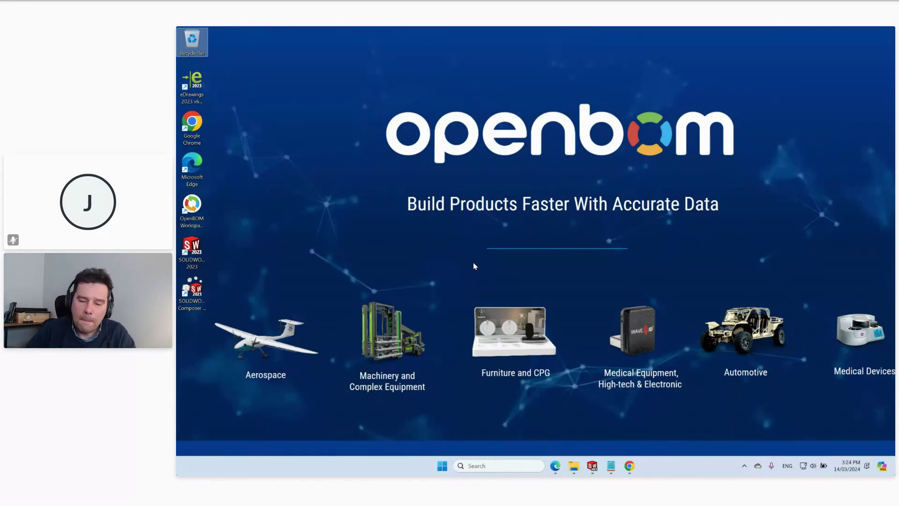
pyautogui.click(593, 465)
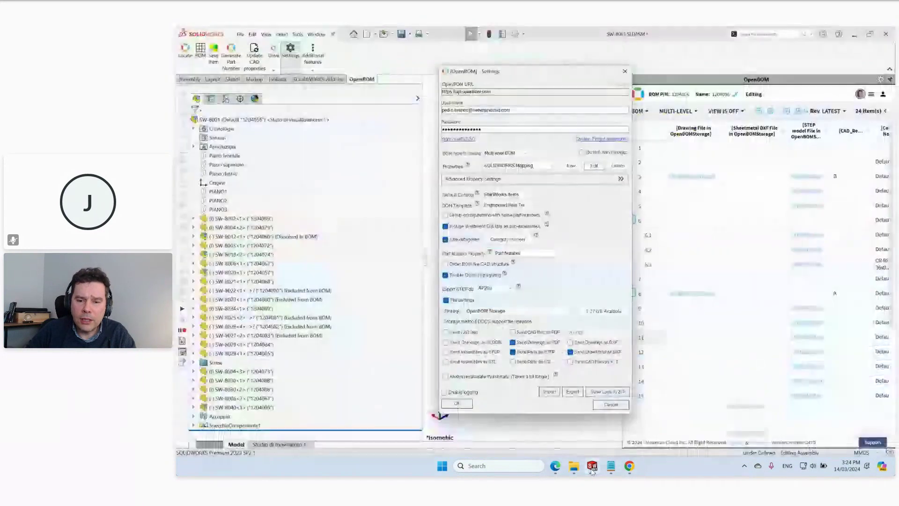
pyautogui.click(610, 404)
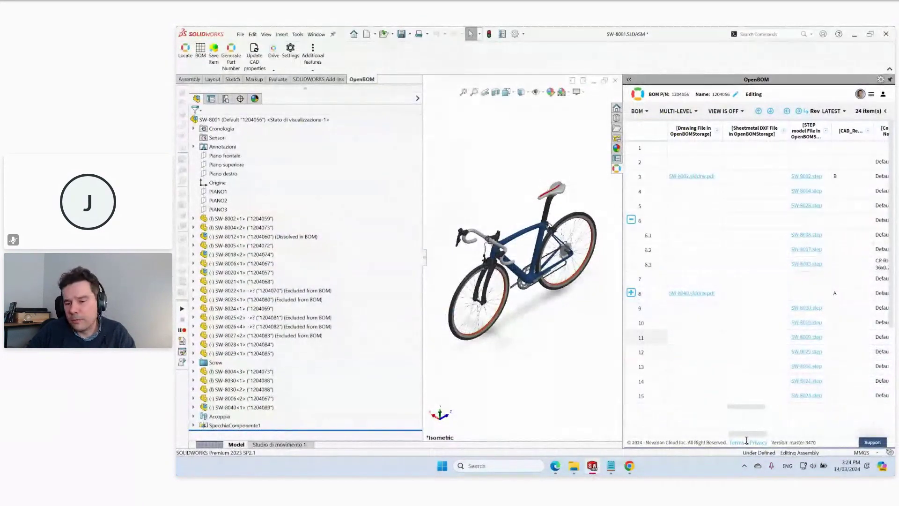
pyautogui.moveTo(746, 435); pyautogui.dragTo(614, 433)
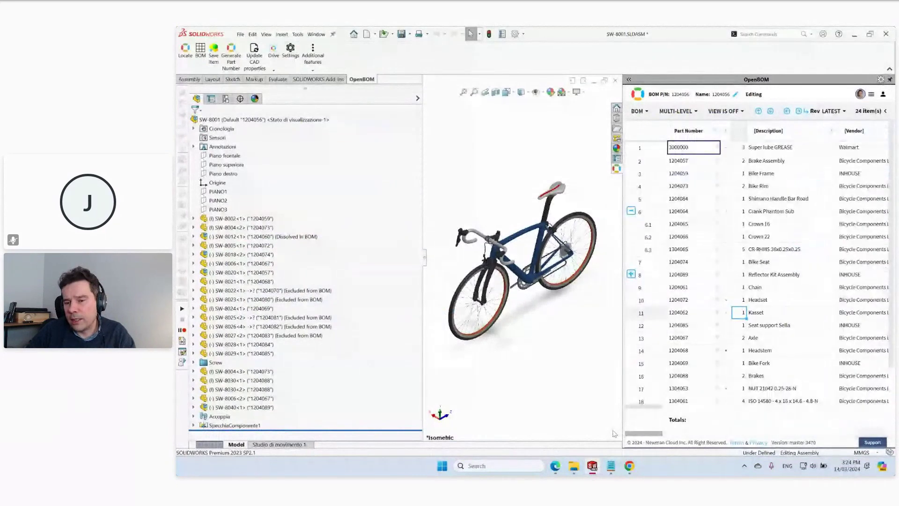
pyautogui.click(631, 274)
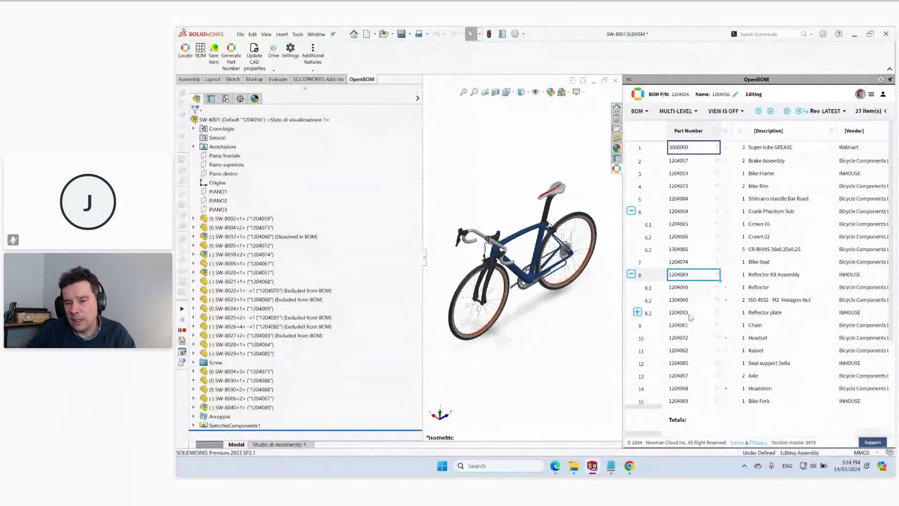
pyautogui.click(637, 312)
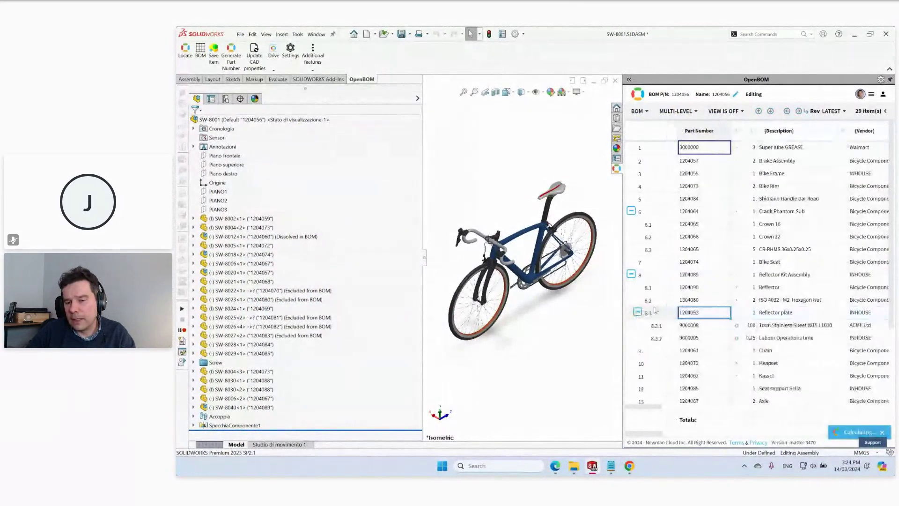
# Highlight the Reflector plate in the bicycle model, view it up close, and inspect its stainless sheet and labour entries in the BOM.
pyautogui.click(768, 314)
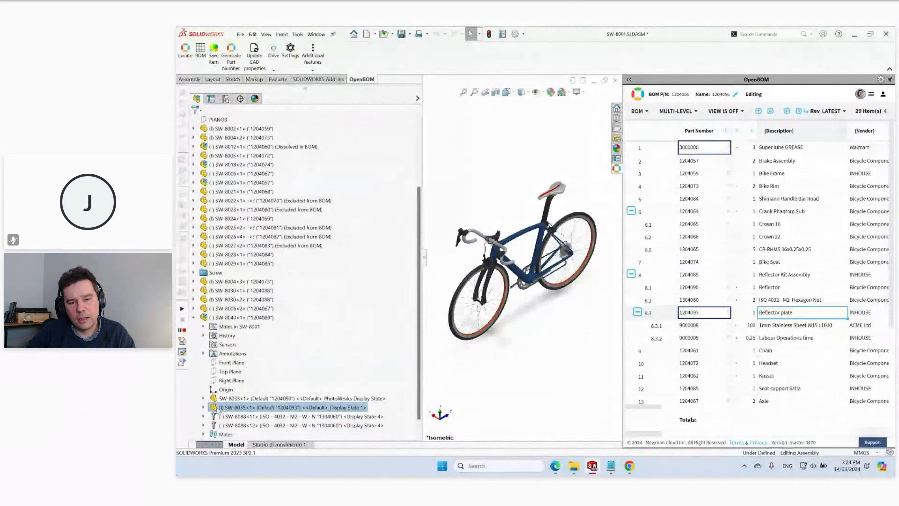
pyautogui.scroll(-10, 515, 227)
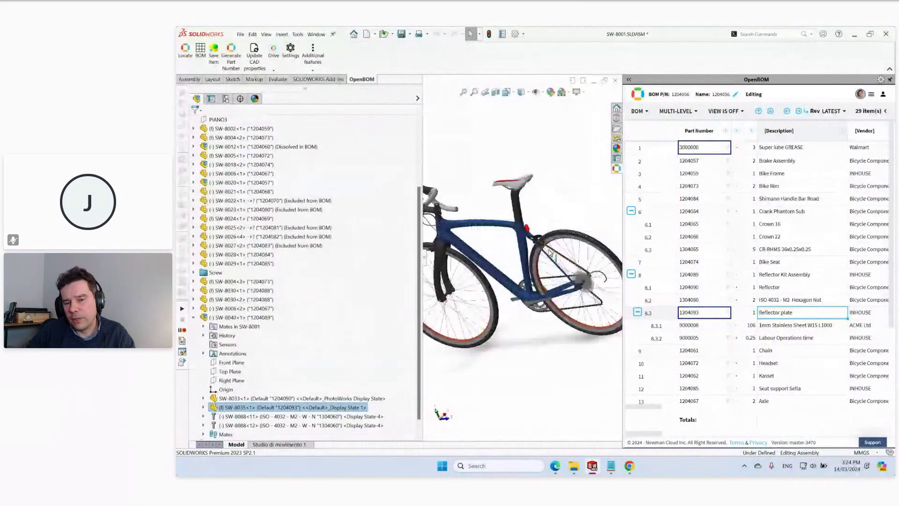
pyautogui.scroll(-3, 515, 227)
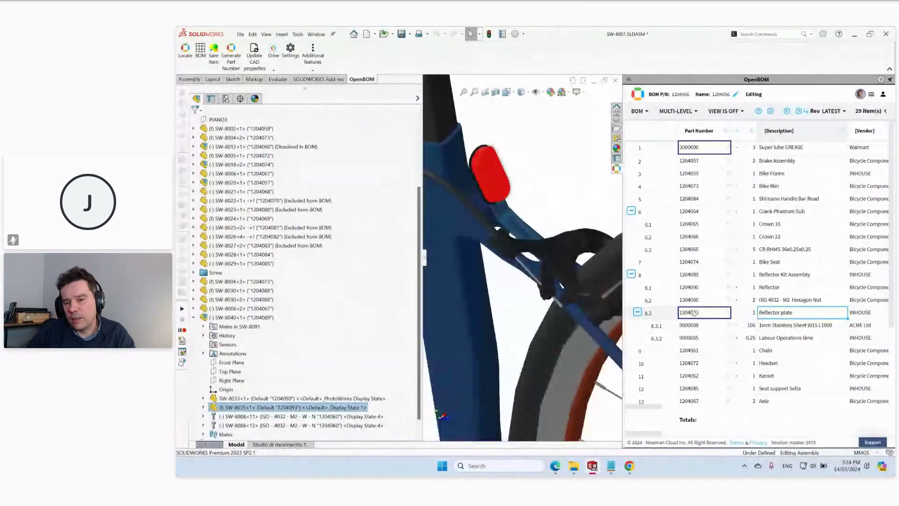
pyautogui.moveTo(736, 318)
pyautogui.click(692, 327)
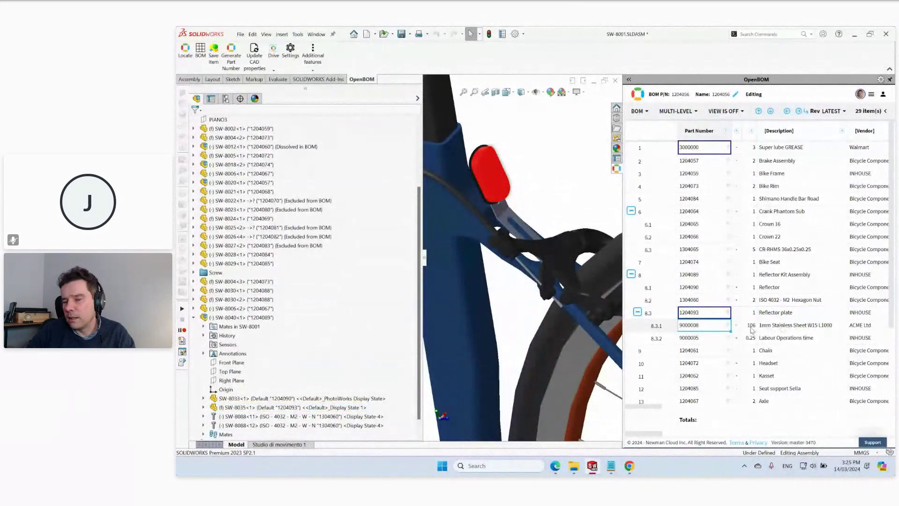
pyautogui.moveTo(660, 435)
pyautogui.mouseDown()
pyautogui.moveTo(685, 435)
pyautogui.moveTo(658, 434)
pyautogui.mouseUp()
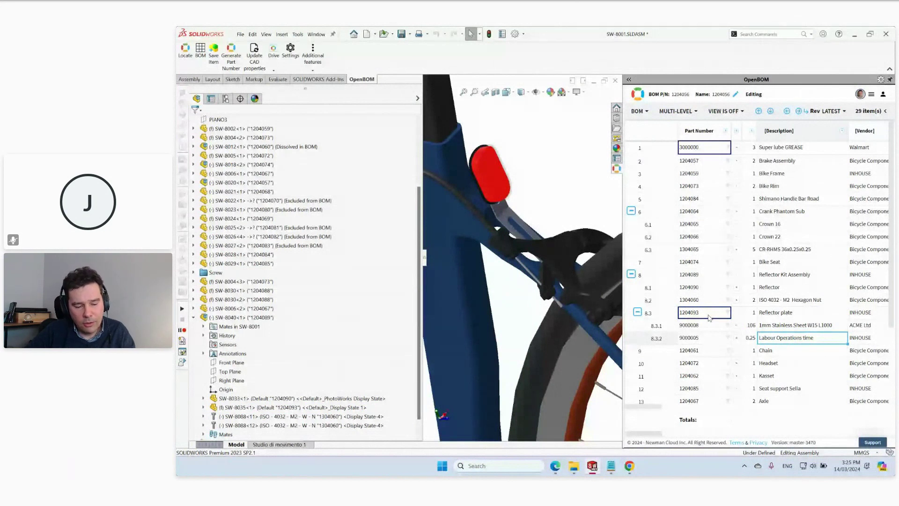
# Switch to Chrome and export the 1204056 BOM to Excel with all properties selected, as a ZIP including files.
pyautogui.press('super+d')
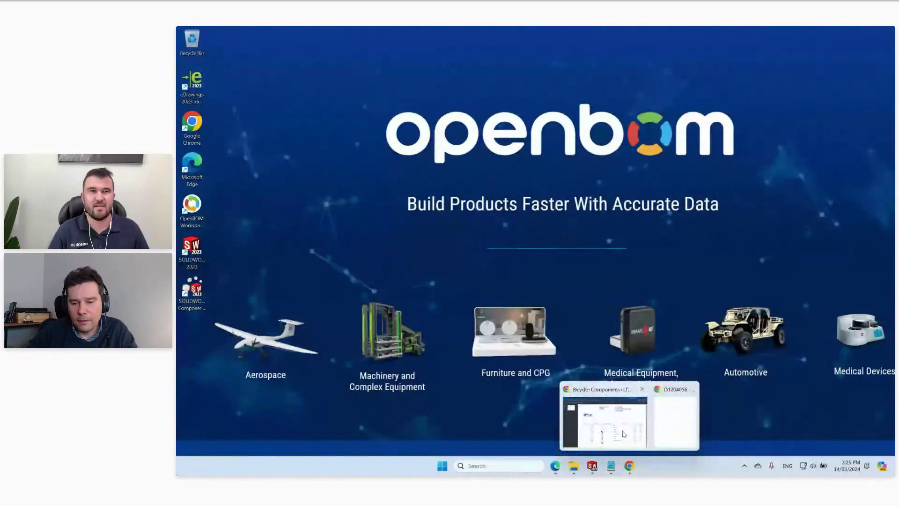
pyautogui.click(630, 420)
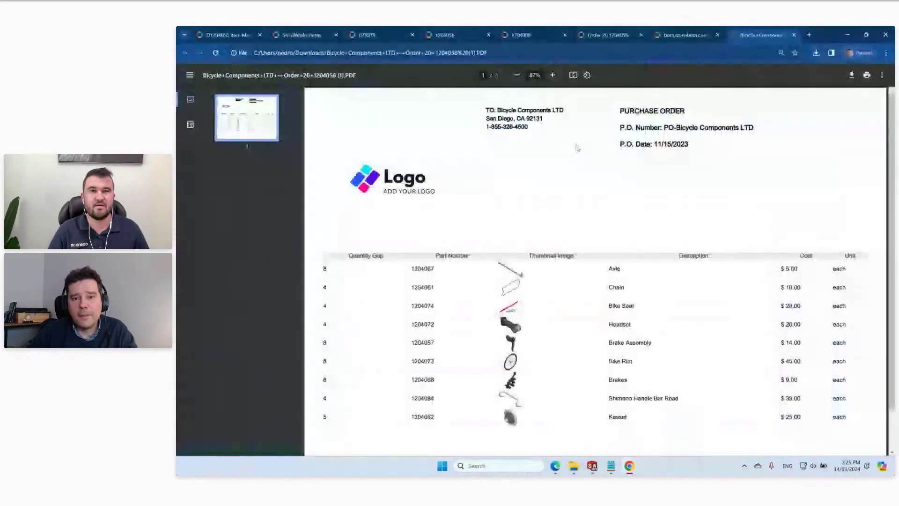
pyautogui.click(454, 35)
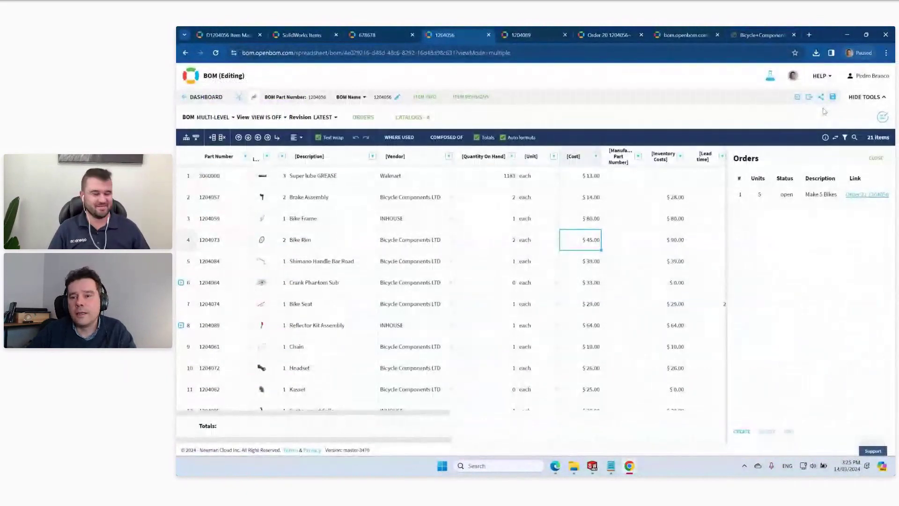
pyautogui.click(809, 98)
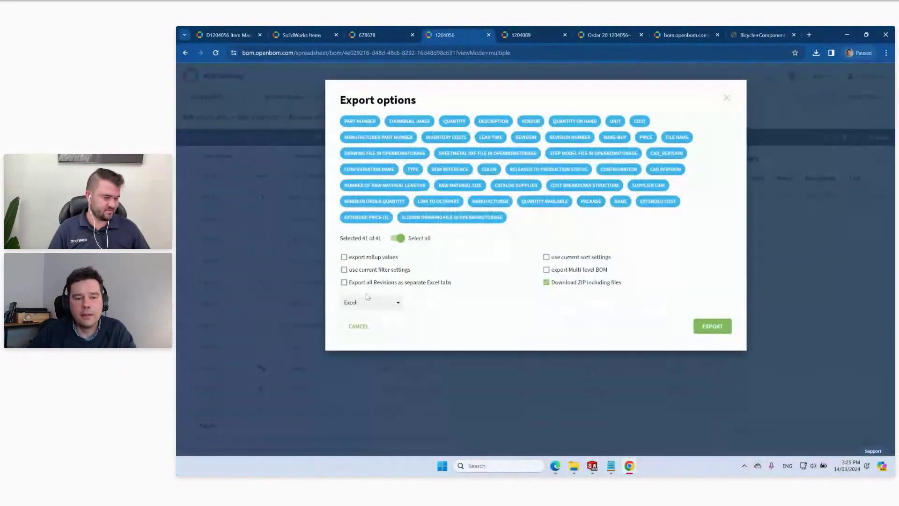
pyautogui.click(712, 326)
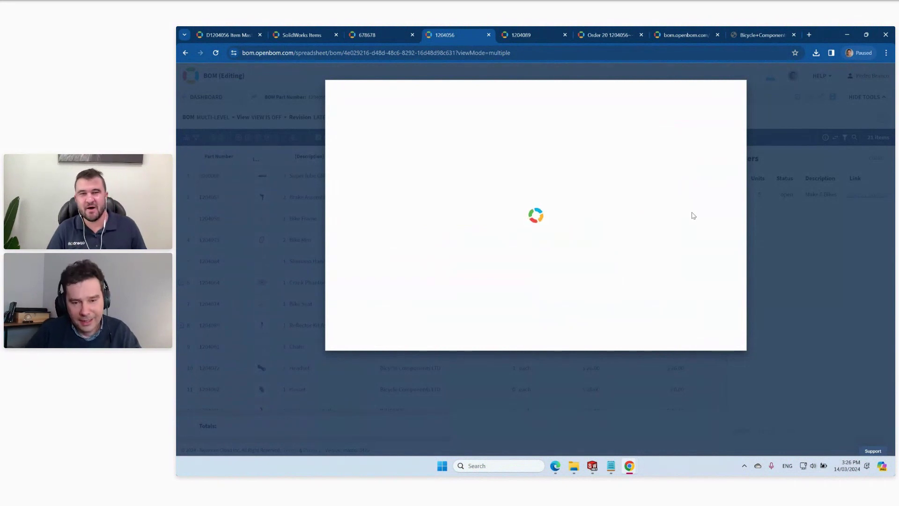
pyautogui.press('super')
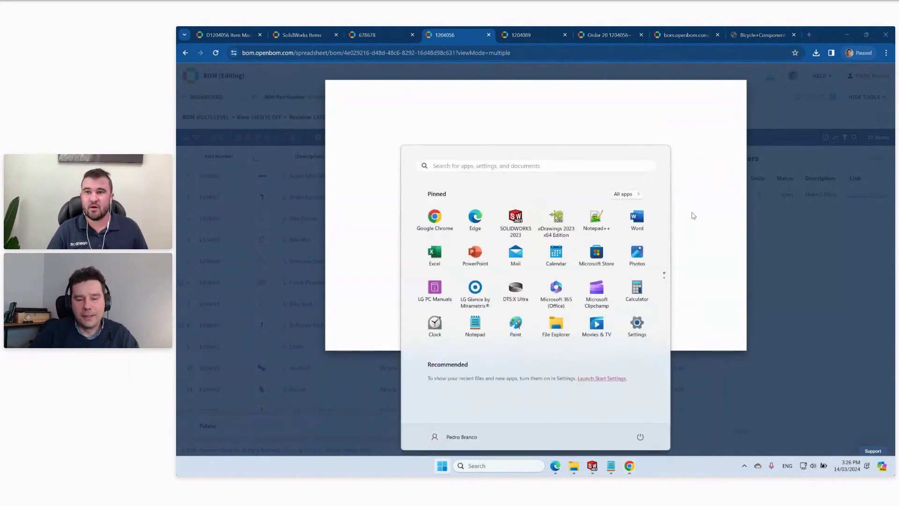
pyautogui.click(693, 214)
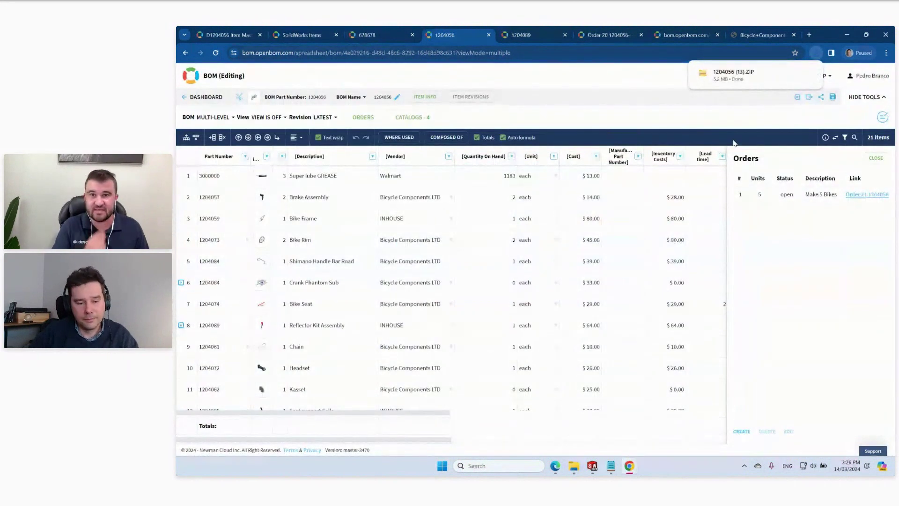
# Switch to the SolidWorks Items catalog and open the full sourcing table for the Controller PCB Board, part 1000031.
pyautogui.press('super+d')
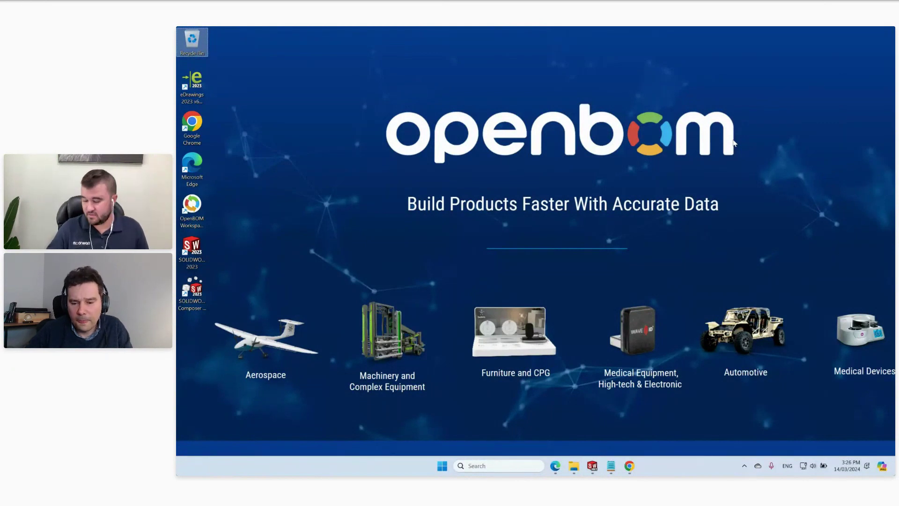
pyautogui.moveTo(631, 468)
pyautogui.click(621, 428)
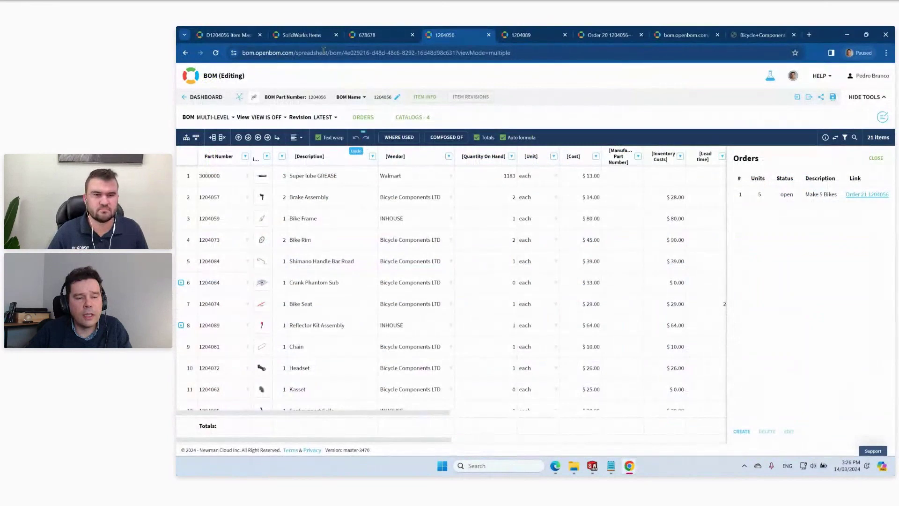
pyautogui.click(317, 36)
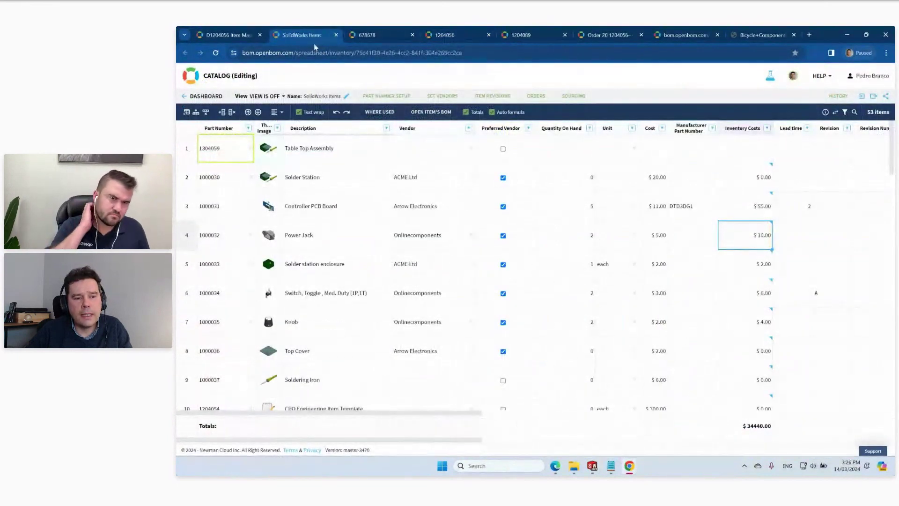
pyautogui.click(274, 212)
pyautogui.click(228, 206)
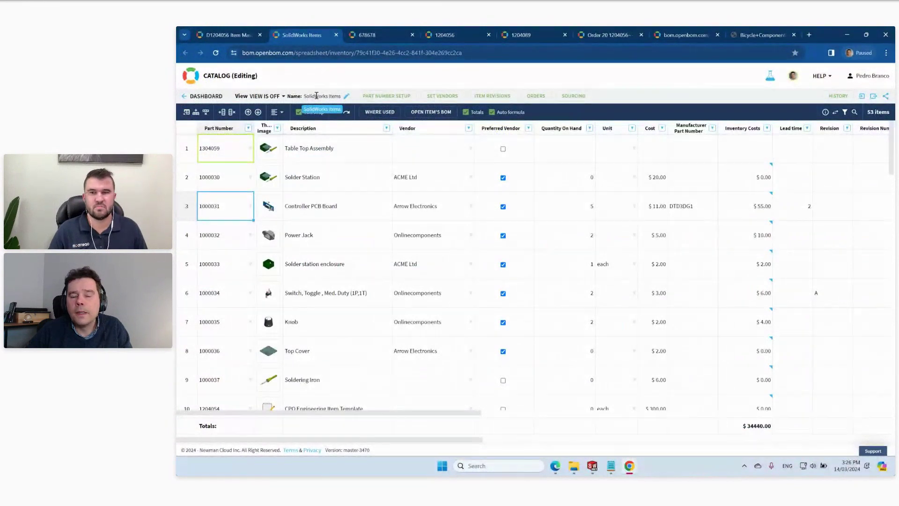
pyautogui.click(579, 100)
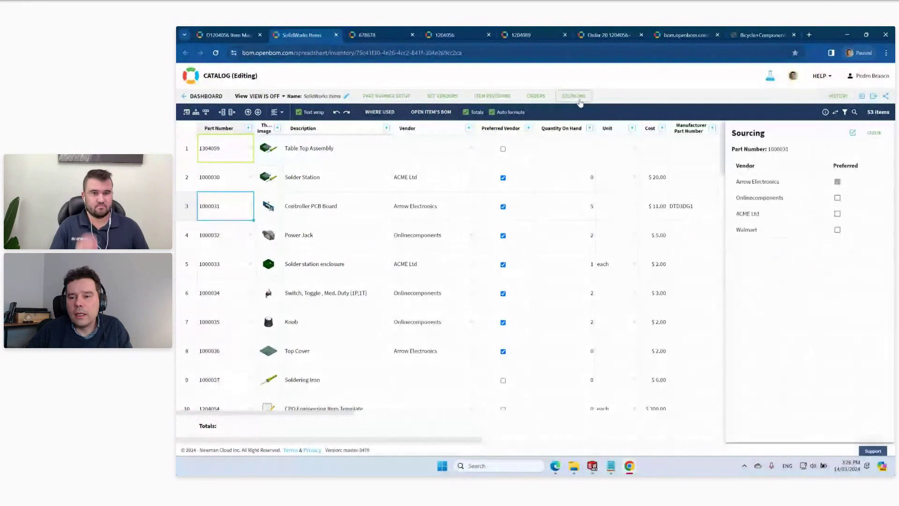
pyautogui.click(853, 134)
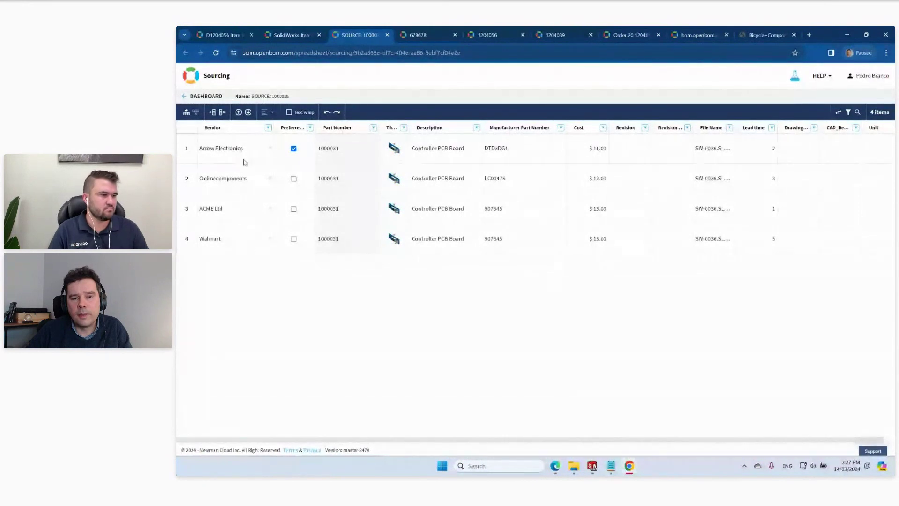
# Compare the manufacturer part numbers, costs, and lead times of the Controller PCB Board across its vendors.
pyautogui.click(530, 150)
pyautogui.press('Down')
pyautogui.press('Down')
pyautogui.press('Up')
pyautogui.click(534, 209)
pyautogui.click(536, 236)
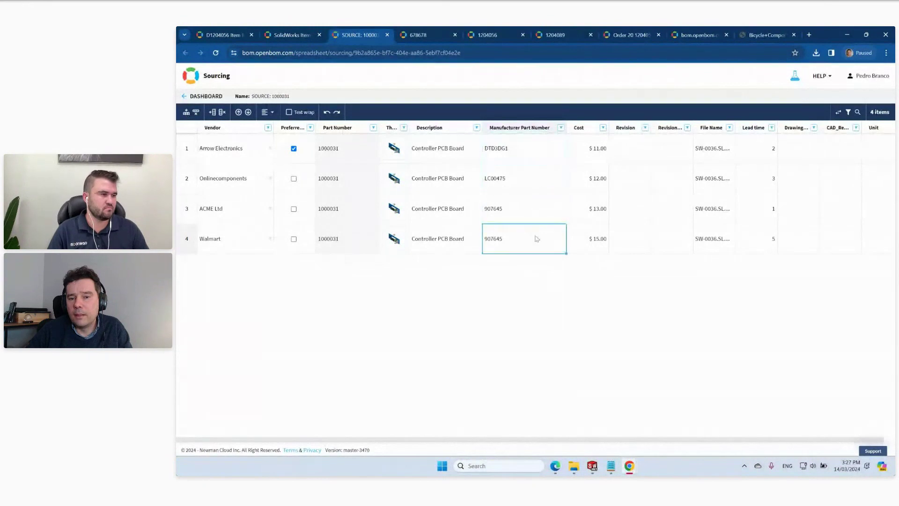
pyautogui.click(594, 189)
pyautogui.press('Down')
pyautogui.press('Down')
pyautogui.click(762, 183)
pyautogui.click(769, 213)
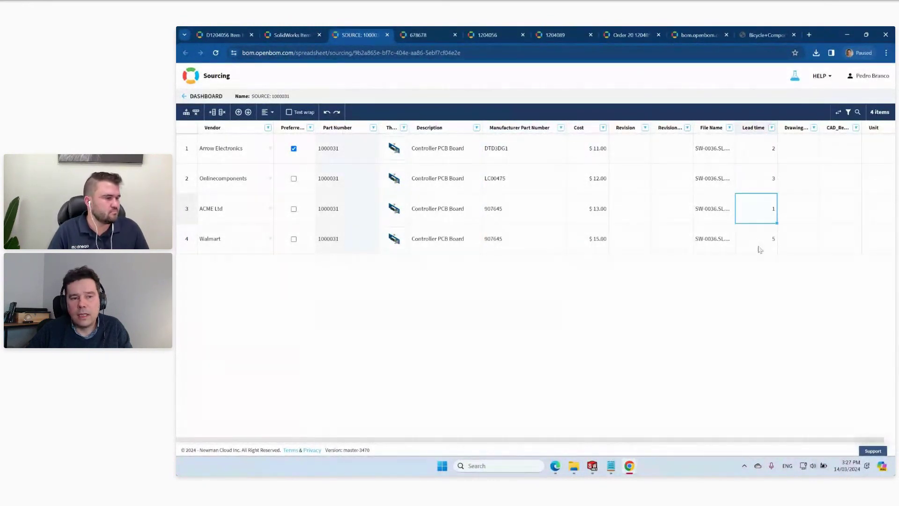
# Return to the SolidWorks Items catalog and set Onlinecomponents as the preferred vendor for the Controller PCB Board, part 1000031.
pyautogui.click(205, 96)
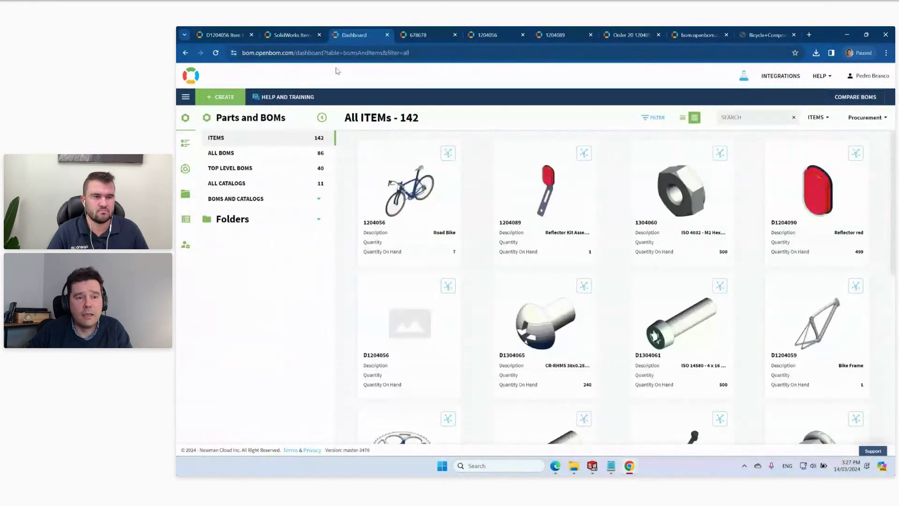
pyautogui.click(295, 35)
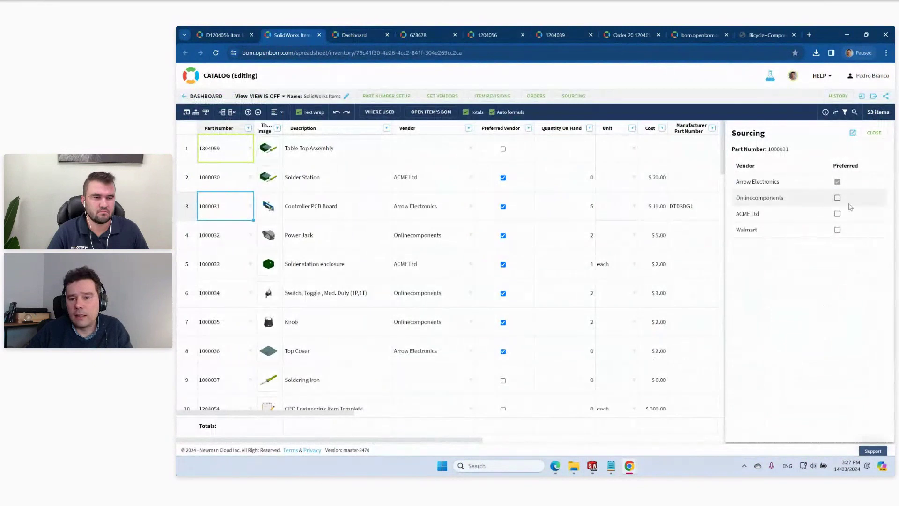
pyautogui.click(837, 198)
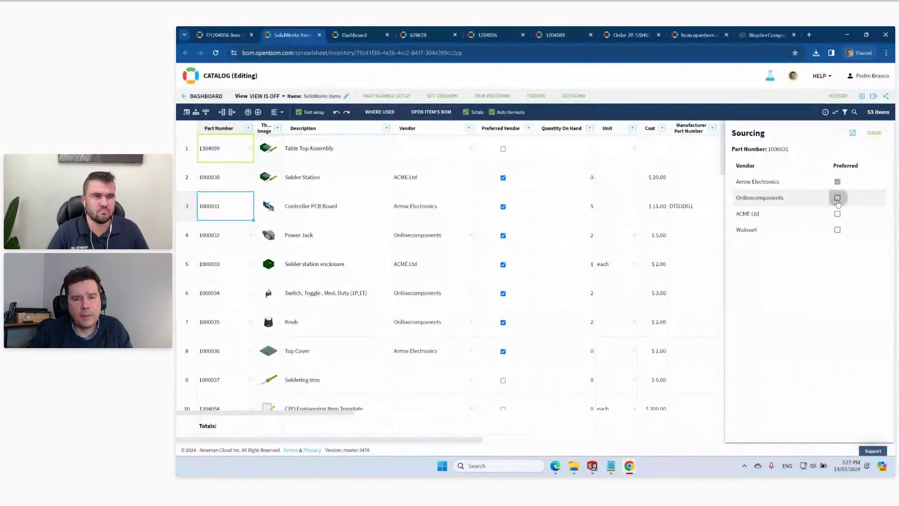
pyautogui.click(657, 211)
pyautogui.click(837, 197)
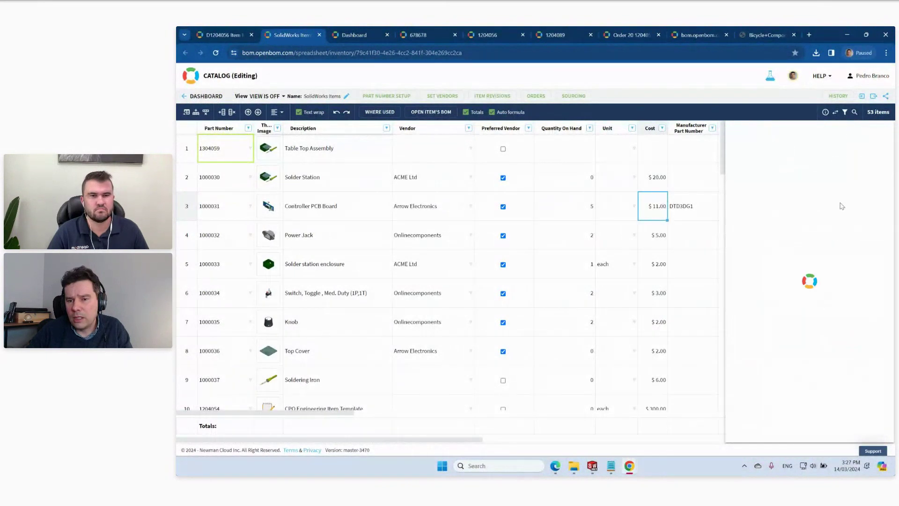
pyautogui.click(838, 214)
pyautogui.click(837, 229)
pyautogui.click(837, 214)
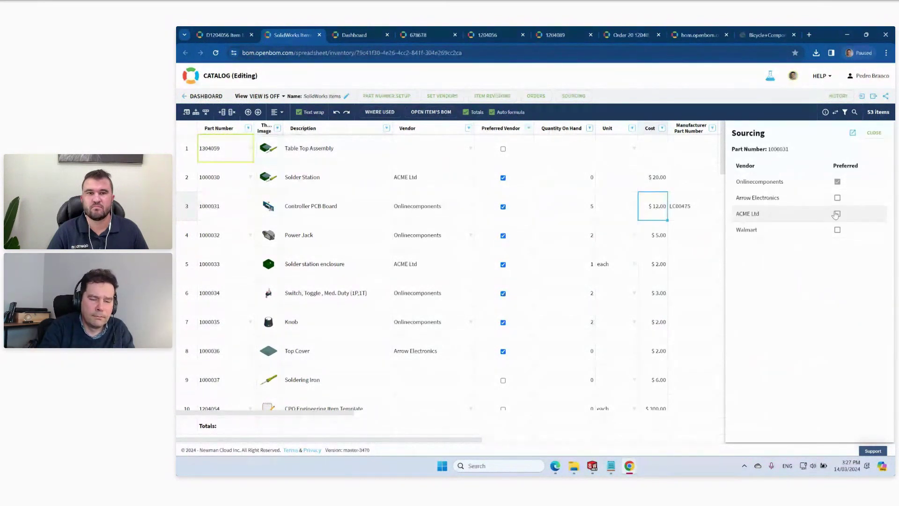
# Bring Chrome back from the desktop, close the sourcing list, and create or update the purchase orders for Order 20 1204056.
pyautogui.press('super+d')
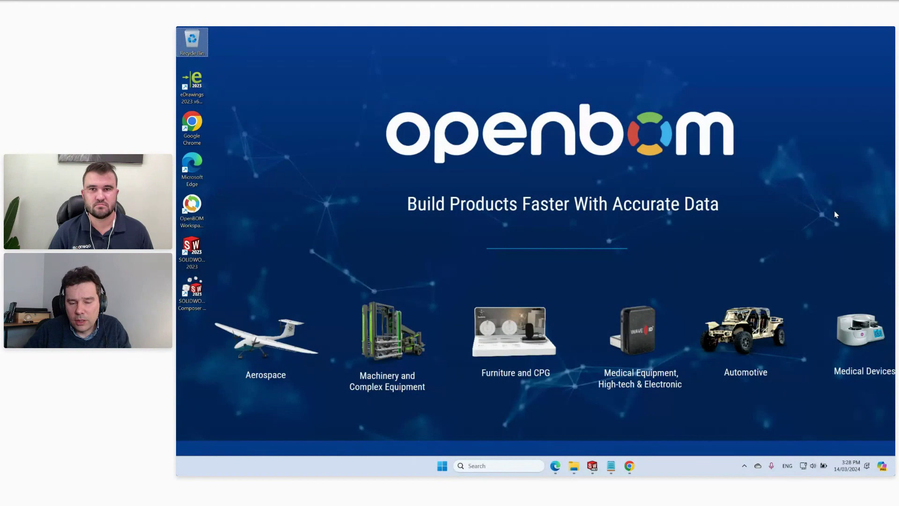
pyautogui.moveTo(629, 466)
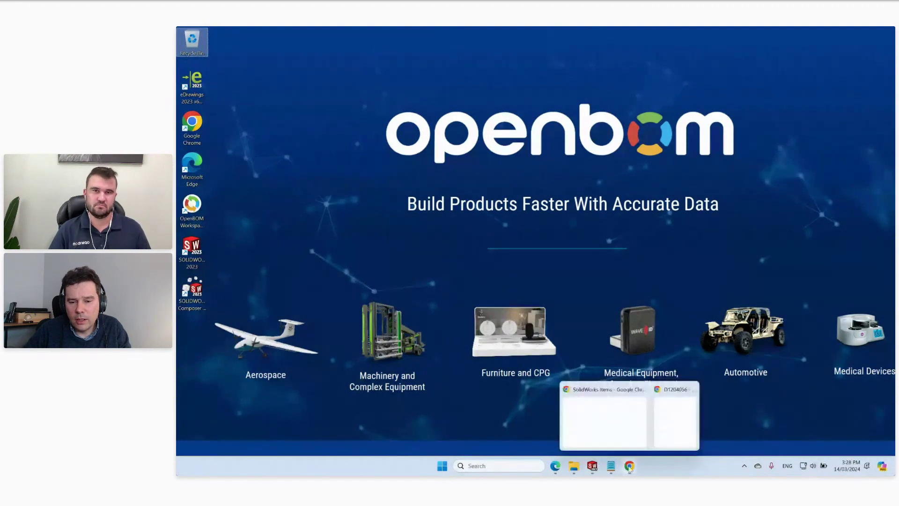
pyautogui.click(609, 409)
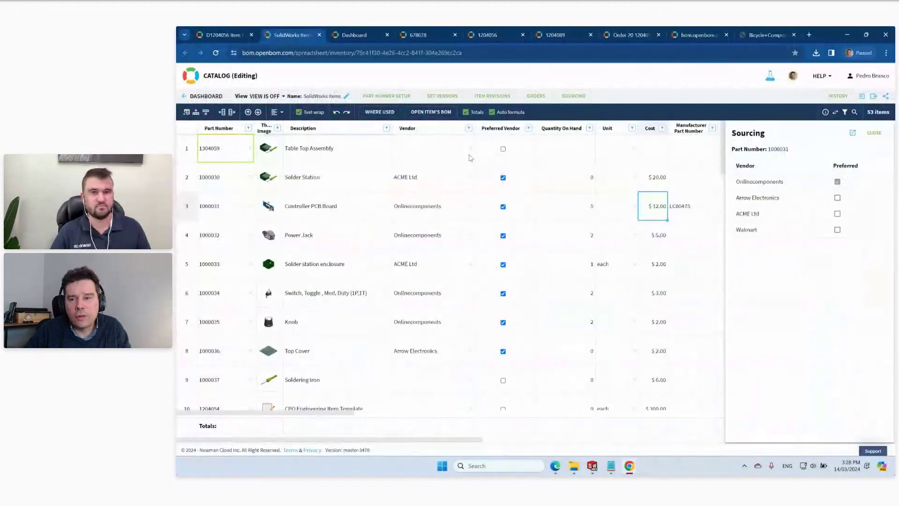
pyautogui.click(875, 133)
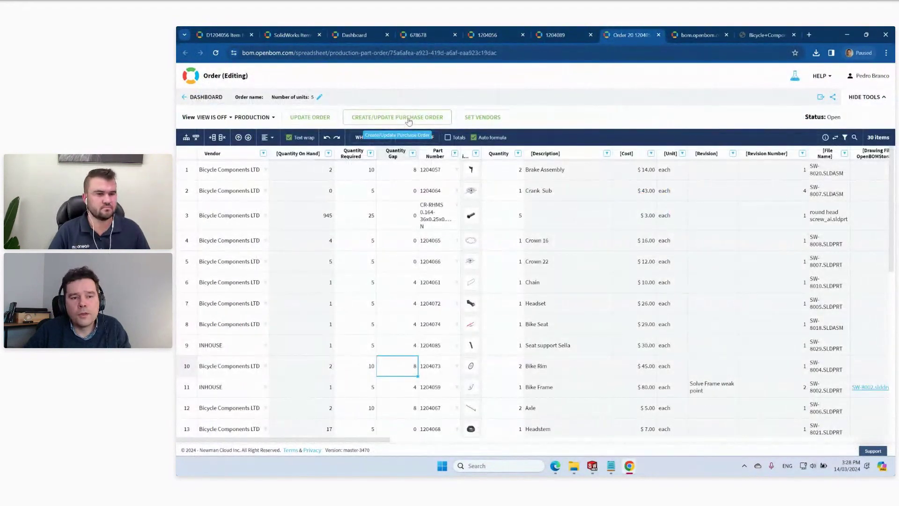
pyautogui.click(408, 125)
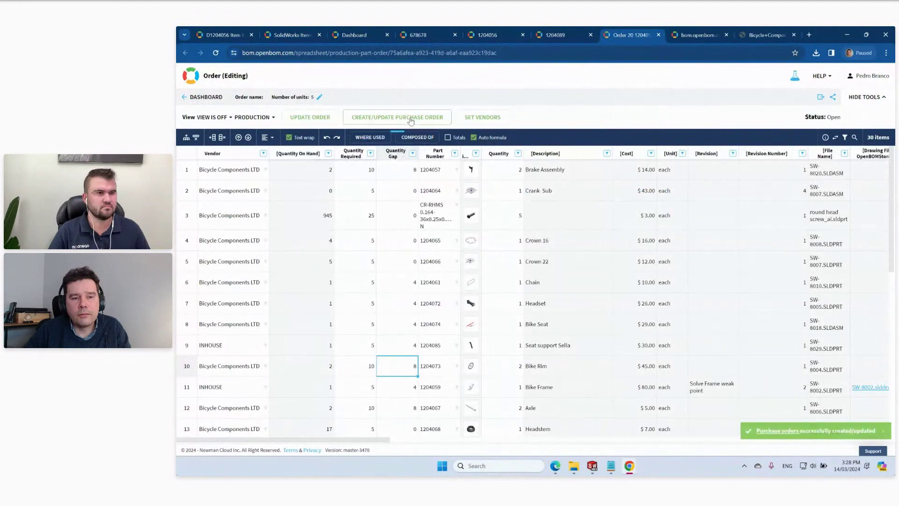
# Open the latest Bicycle Components LTD purchase order for Order 20 1204056 and view its receiving confirmation without accepting it.
pyautogui.click(216, 100)
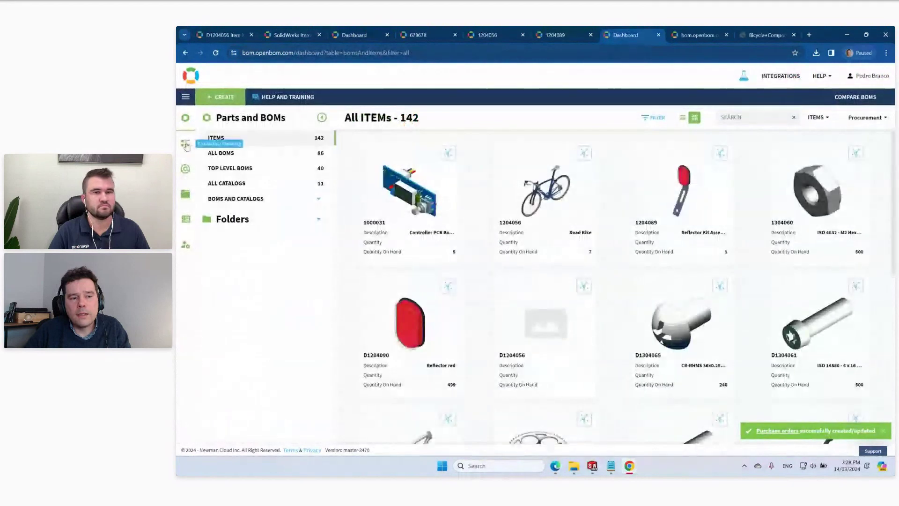
pyautogui.click(185, 145)
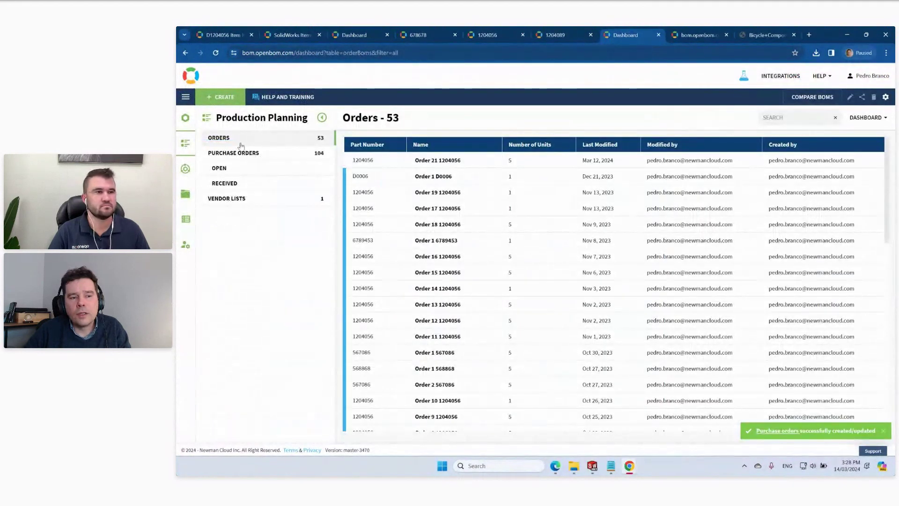
pyautogui.click(240, 151)
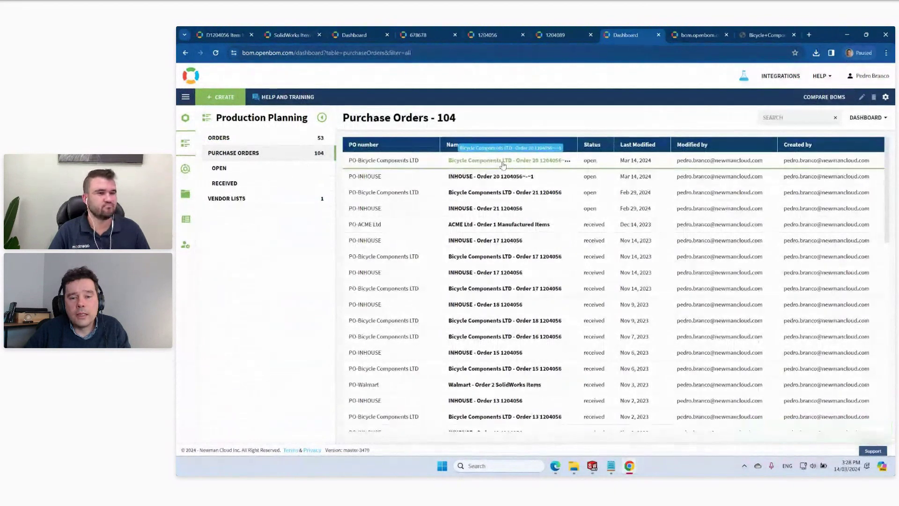
pyautogui.click(502, 163)
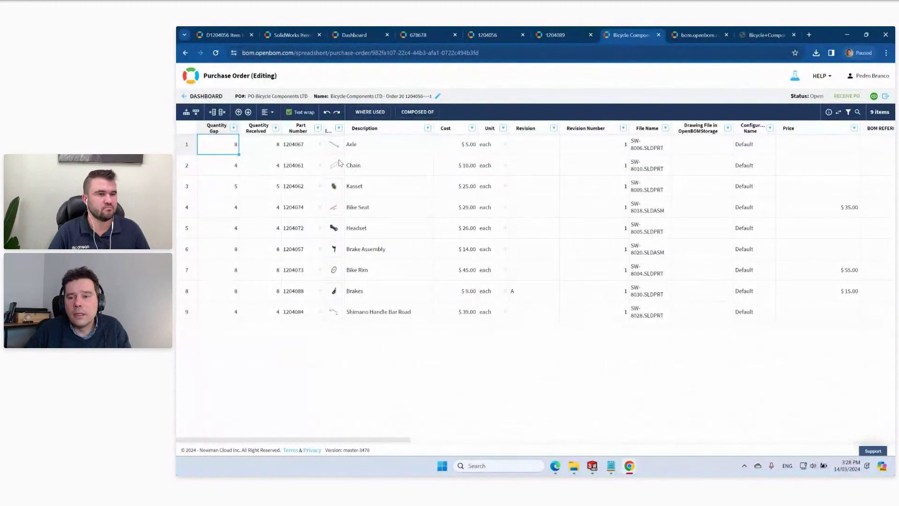
pyautogui.click(846, 97)
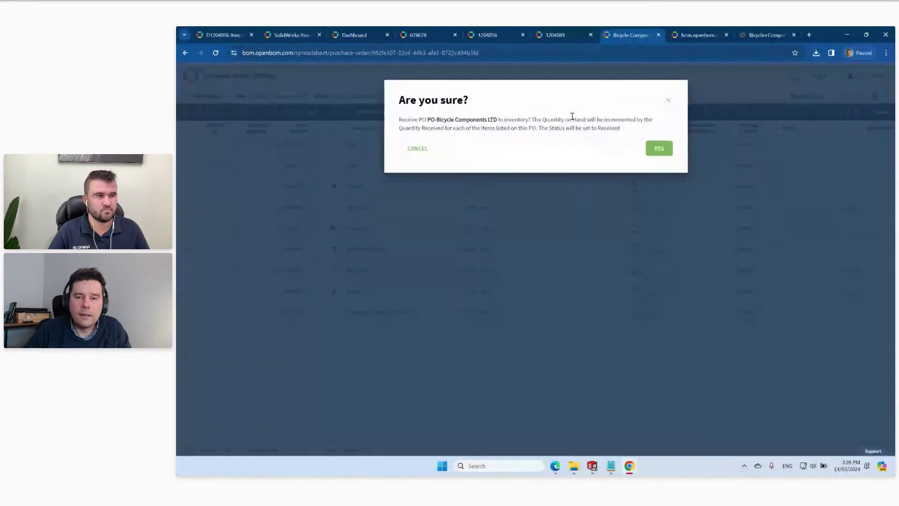
pyautogui.click(667, 100)
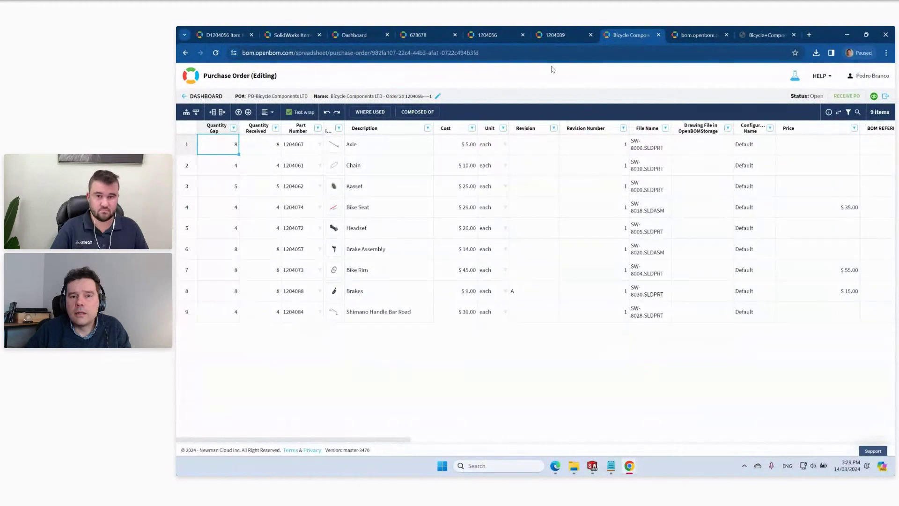
# Open Order 21 1204056 and review its release-to-production option, number of units, and item quantities.
pyautogui.click(200, 96)
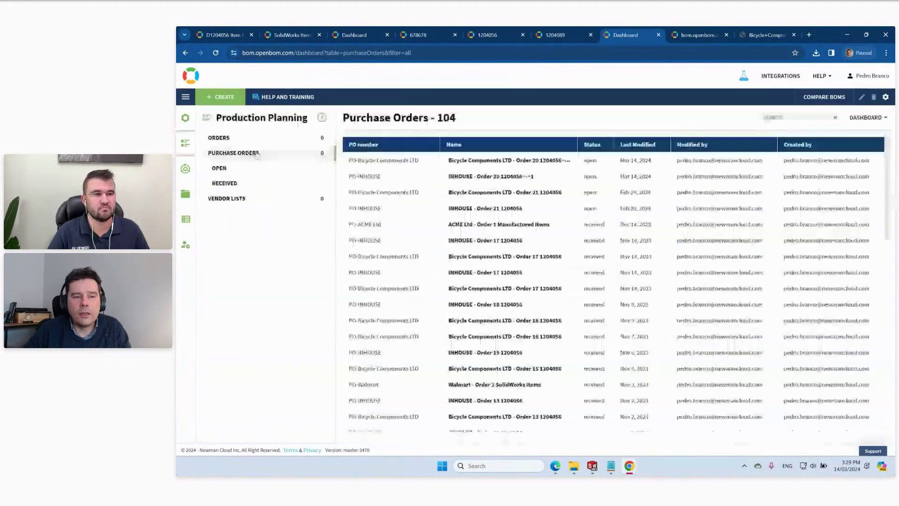
pyautogui.click(248, 139)
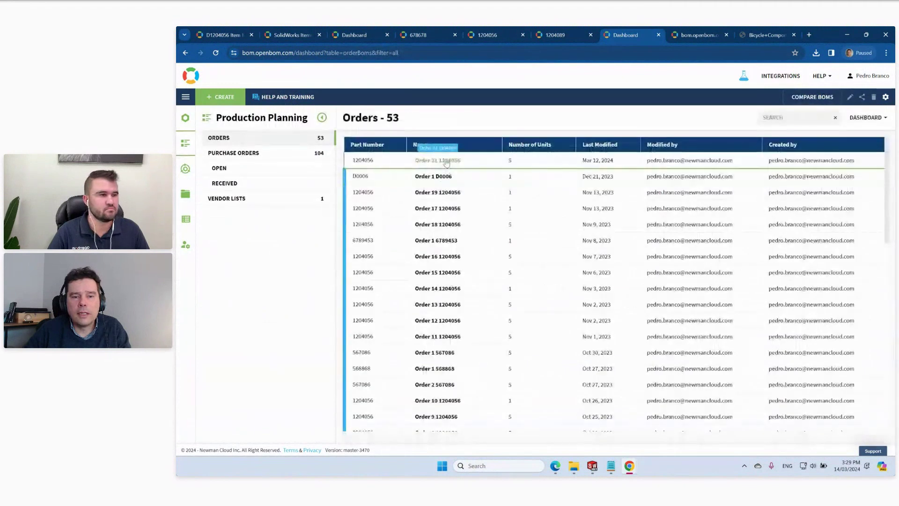
pyautogui.click(445, 161)
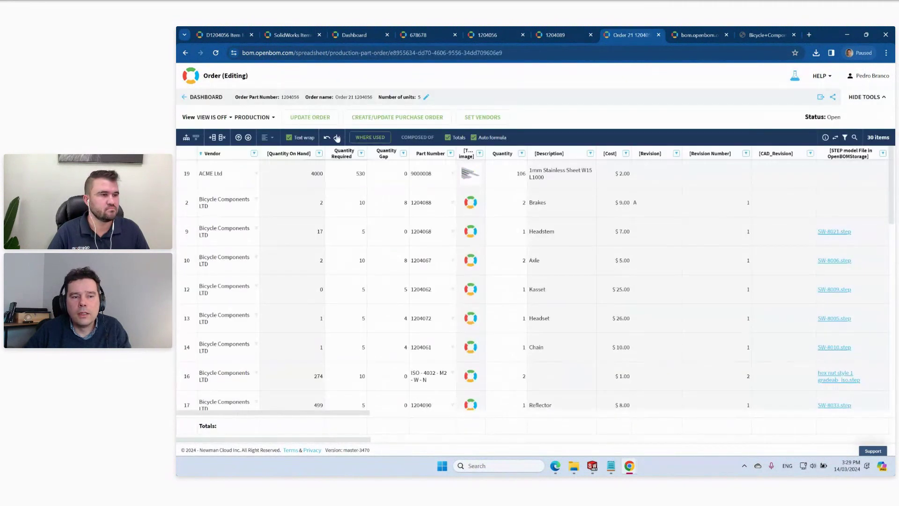
pyautogui.click(275, 118)
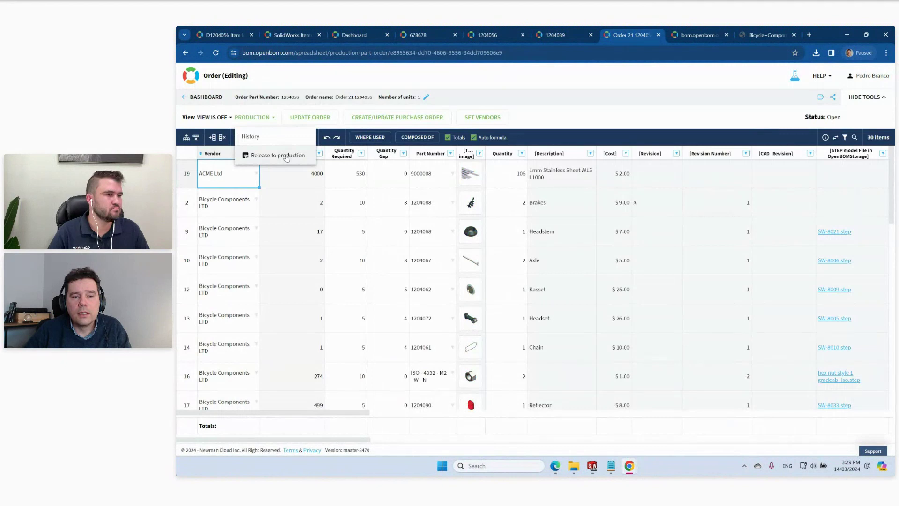
pyautogui.doubleClick(420, 97)
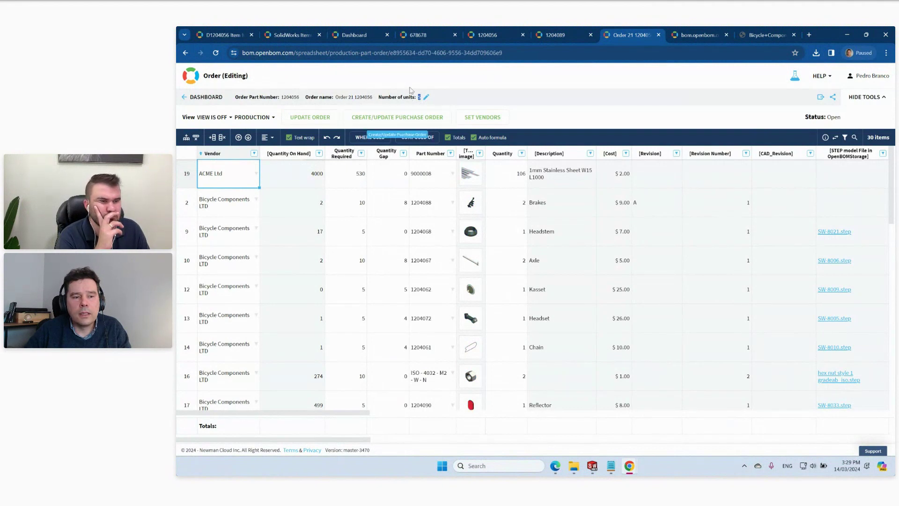
pyautogui.scroll(-3, 334, 220)
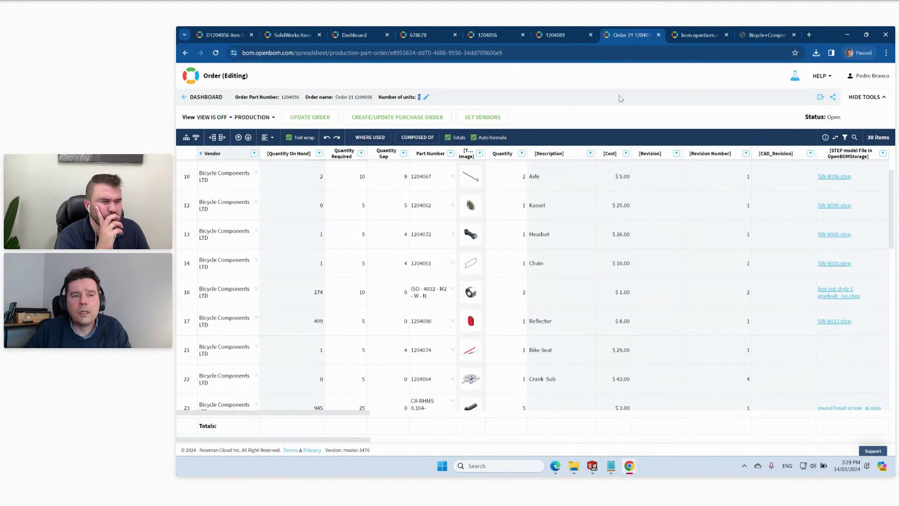
# Check the order creation option of the SolidWorks Items catalog with the Solder Station selected, close it, and show the desktop.
pyautogui.click(288, 38)
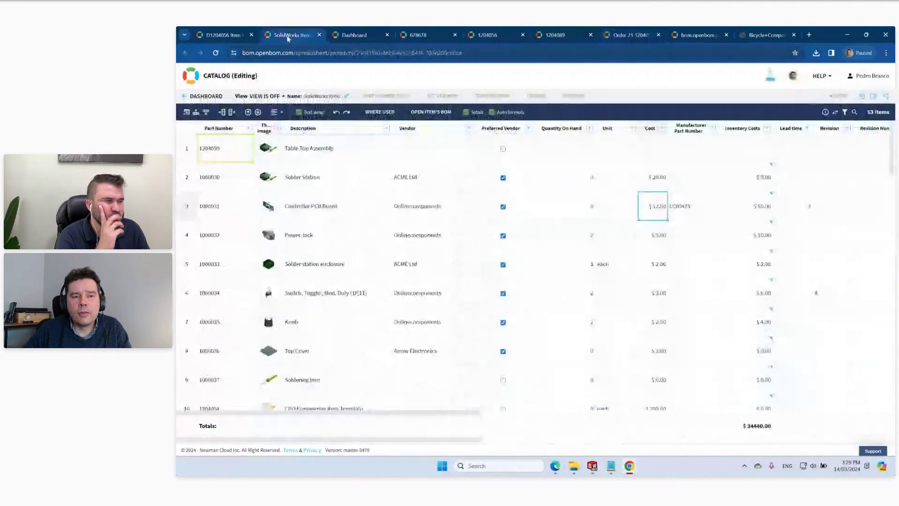
pyautogui.click(244, 184)
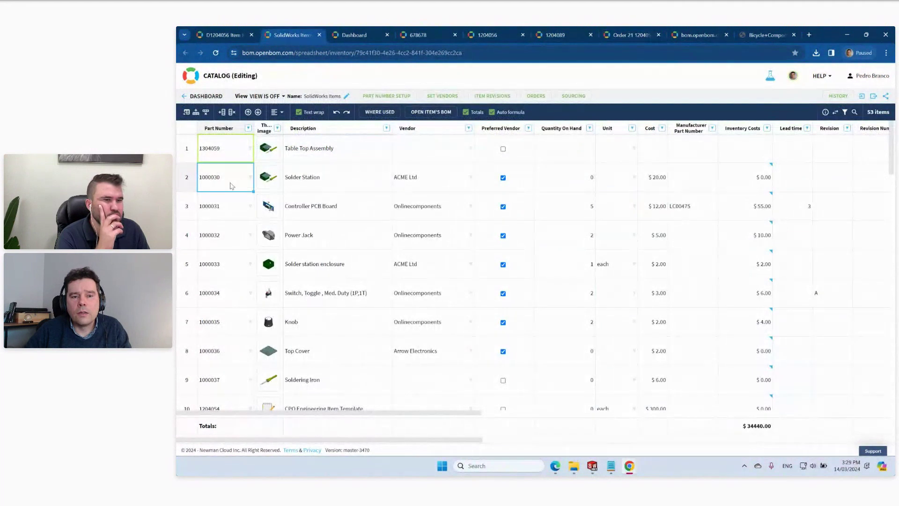
pyautogui.click(536, 96)
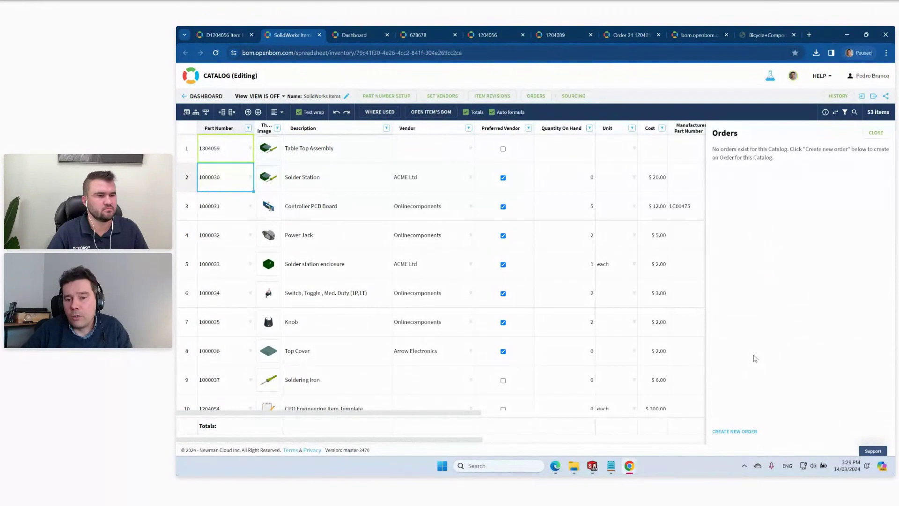
pyautogui.click(876, 133)
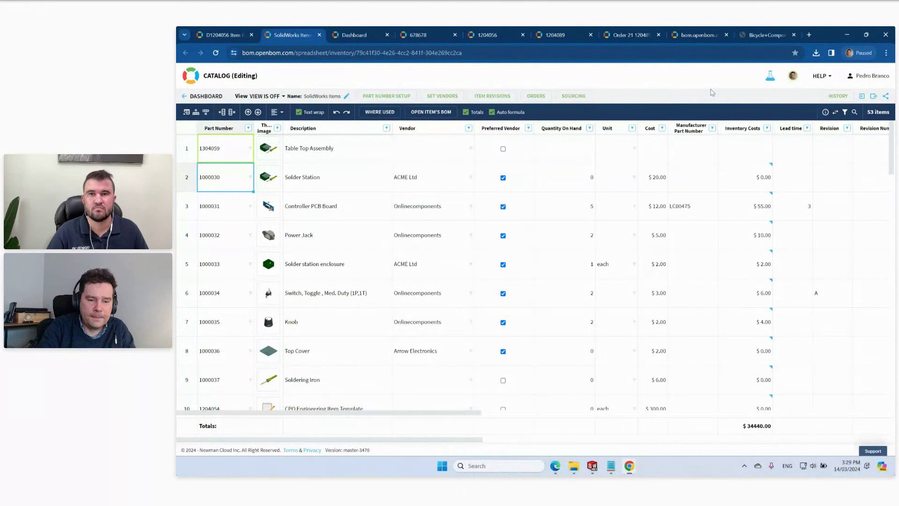
pyautogui.press('super+d')
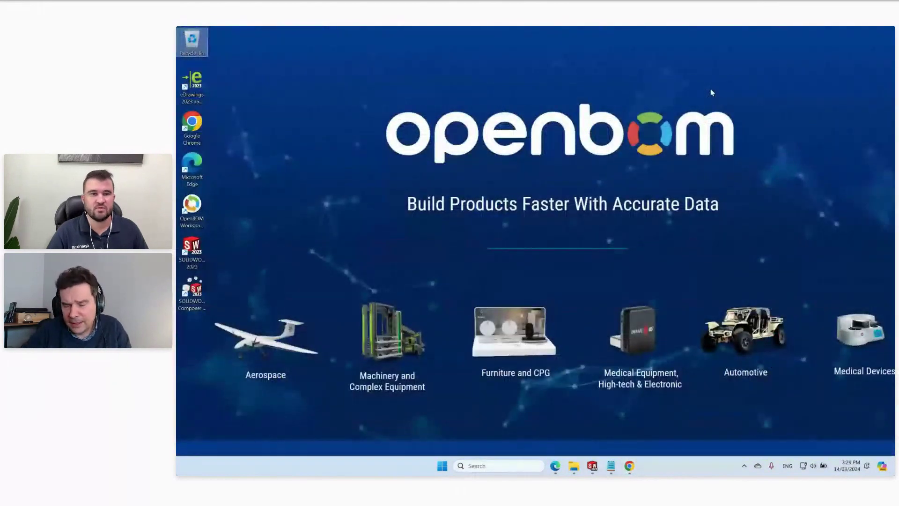